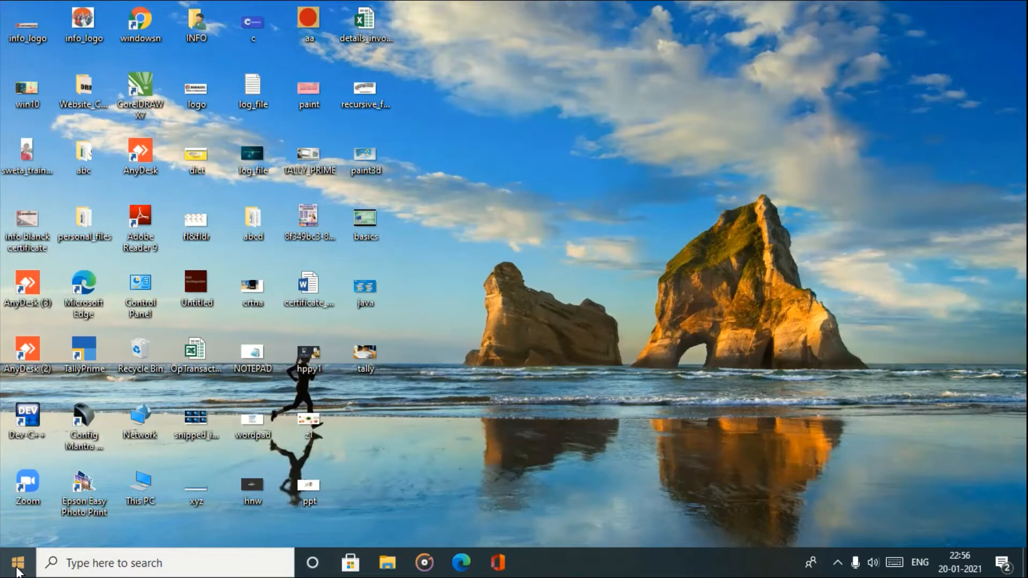
# - Launch Publisher 2016 and create a blank A4 (Landscape) publication from the additional blank page sizes
pyautogui.click(17, 567)
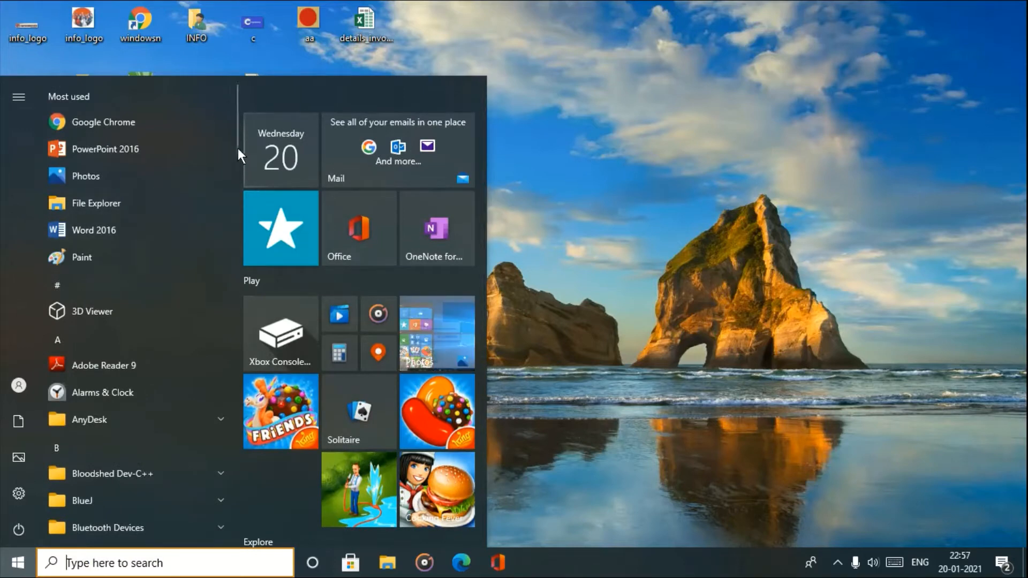
pyautogui.moveTo(238, 148); pyautogui.dragTo(251, 333)
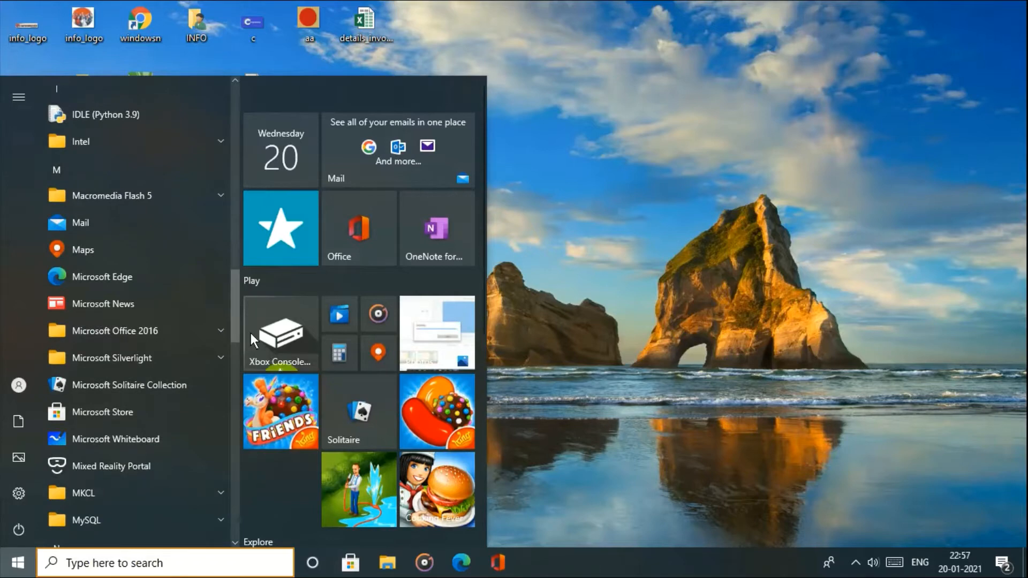
pyautogui.click(220, 329)
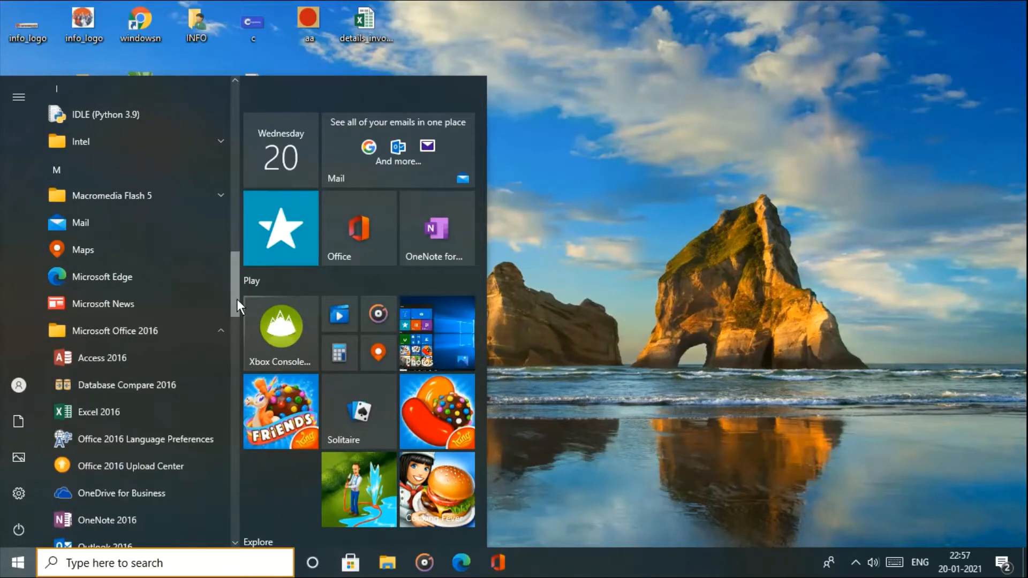
pyautogui.moveTo(237, 298); pyautogui.dragTo(242, 339)
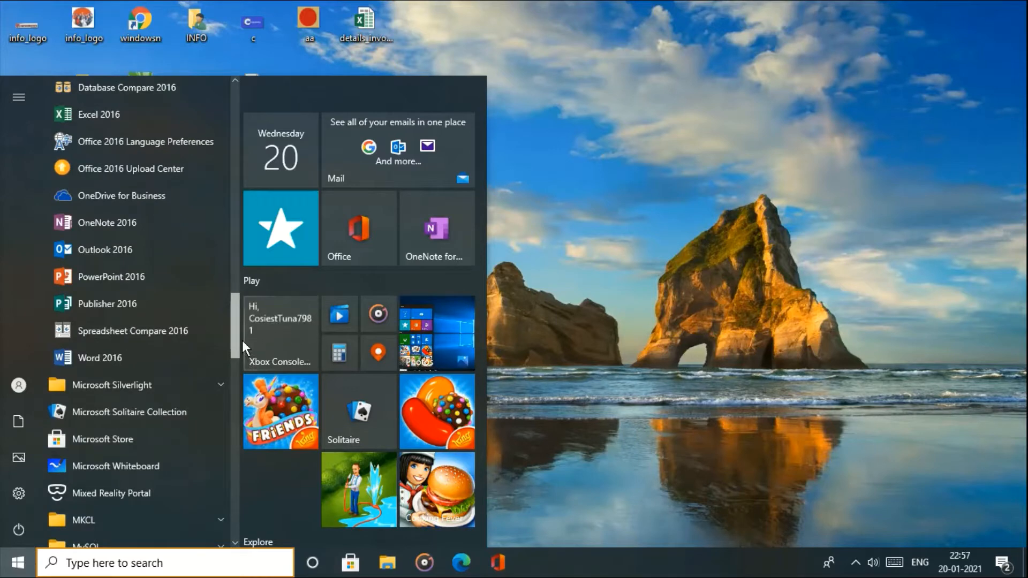
pyautogui.click(171, 306)
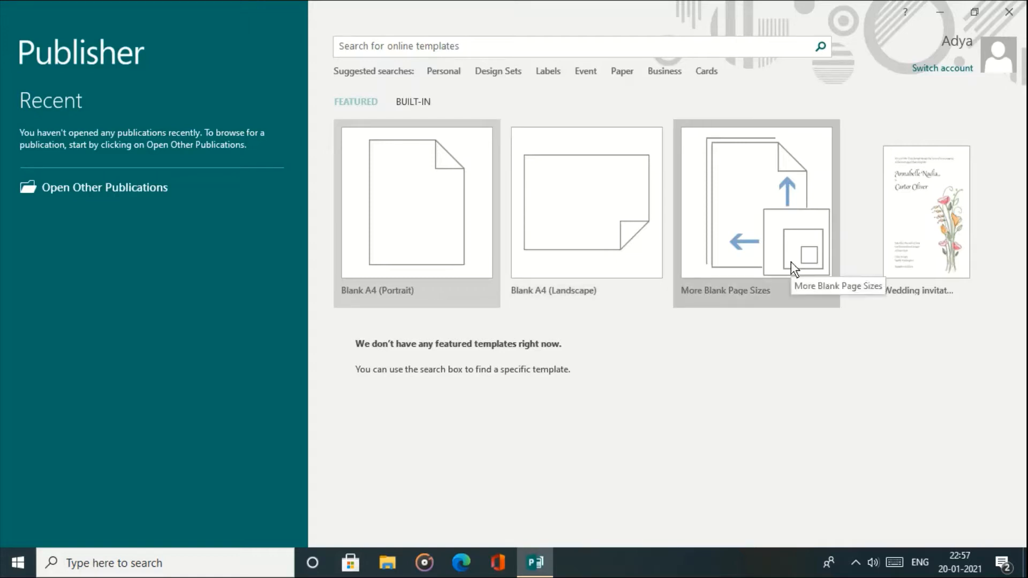
pyautogui.click(757, 246)
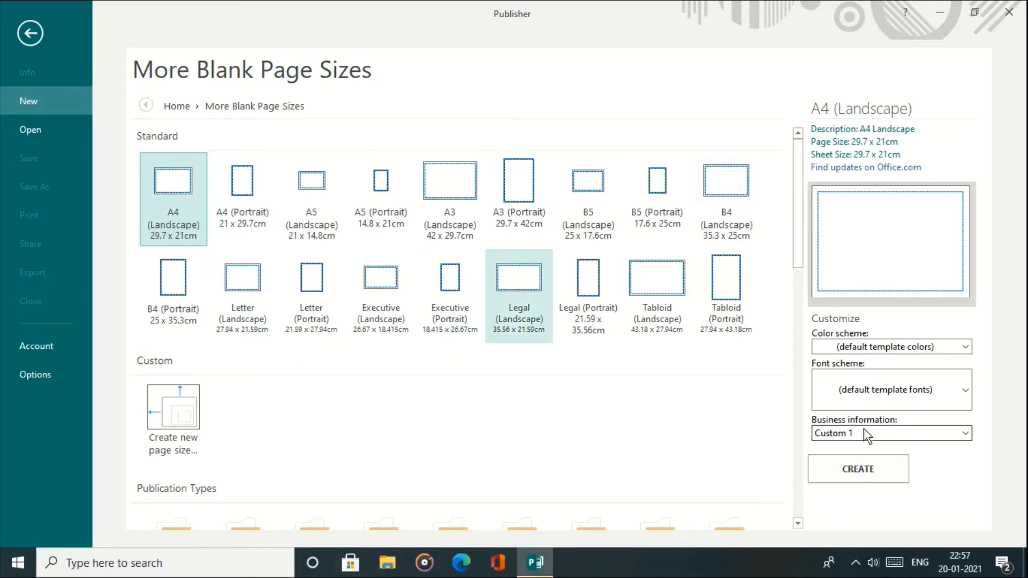
pyautogui.click(862, 467)
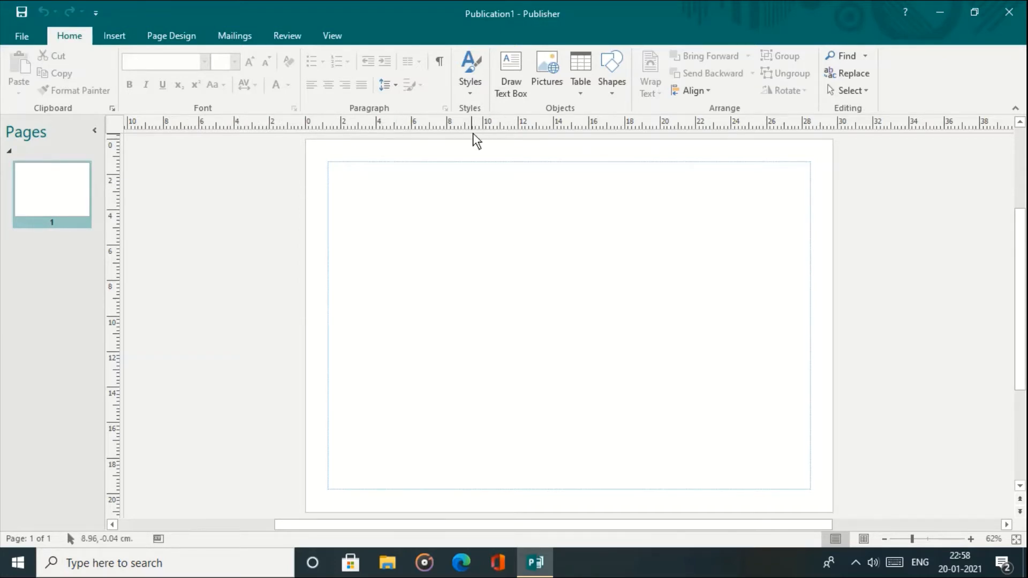
# - Draw a text box about 21.84 x 3.44 cm near the page's upper margin and enter "WELCOME TO WORLD OF PUBLISHER"
pyautogui.click(506, 101)
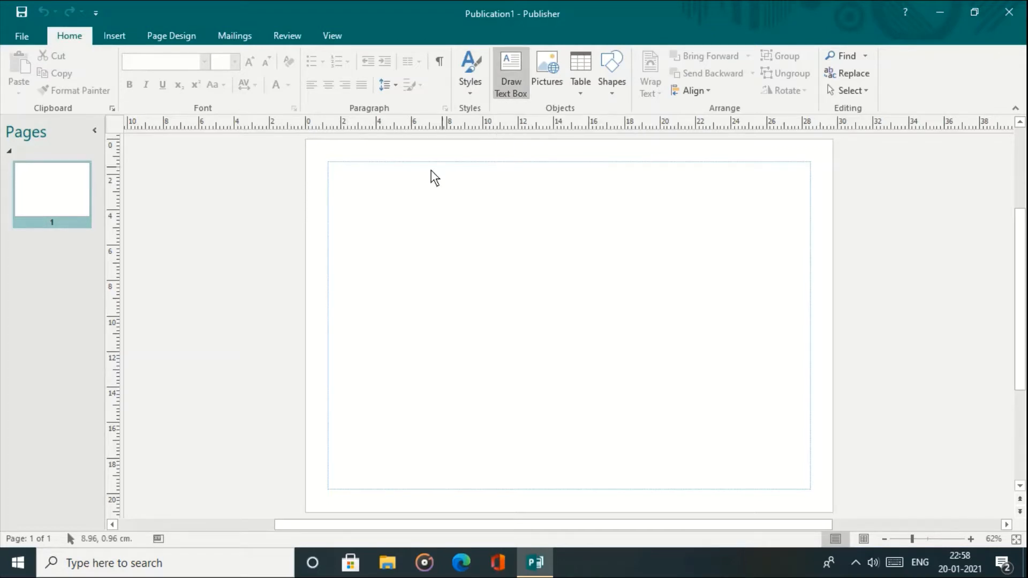
pyautogui.moveTo(374, 183)
pyautogui.mouseDown()
pyautogui.moveTo(776, 240)
pyautogui.moveTo(761, 243)
pyautogui.mouseUp()
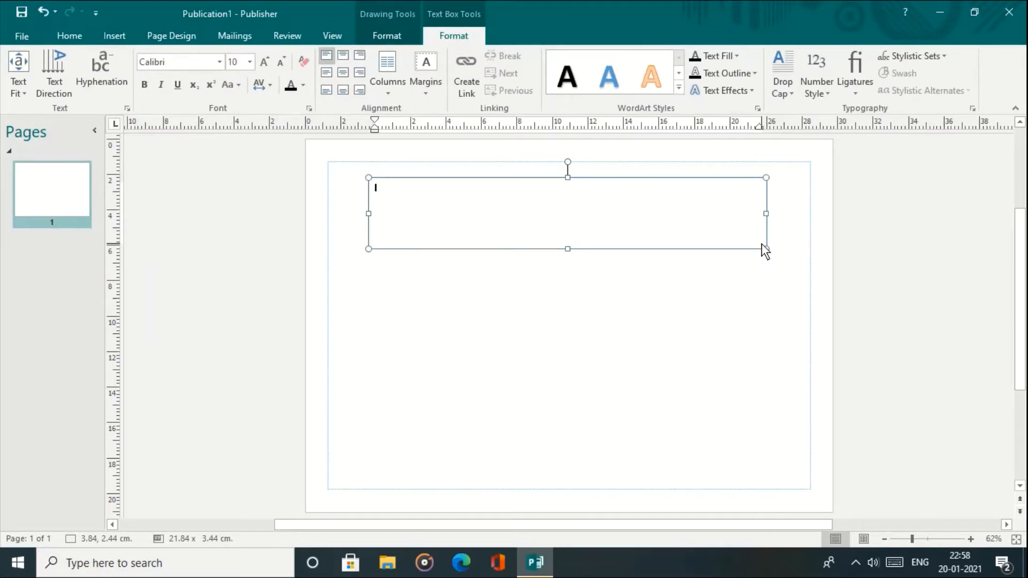
pyautogui.write('WELCOME TO WORLD OF PUBLISHER')
# - Select the whole heading text in the text box and increase its font size to 14
pyautogui.hotkey('shift', 'Left')
pyautogui.hotkey('shift', 'Left')
pyautogui.hotkey('shift', 'Left')
pyautogui.hotkey('shift', 'Left')
pyautogui.hotkey('shift', 'Left')
pyautogui.hotkey('shift', 'Left')
pyautogui.hotkey('shift', 'Left')
pyautogui.hotkey('shift', 'Left')
pyautogui.hotkey('shift', 'Left')
pyautogui.hotkey('shift', 'Left')
pyautogui.hotkey('shift', 'Left')
pyautogui.hotkey('shift', 'Left')
pyautogui.hotkey('shift', 'Left')
pyautogui.hotkey('shift', 'Left')
pyautogui.hotkey('shift', 'Left')
pyautogui.hotkey('shift', 'Left')
pyautogui.hotkey('shift', 'Left')
pyautogui.hotkey('shift', 'Left')
pyautogui.hotkey('shift', 'Left')
pyautogui.hotkey('shift', 'Left')
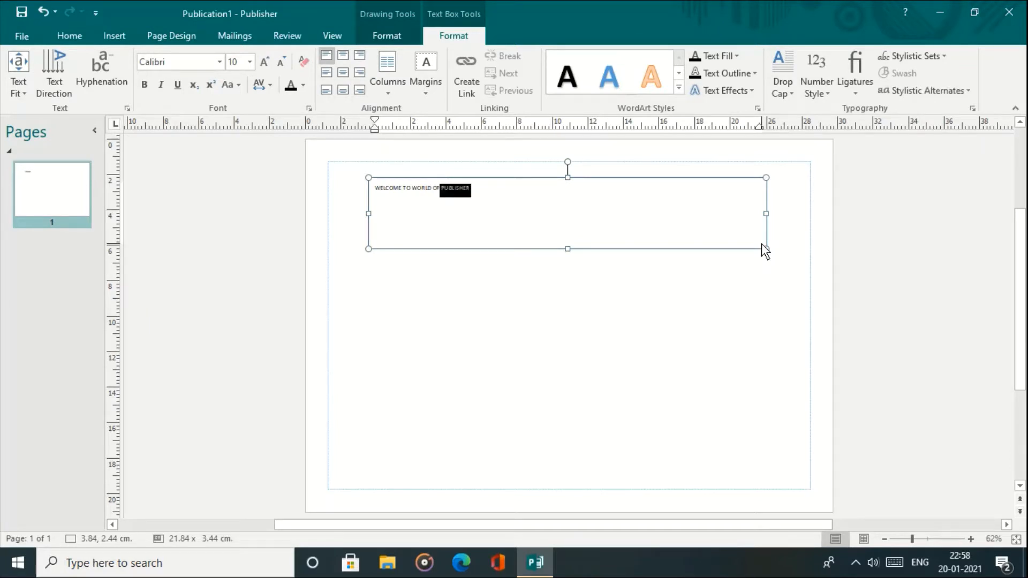
pyautogui.hotkey('shift', 'Left')
pyautogui.hotkey('shift', 'Left')
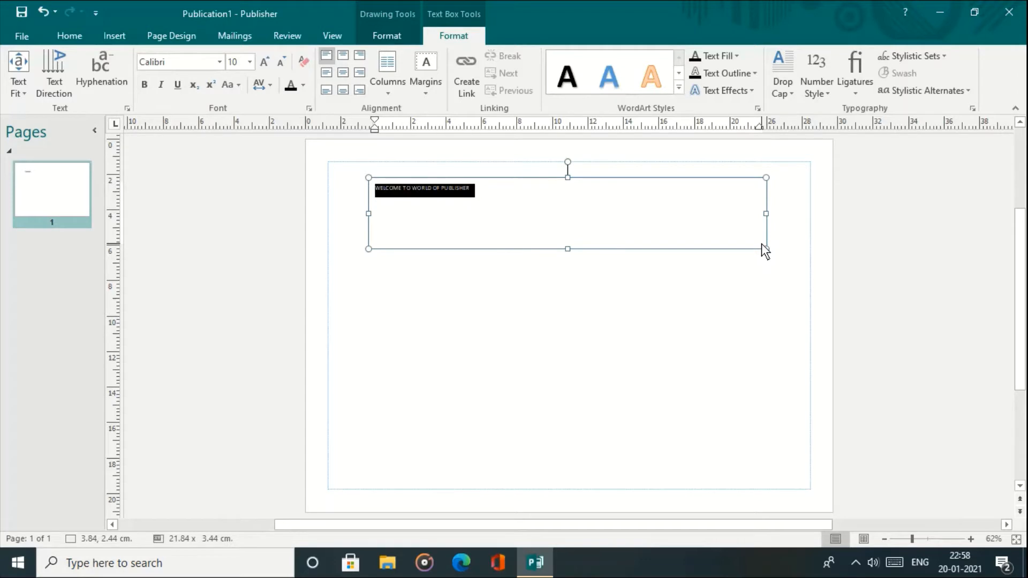
pyautogui.click(268, 66)
pyautogui.click(269, 66)
pyautogui.click(268, 66)
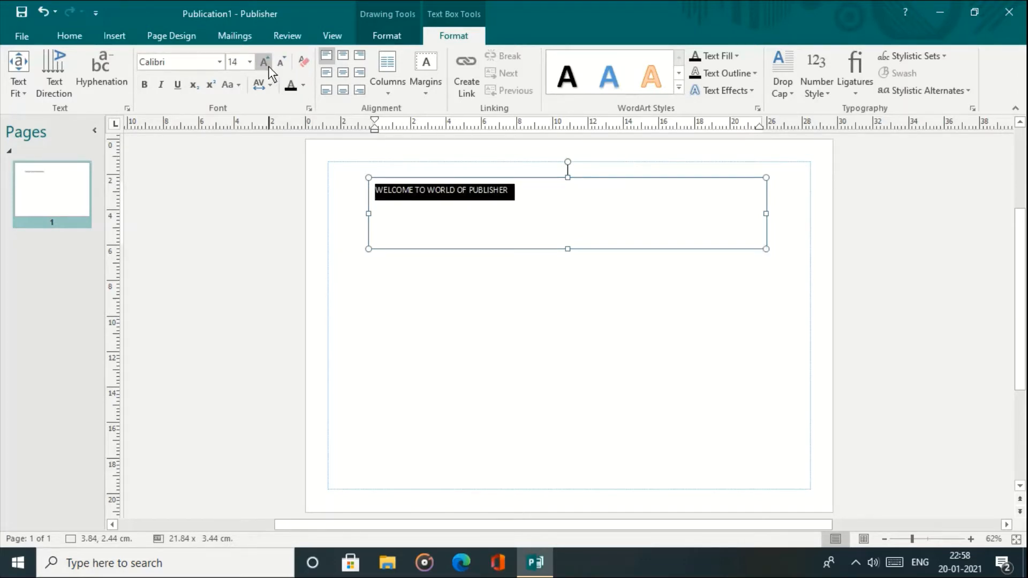
pyautogui.click(971, 539)
pyautogui.click(971, 539)
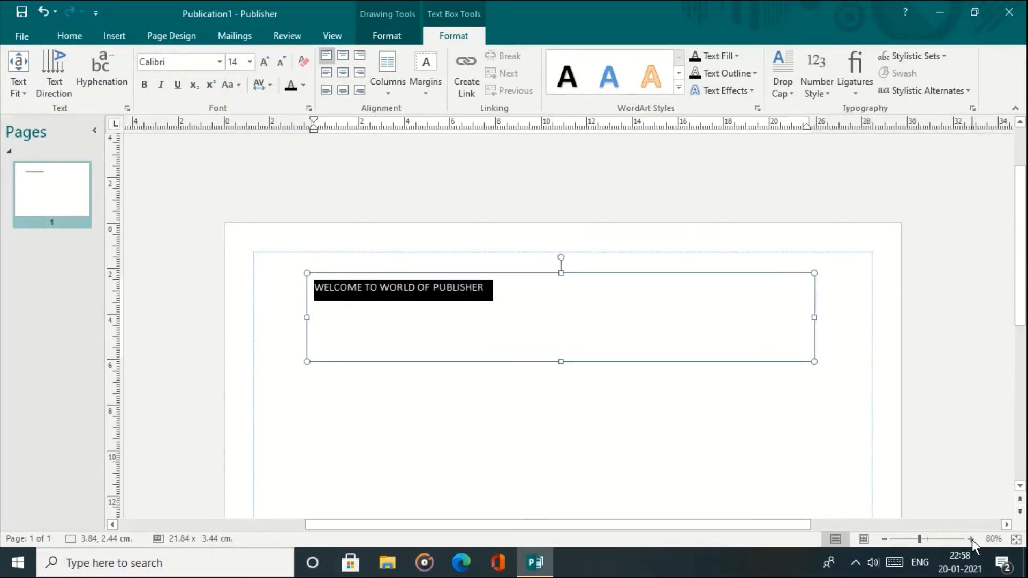
pyautogui.click(972, 539)
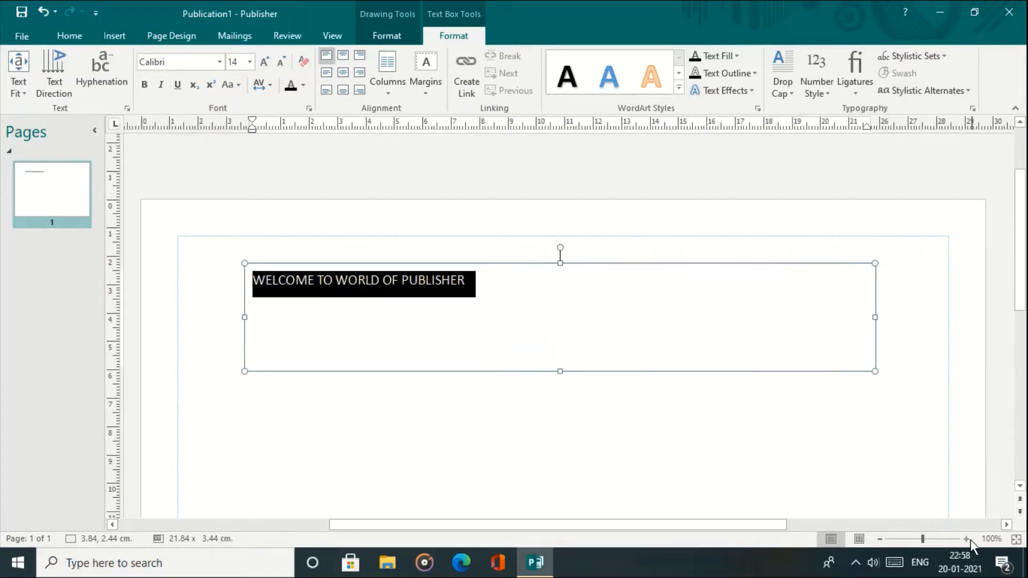
pyautogui.click(880, 539)
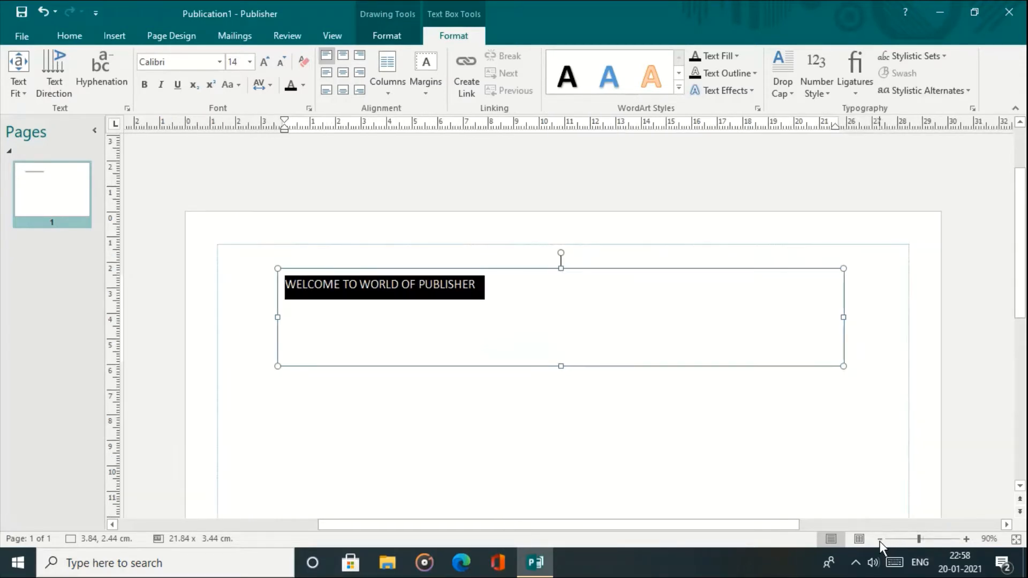
pyautogui.click(880, 540)
pyautogui.click(880, 540)
pyautogui.click(880, 539)
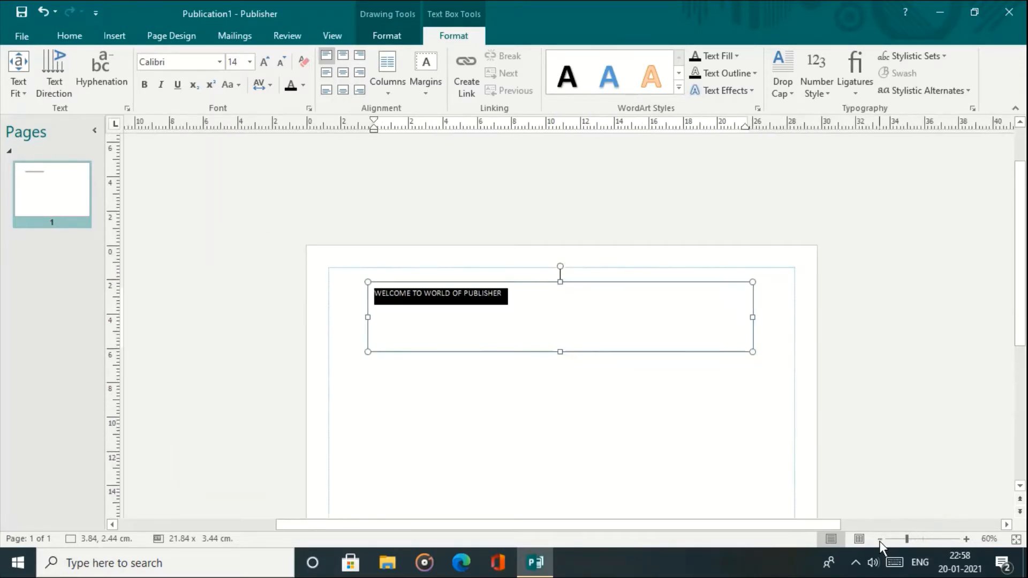
pyautogui.moveTo(1022, 251); pyautogui.dragTo(1025, 294)
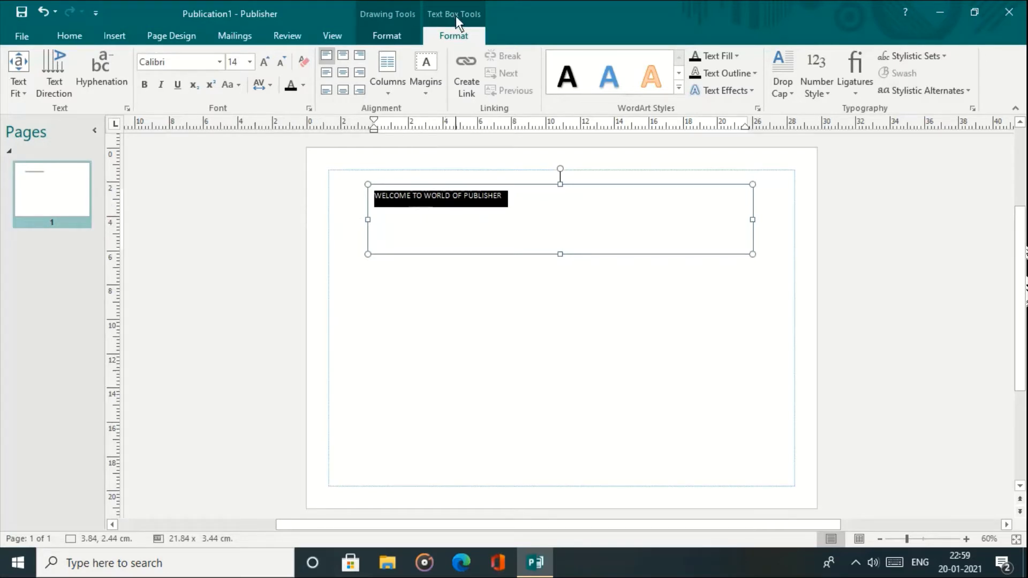
pyautogui.click(396, 15)
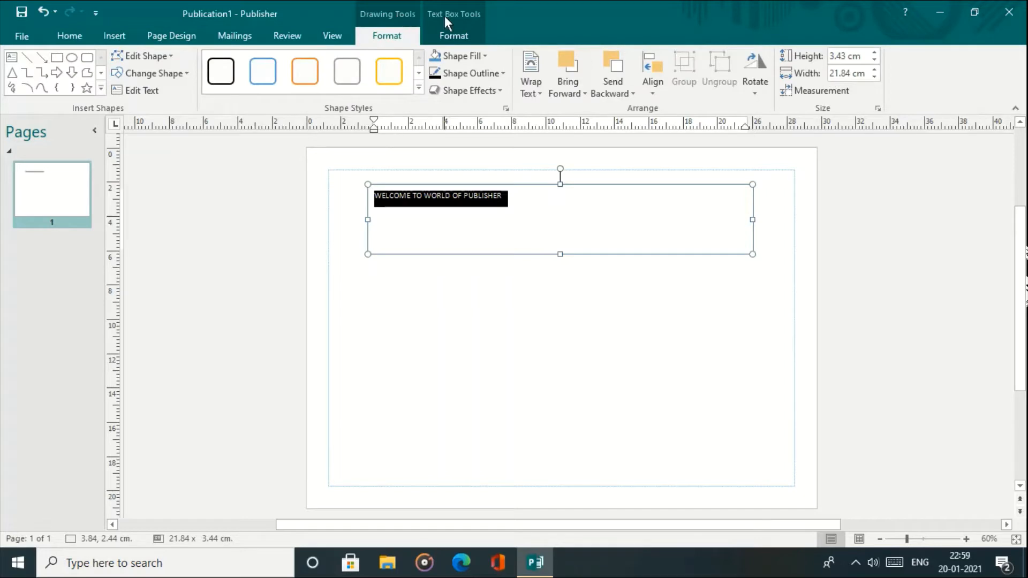
pyautogui.click(444, 15)
# - Try the black and blue outline shape styles on the text box and settle on the orange outline style
pyautogui.click(389, 10)
pyautogui.click(225, 71)
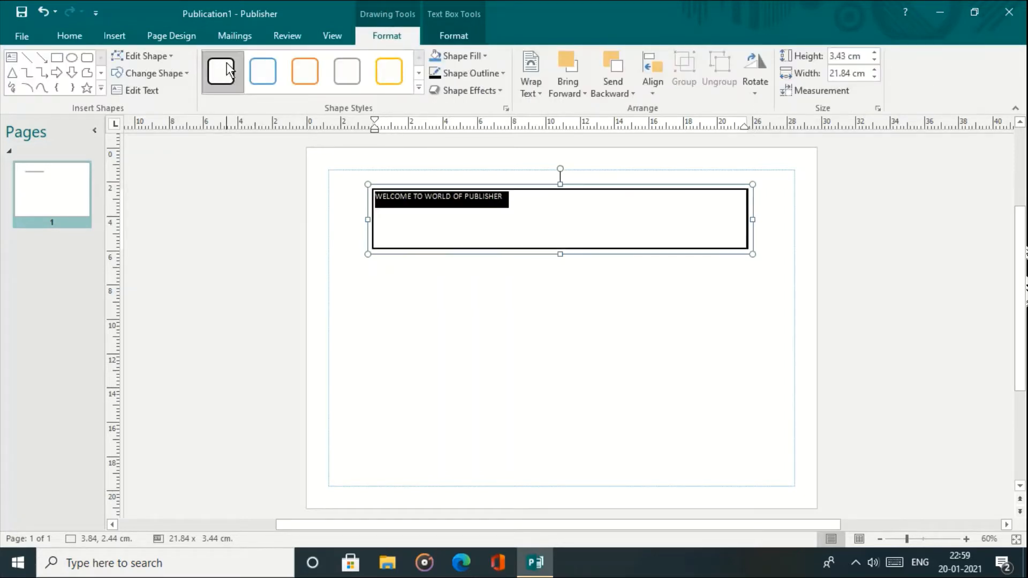
pyautogui.click(265, 74)
pyautogui.click(310, 81)
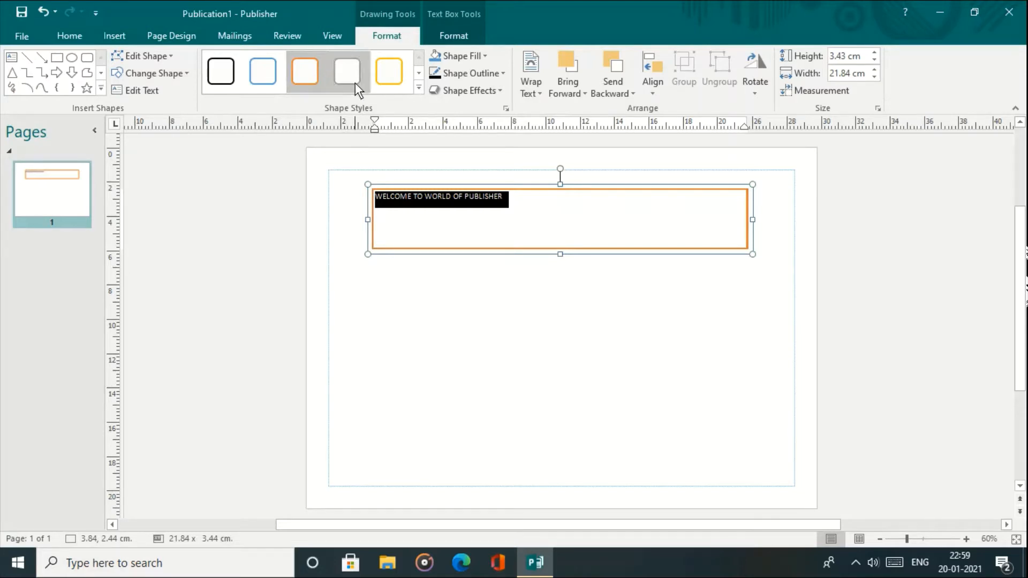
# - Fill the text box with a light blue scheme color and give it a red standard-color outline
pyautogui.click(487, 58)
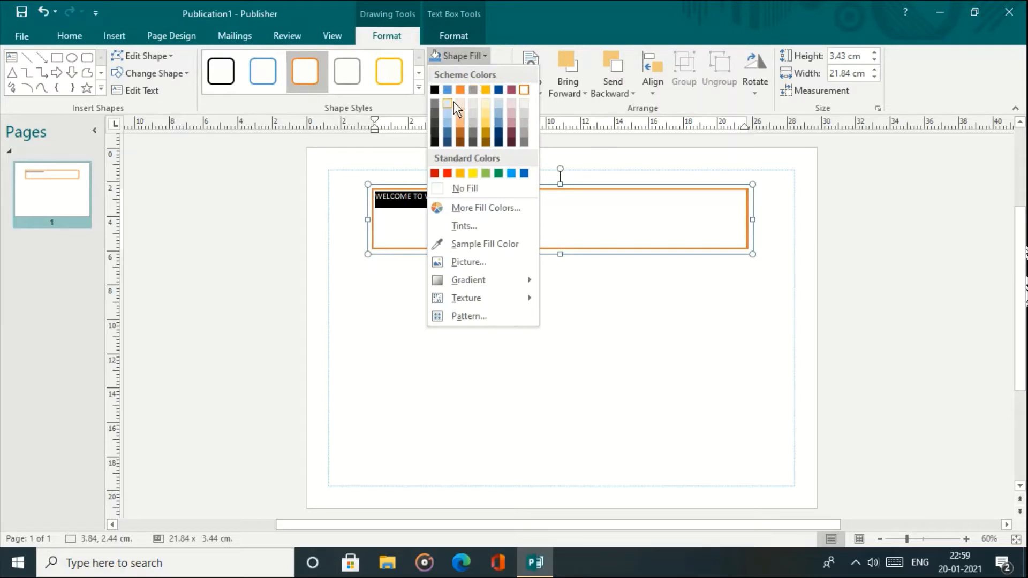
pyautogui.click(448, 123)
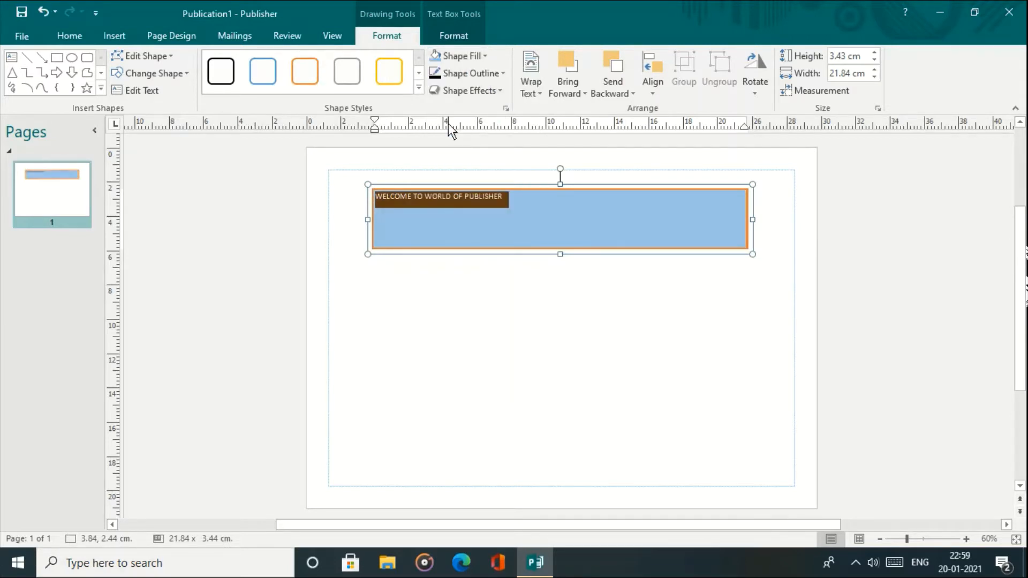
pyautogui.click(464, 79)
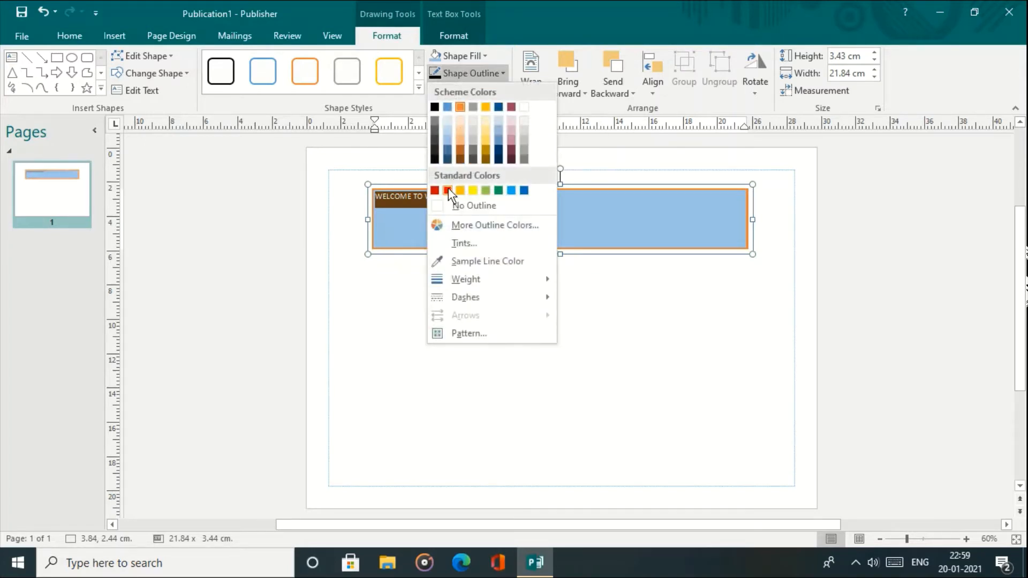
pyautogui.click(448, 190)
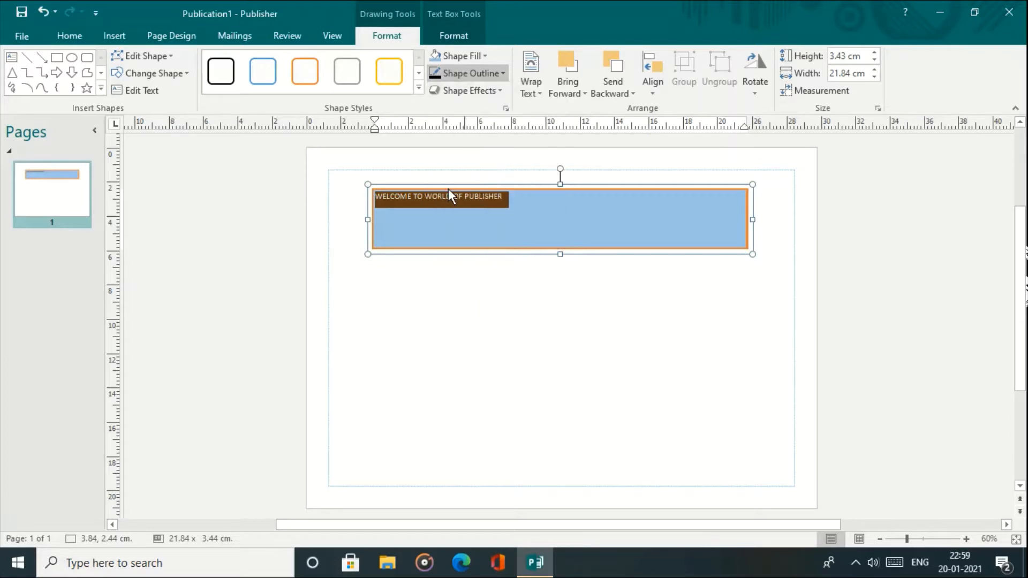
# - Apply the orange glow variation from the second row of glow effects to the text box
pyautogui.click(468, 94)
pyautogui.moveTo(478, 194)
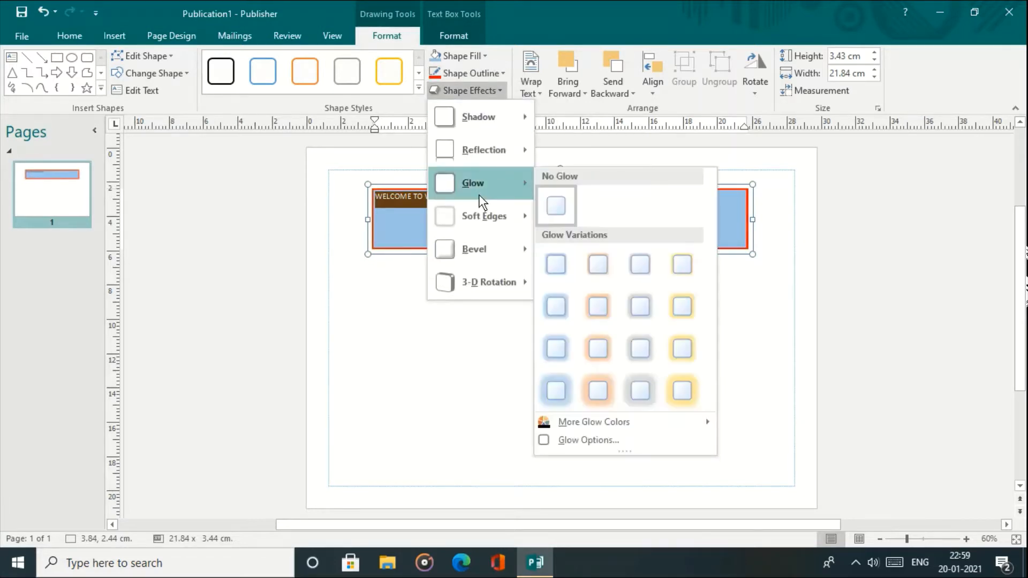
pyautogui.click(605, 306)
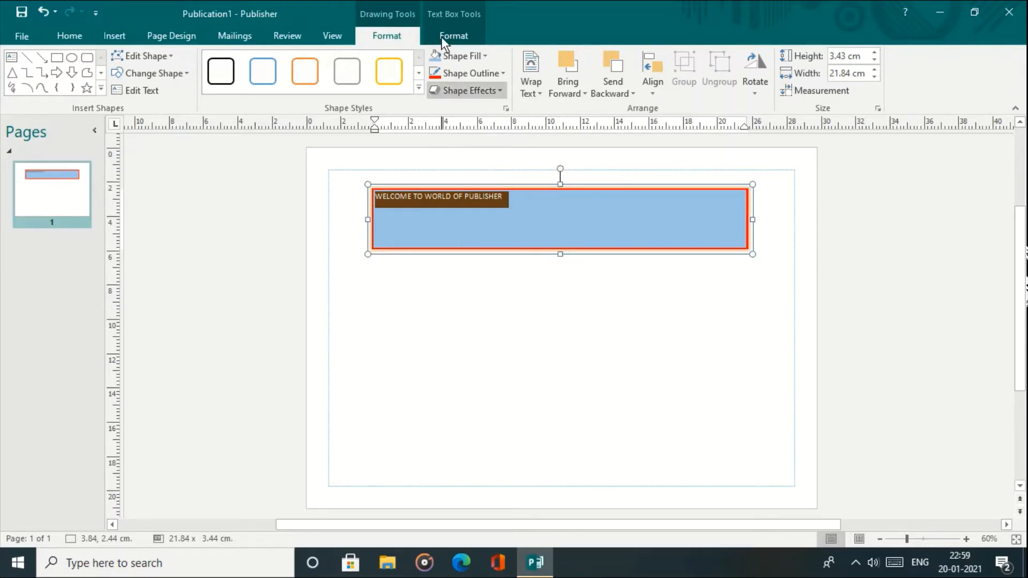
# - Switch the heading's text direction to vertical and return it to horizontal
pyautogui.click(442, 16)
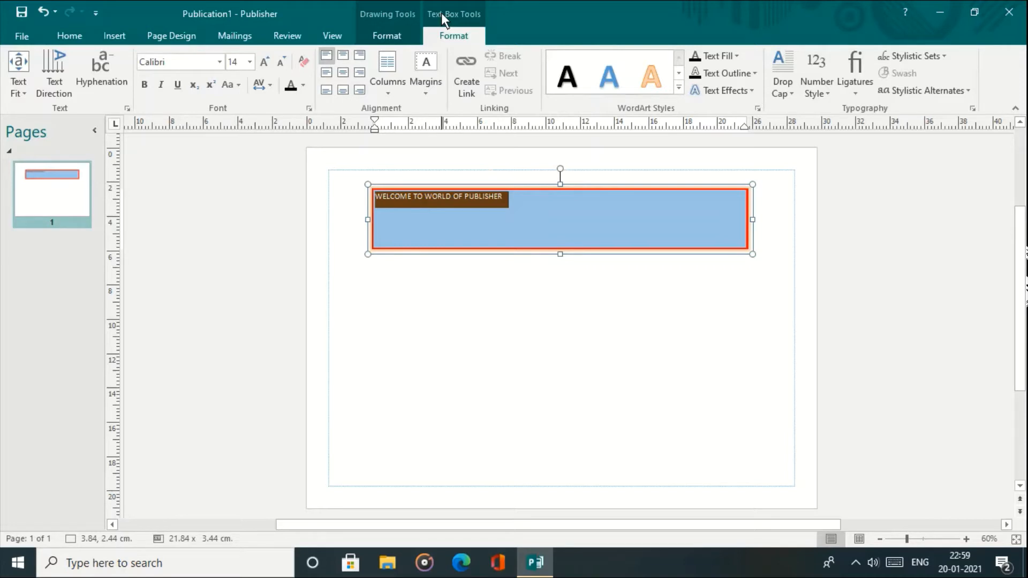
pyautogui.click(59, 72)
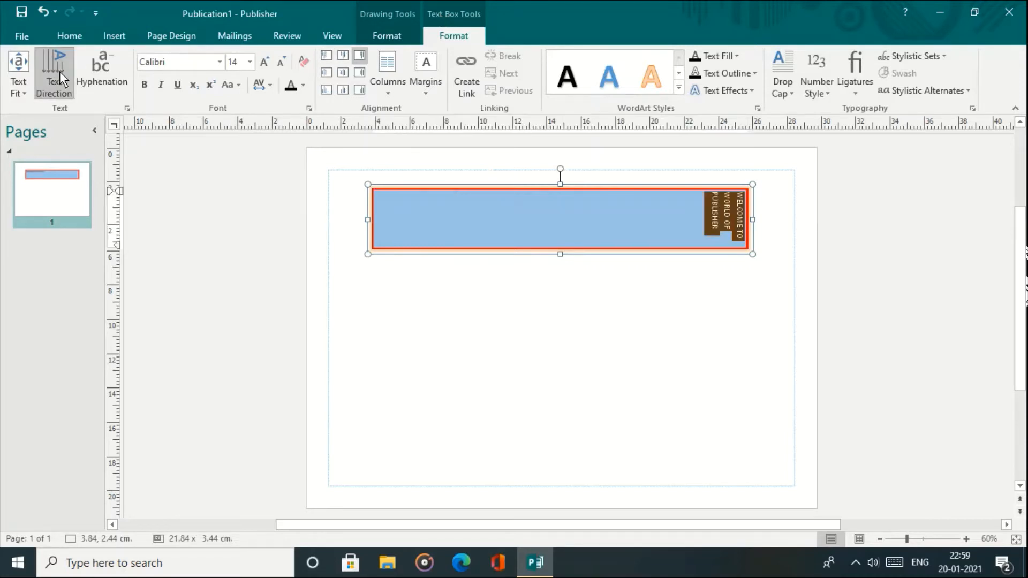
pyautogui.click(60, 72)
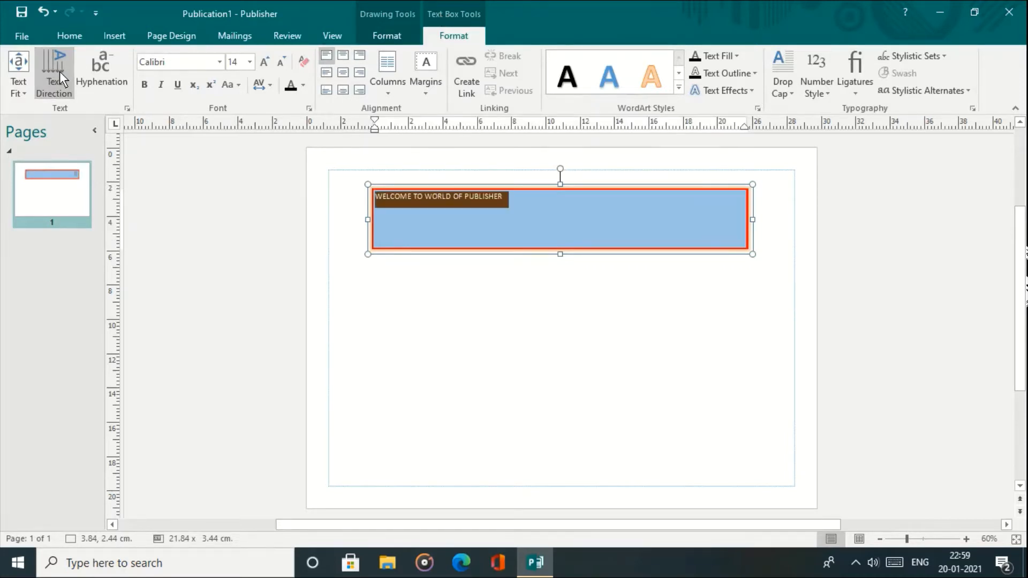
# - Try to apply the Best Fit text fitting option to the heading text box
pyautogui.click(24, 86)
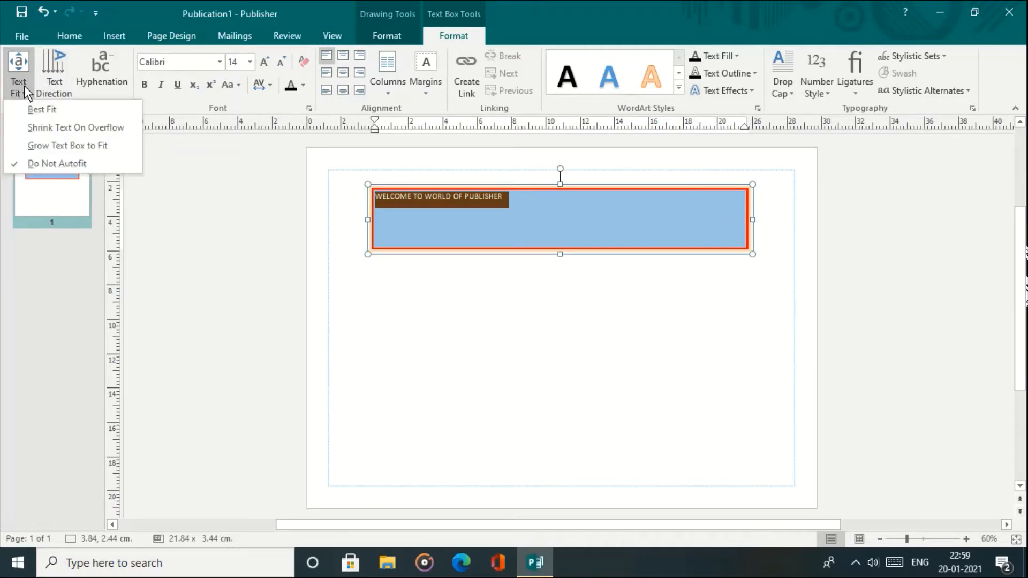
pyautogui.click(40, 116)
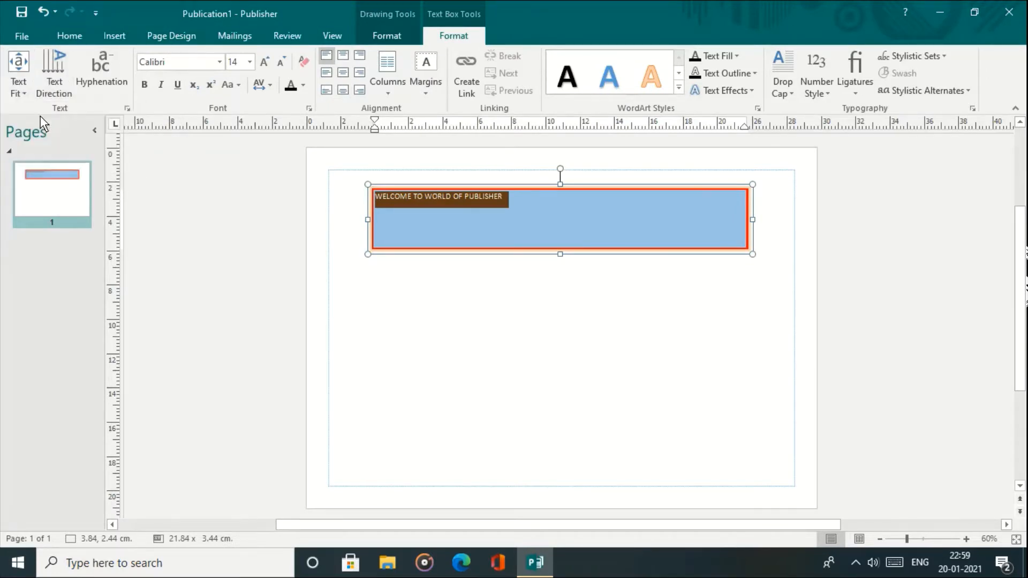
pyautogui.click(18, 86)
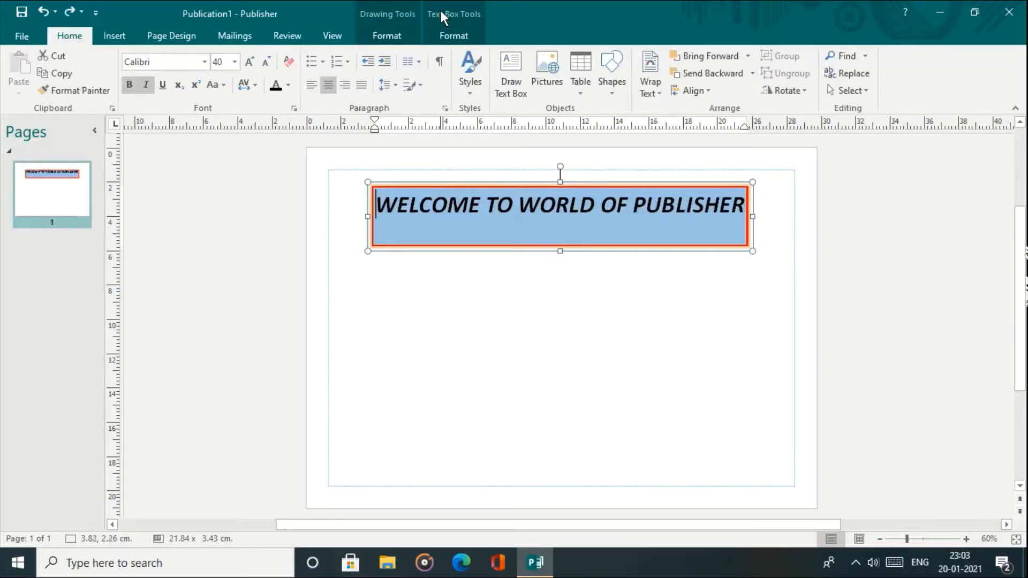
# - Center the heading both vertically and horizontally within its text box and deselect the box
pyautogui.click(442, 12)
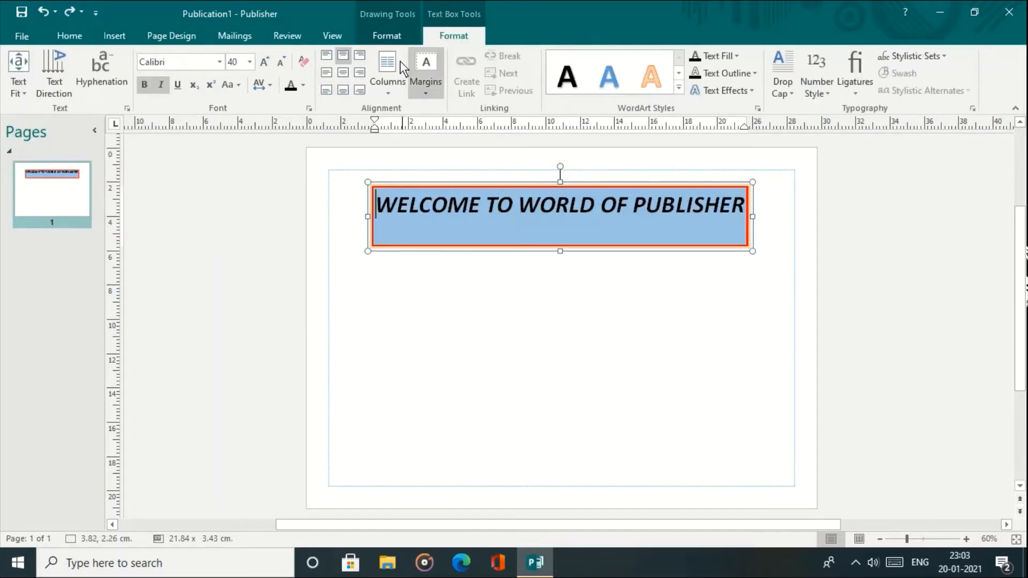
pyautogui.click(339, 71)
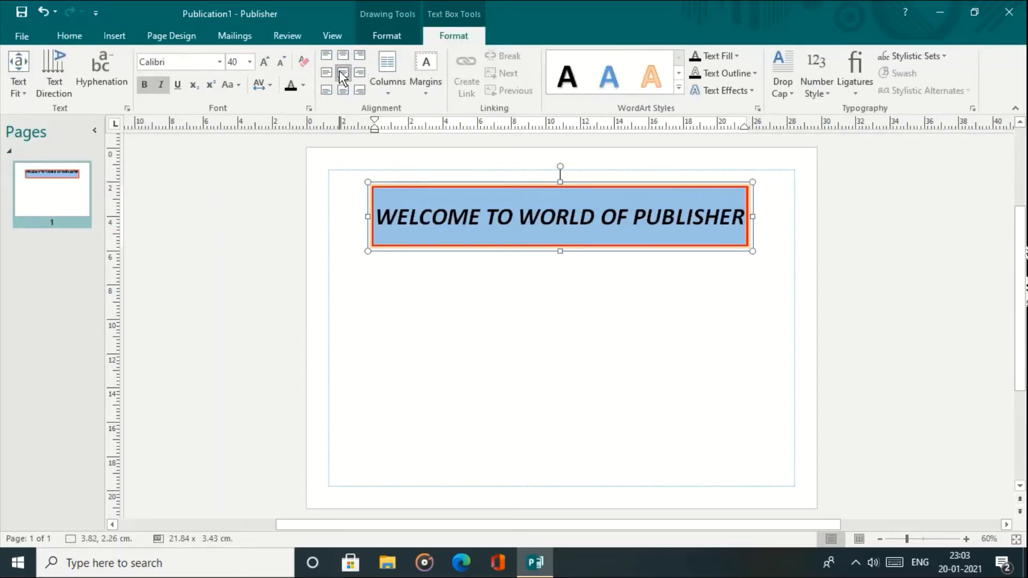
pyautogui.click(502, 314)
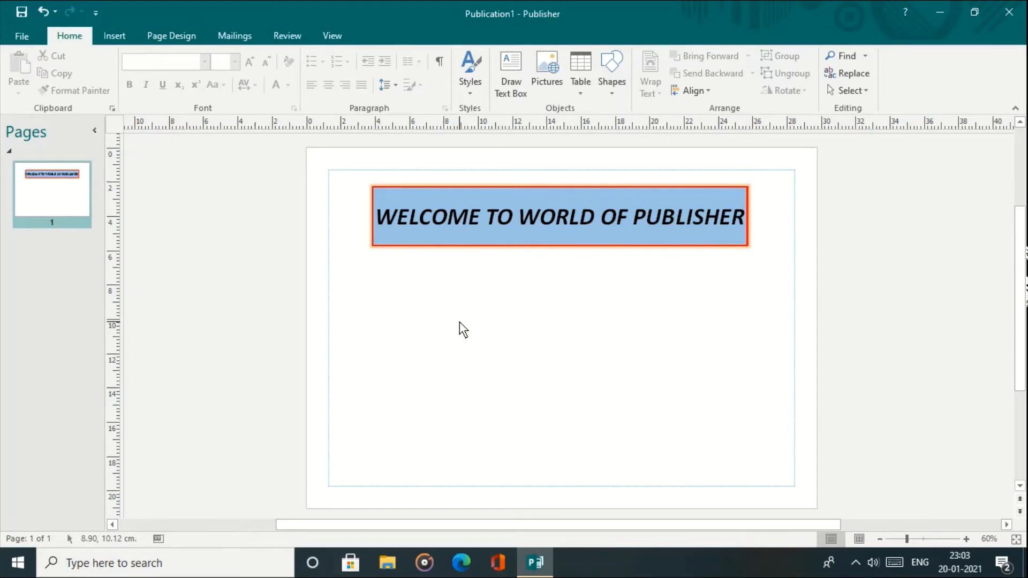
# - Draw a text box about 25.49 x 10.60 cm below the heading and enter "Microsoft publisher is a desktop publishing application"
pyautogui.click(515, 89)
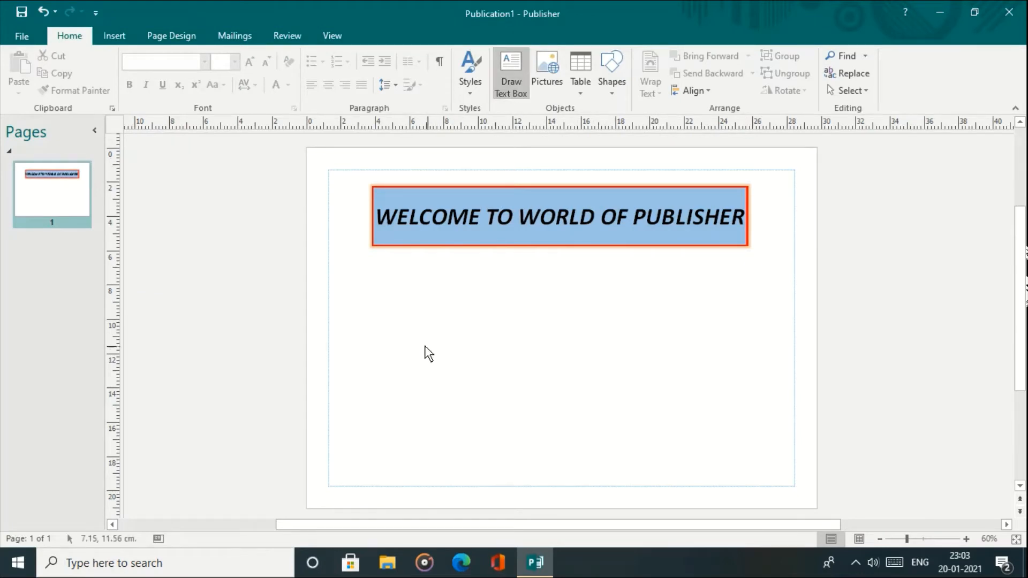
pyautogui.moveTo(348, 279)
pyautogui.mouseDown()
pyautogui.moveTo(718, 374)
pyautogui.moveTo(775, 464)
pyautogui.moveTo(785, 462)
pyautogui.mouseUp()
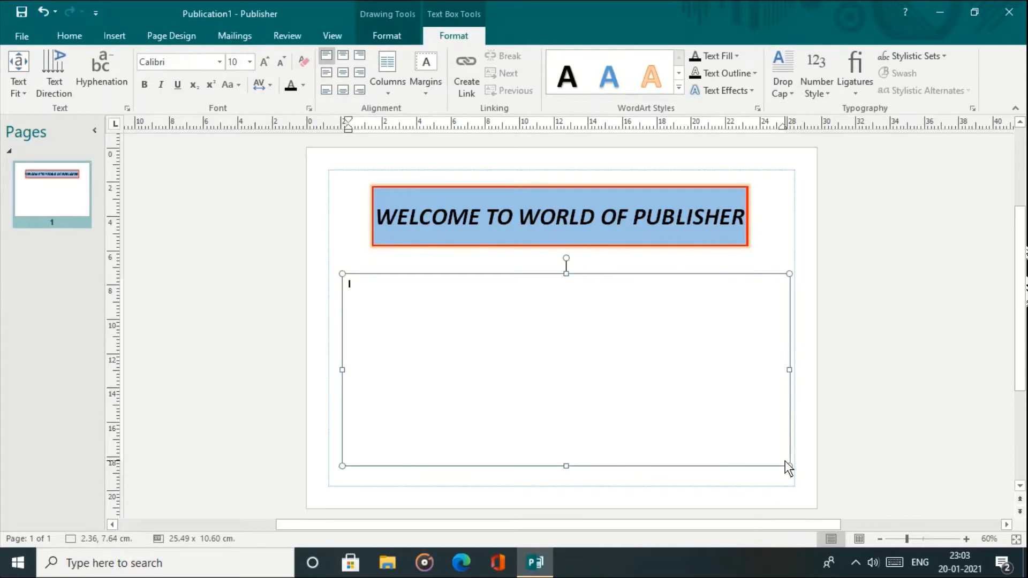
pyautogui.write('Microsoft publisher is a desktop publishing ap')
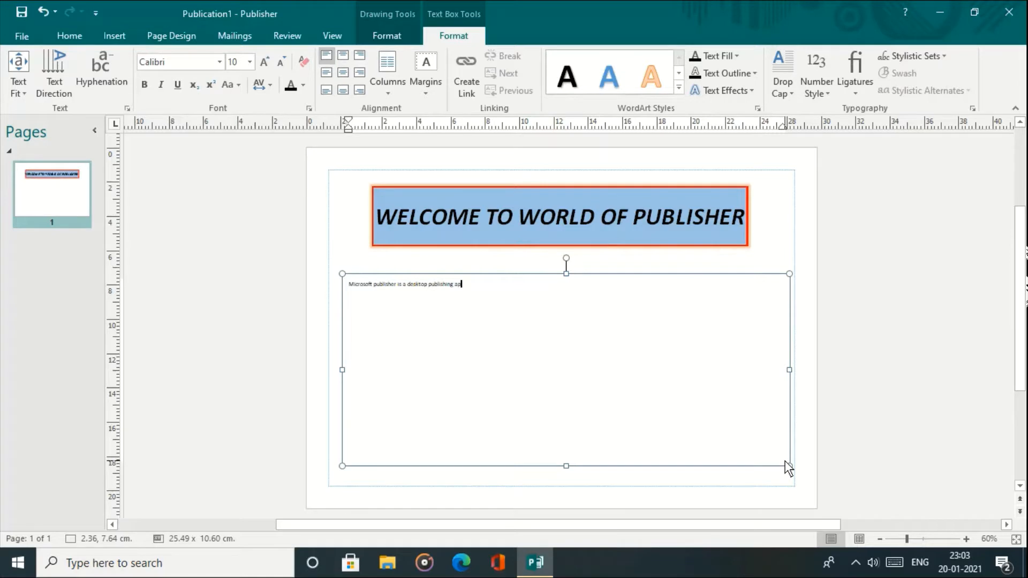
pyautogui.write('pli')
pyautogui.write('cation')
# - Continue the paragraph with ". It is powerful application to design flyers, leafs, brouchers , greetings etc."
pyautogui.write(' . it')
pyautogui.write(' is ppub')
pyautogui.press('BackSpace')
pyautogui.press('BackSpace')
pyautogui.press('BackSpace')
pyautogui.press('BackSpace')
pyautogui.write('powerful application to design')
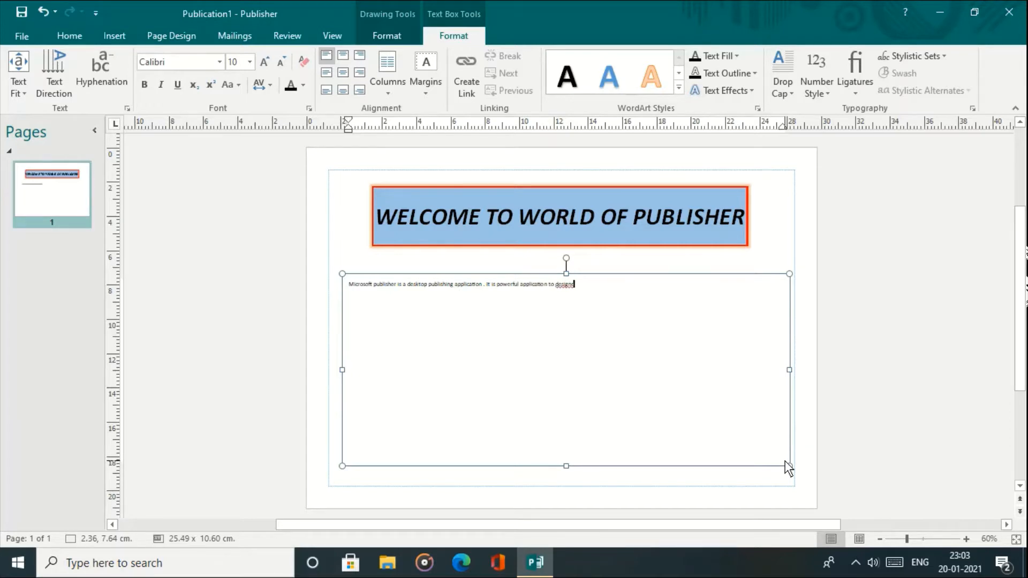
pyautogui.write(' flyers,')
pyautogui.write(' lea')
pyautogui.write('fl')
pyautogui.write(' brouchers')
pyautogui.write(' . greetings c')
pyautogui.write('tc')
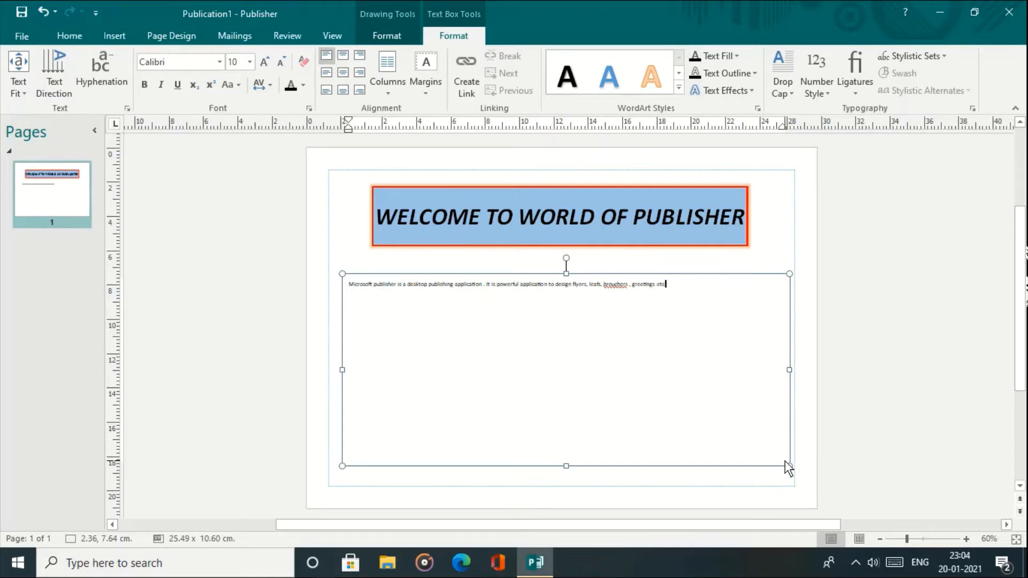
# - Select the whole paragraph in the lower text box and increase its font size to 16
pyautogui.click(348, 284)
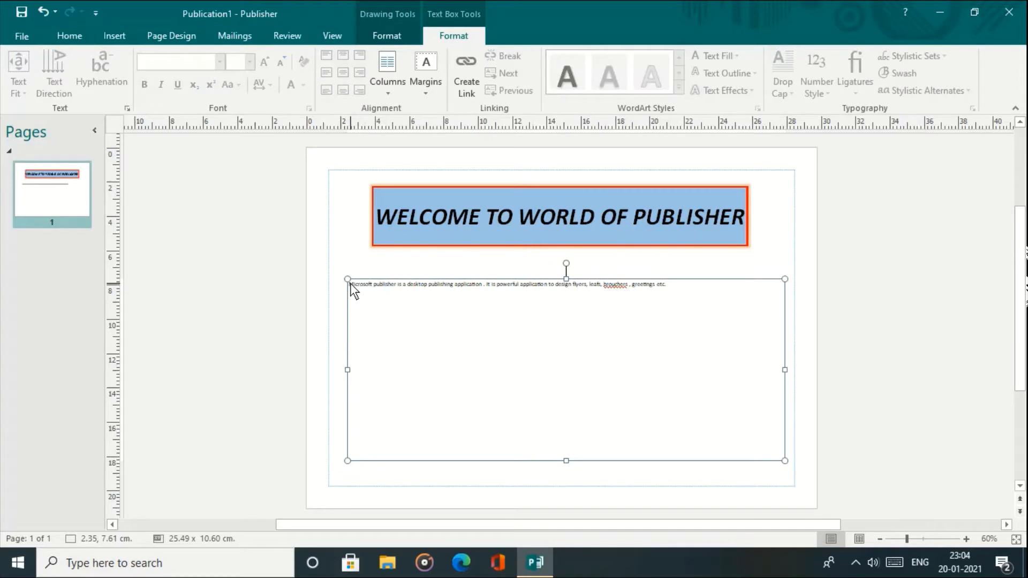
pyautogui.moveTo(350, 284); pyautogui.dragTo(661, 282)
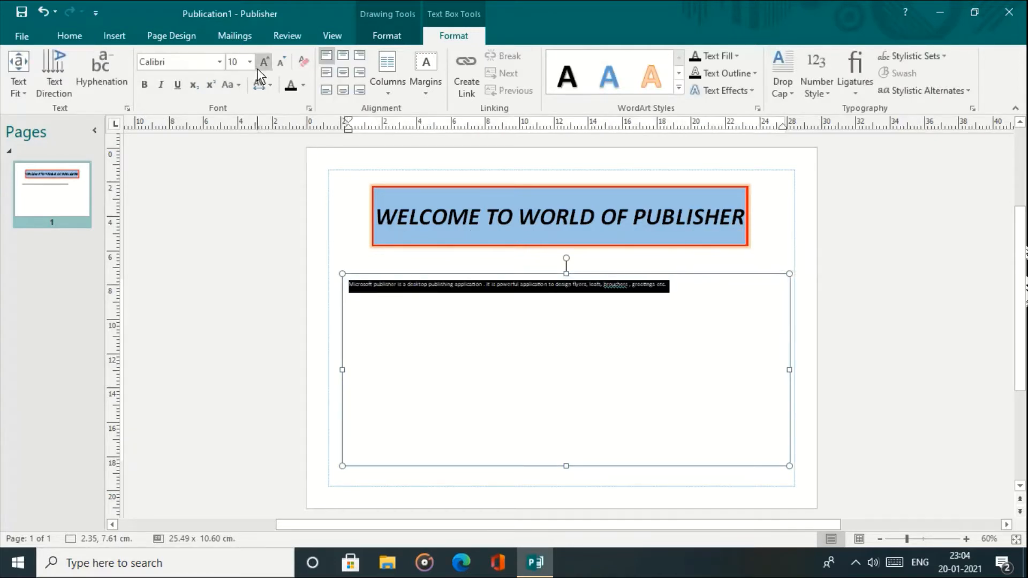
pyautogui.click(257, 69)
pyautogui.click(257, 68)
pyautogui.click(257, 69)
pyautogui.click(257, 69)
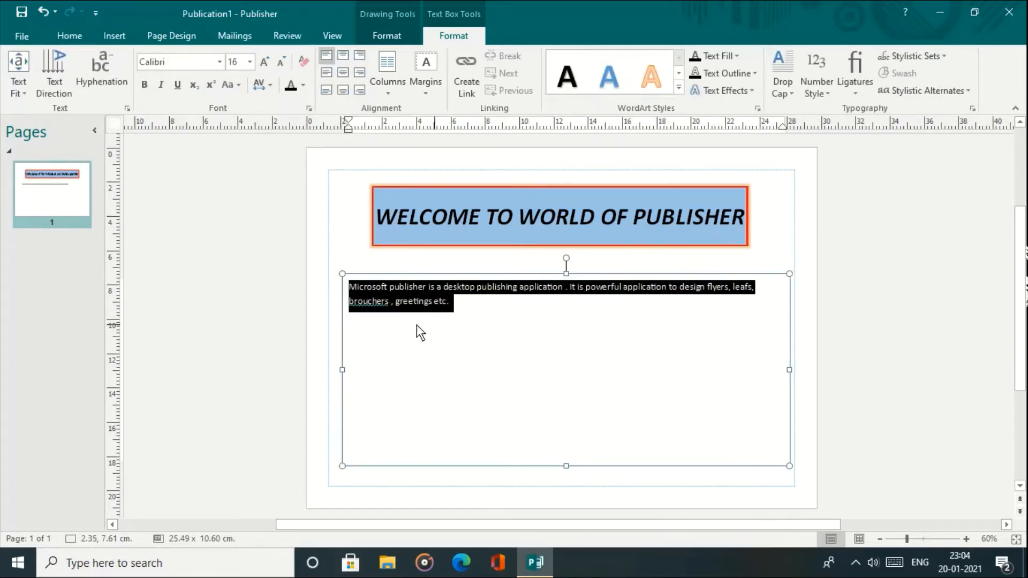
# - Replace the misspelled "brouchers" with the suggested "broachers" and end the paragraph with a period
pyautogui.click(364, 301)
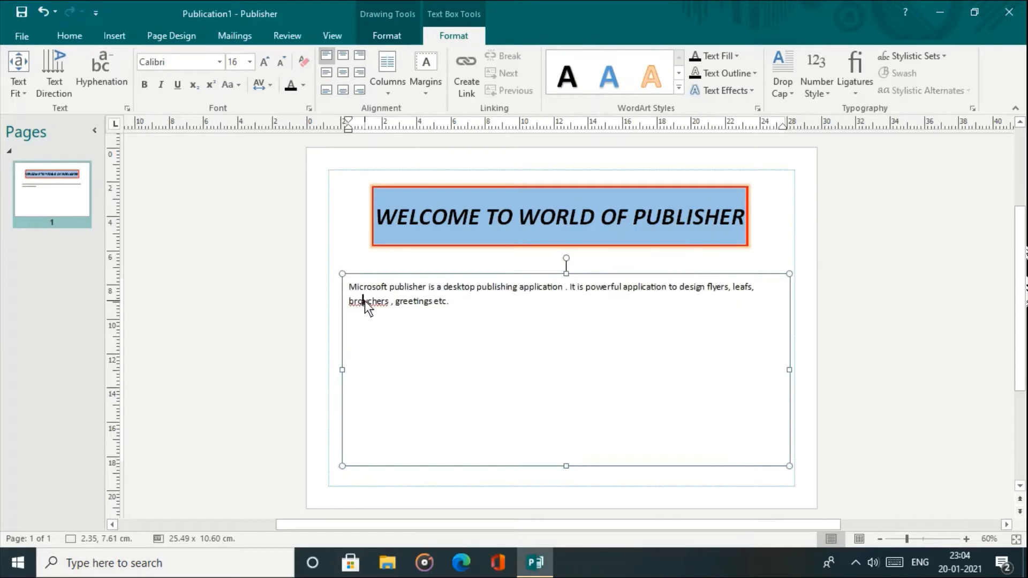
pyautogui.rightClick(365, 301)
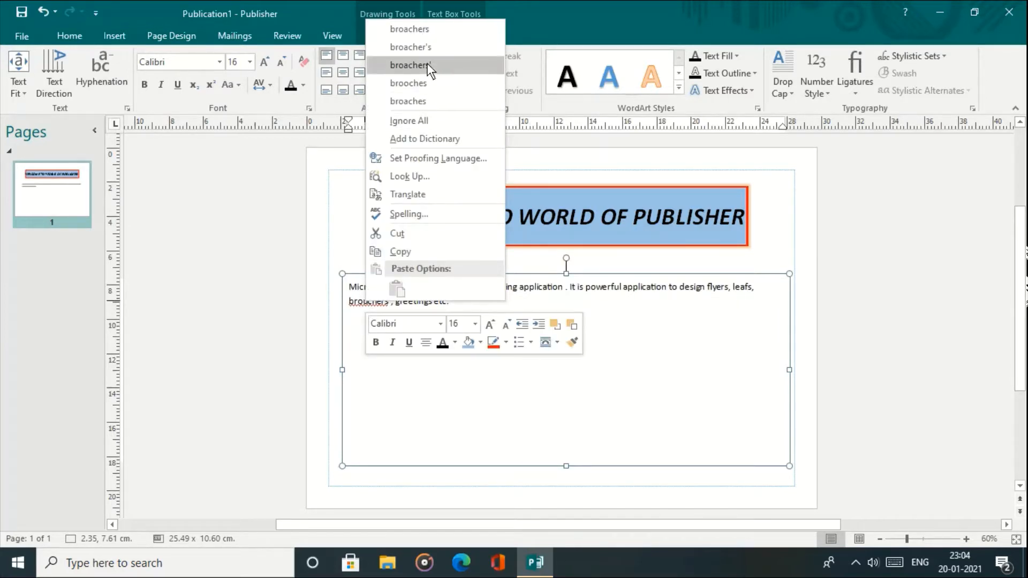
pyautogui.click(424, 30)
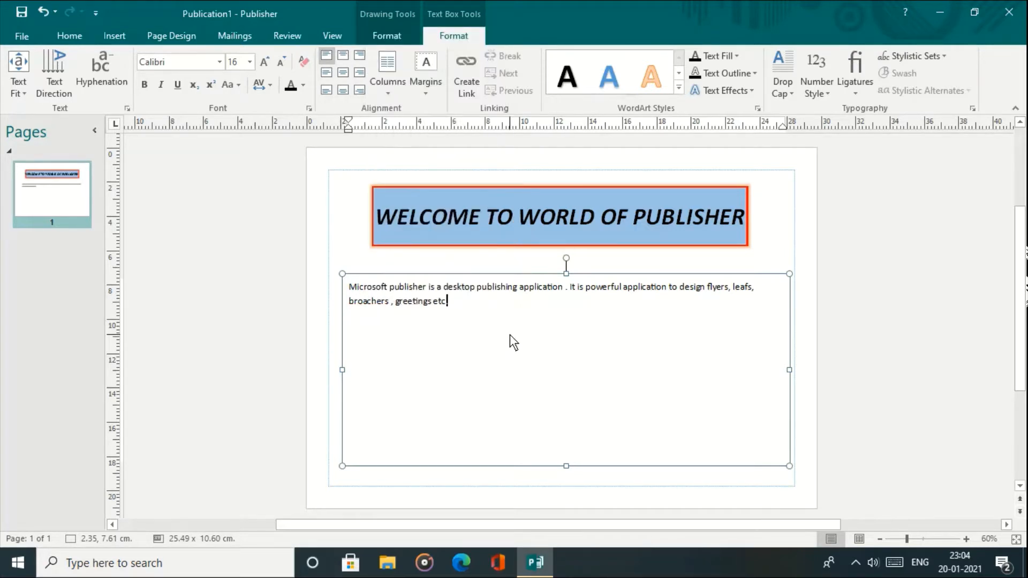
pyautogui.write('.')
# - Switch the whole paragraph to Small Caps, to All Caps, and back to Normal case
pyautogui.moveTo(349, 292); pyautogui.dragTo(455, 311)
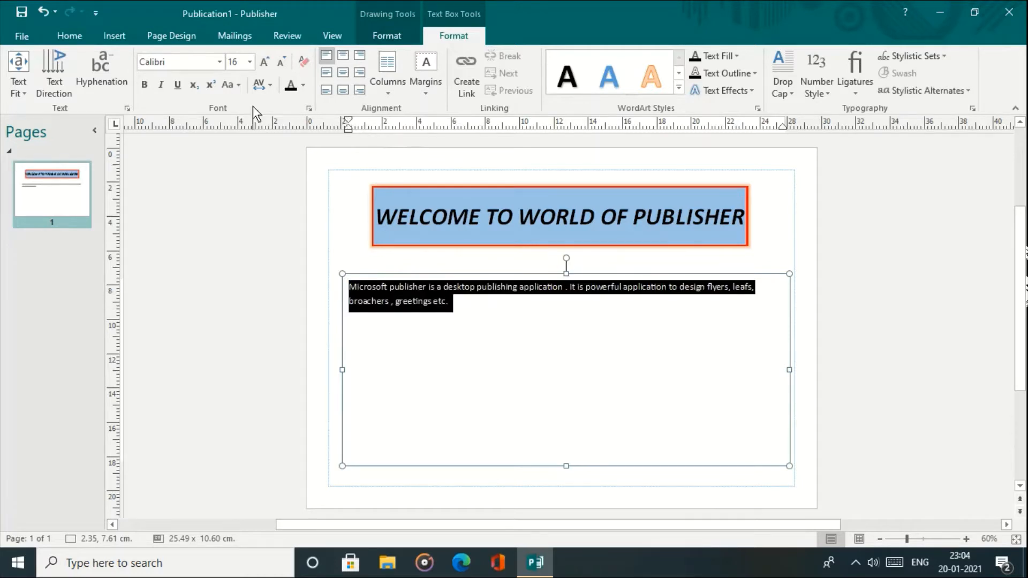
pyautogui.click(241, 89)
pyautogui.click(256, 122)
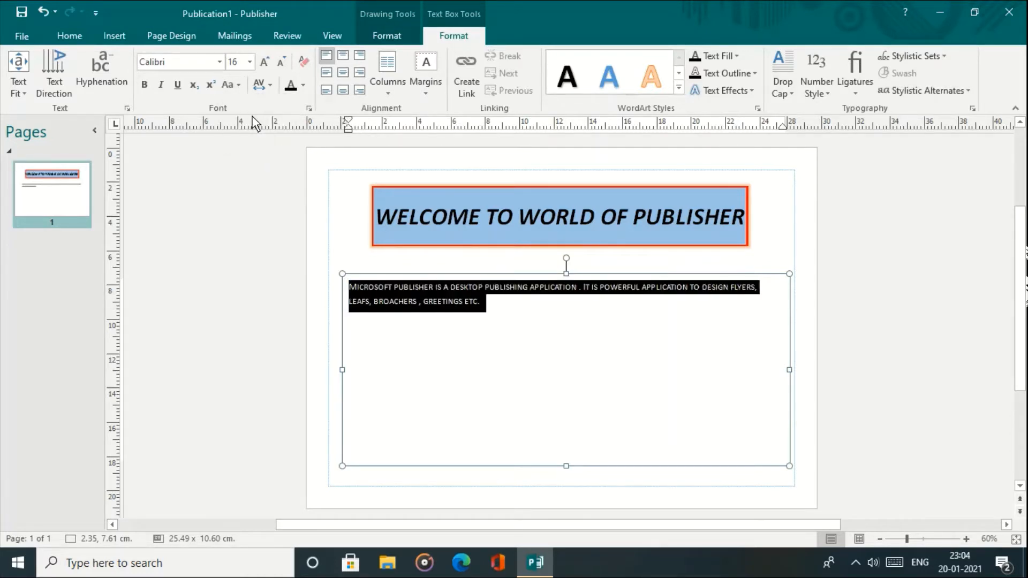
pyautogui.click(228, 85)
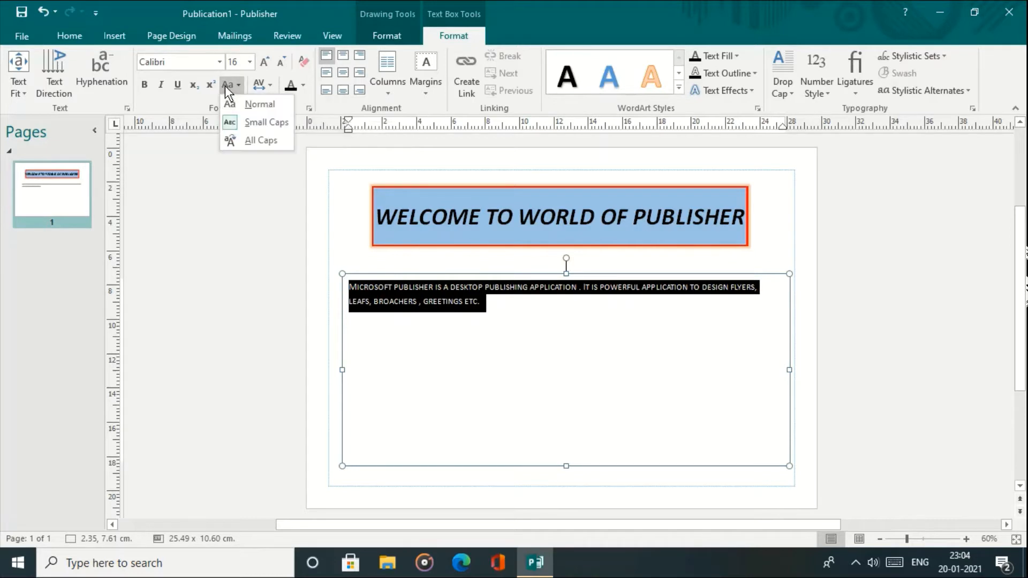
pyautogui.click(257, 141)
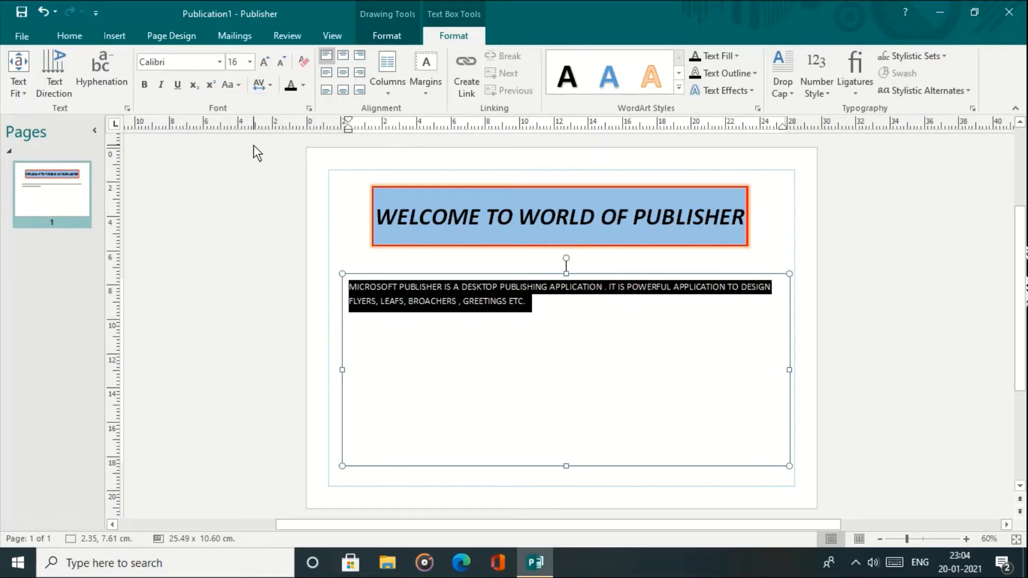
pyautogui.click(238, 94)
pyautogui.click(239, 97)
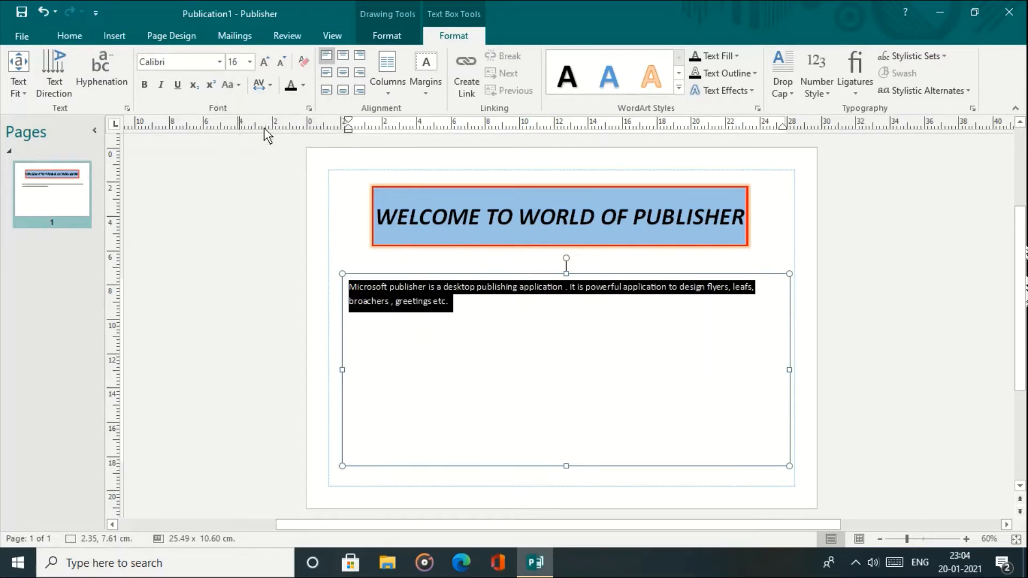
# - Enlarge the paragraph to font size 20 and try various alignments, ending with it centered vertically and horizontally in its text box
pyautogui.click(265, 62)
pyautogui.click(264, 62)
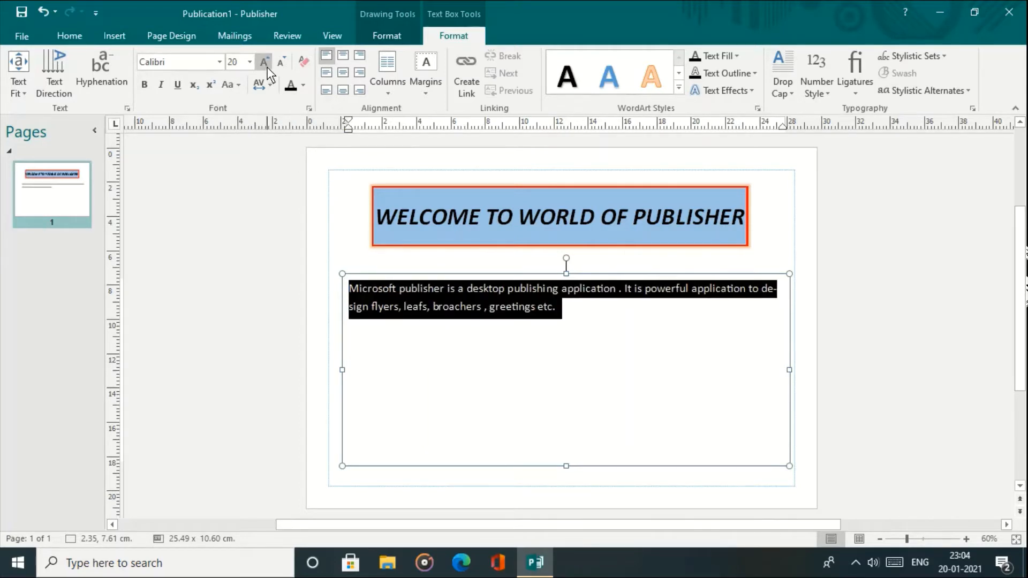
pyautogui.click(343, 55)
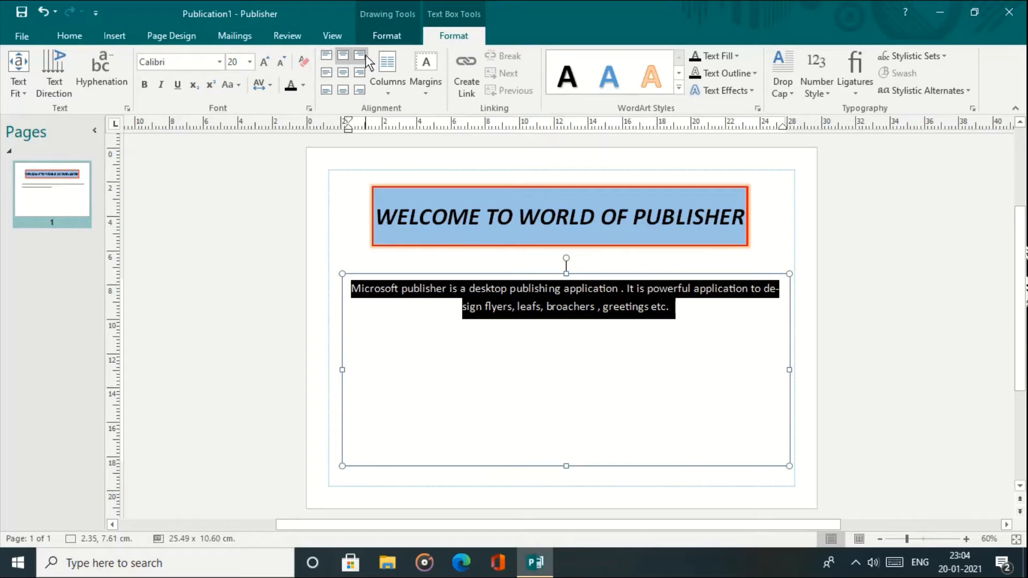
pyautogui.click(364, 56)
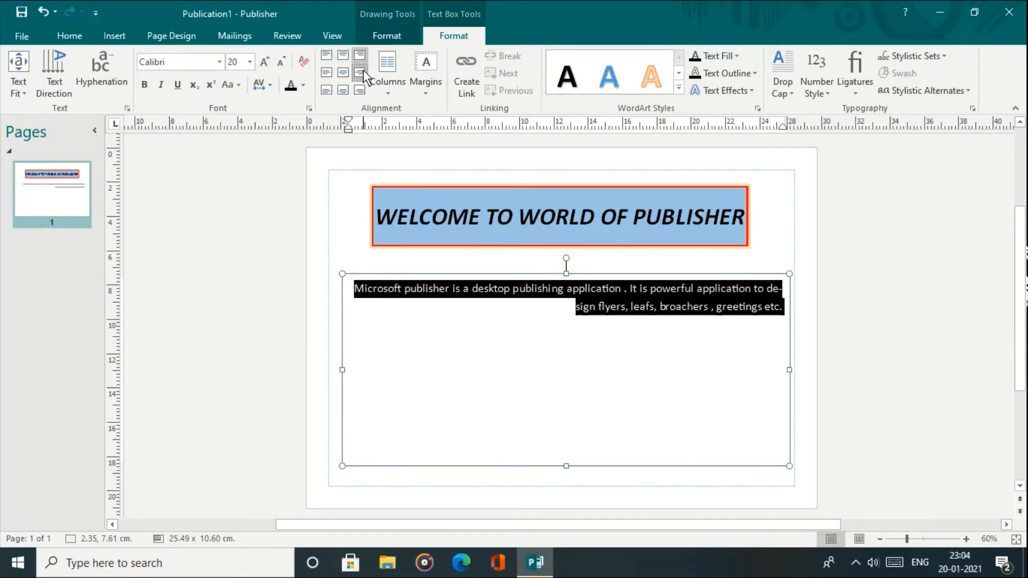
pyautogui.click(361, 72)
pyautogui.click(326, 72)
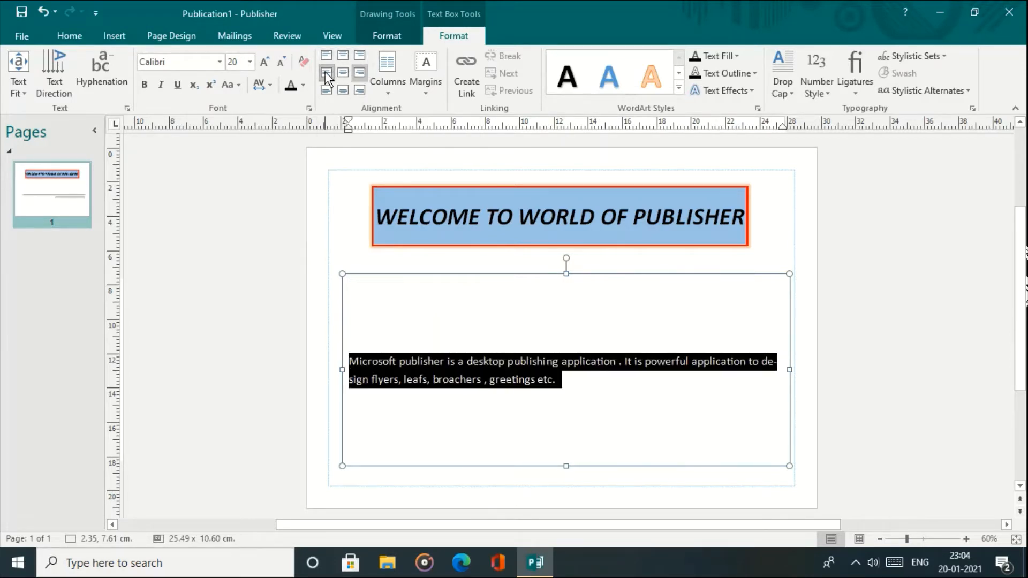
pyautogui.click(326, 90)
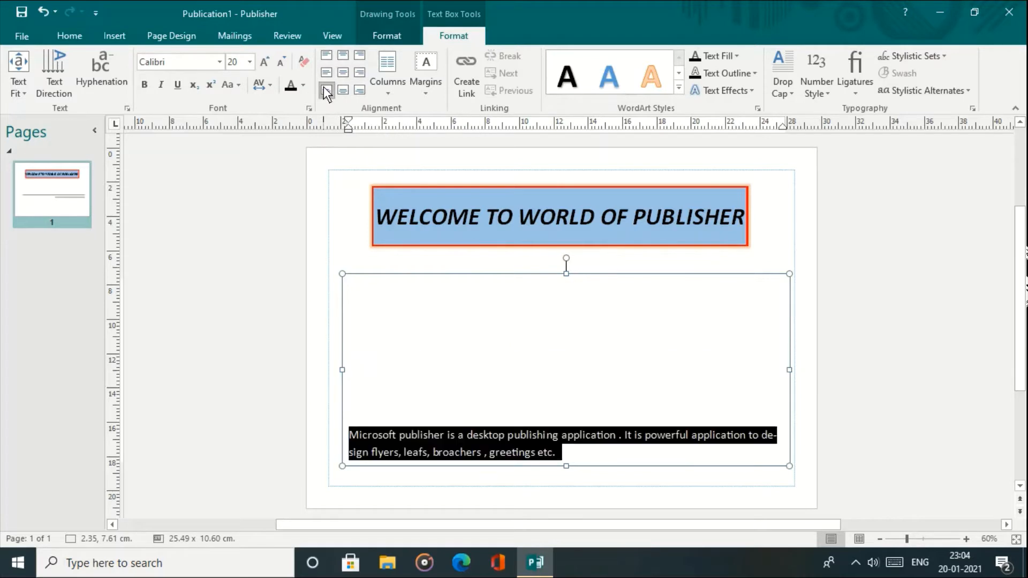
pyautogui.click(359, 92)
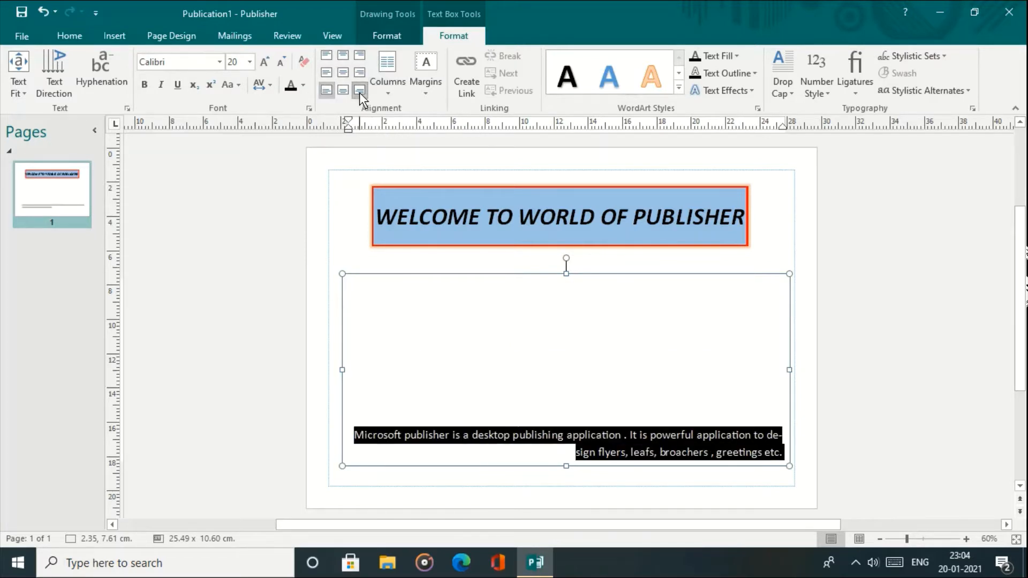
pyautogui.click(345, 79)
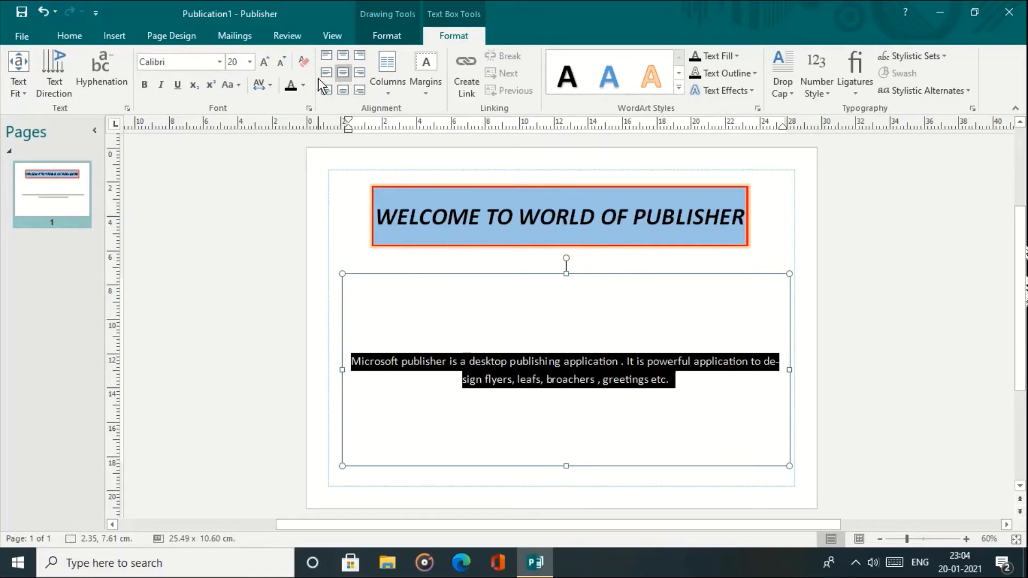
# - Apply the Narrow margins to the text box and try Tight and Very Loose character spacing on the paragraph
pyautogui.click(422, 95)
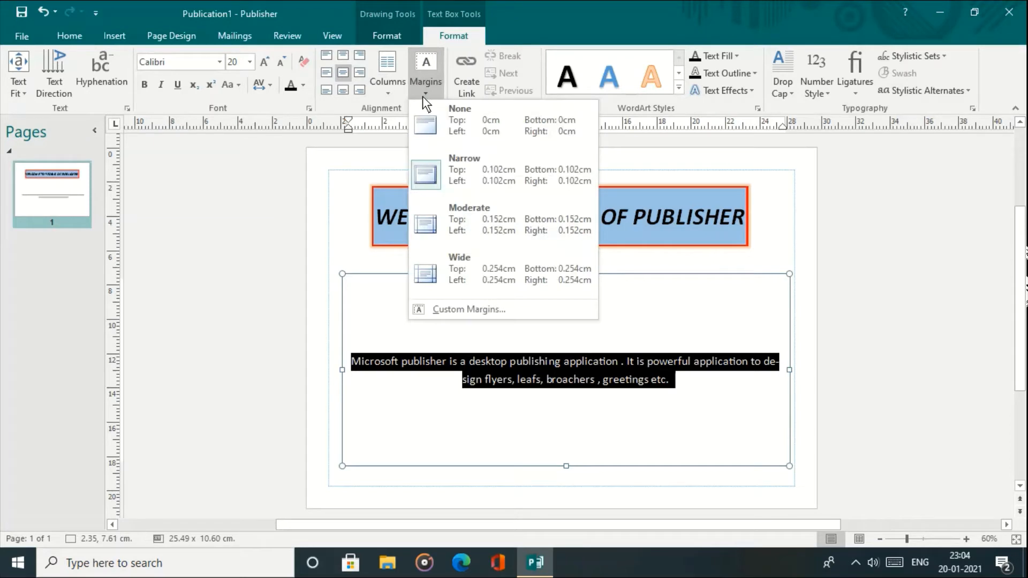
pyautogui.click(454, 179)
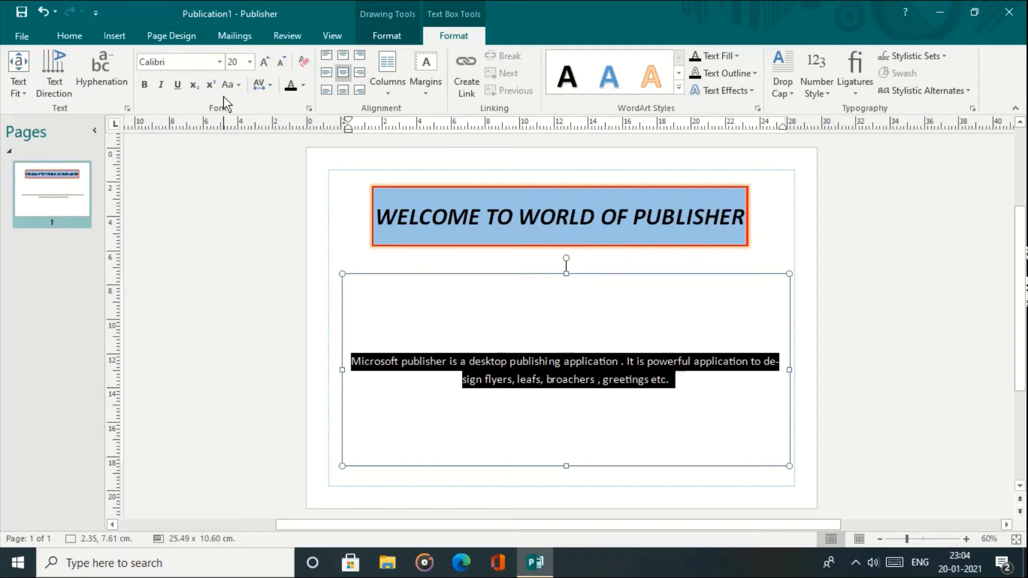
pyautogui.click(269, 85)
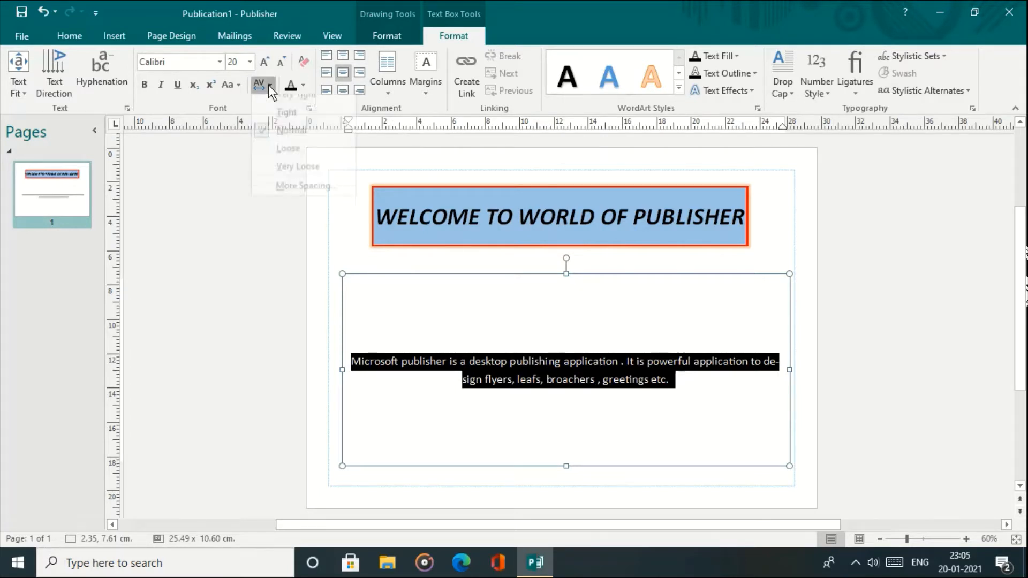
pyautogui.click(278, 117)
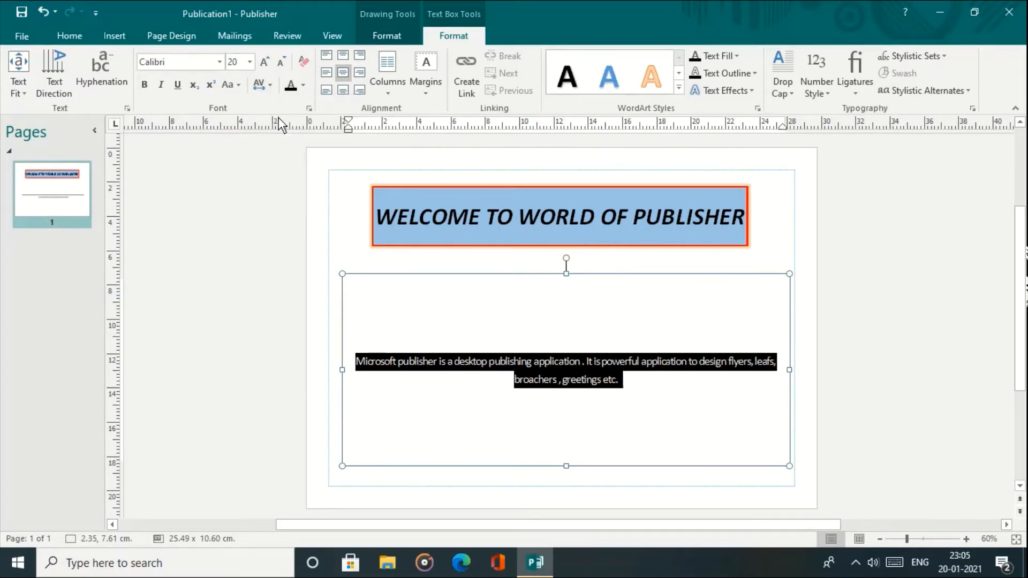
pyautogui.click(270, 84)
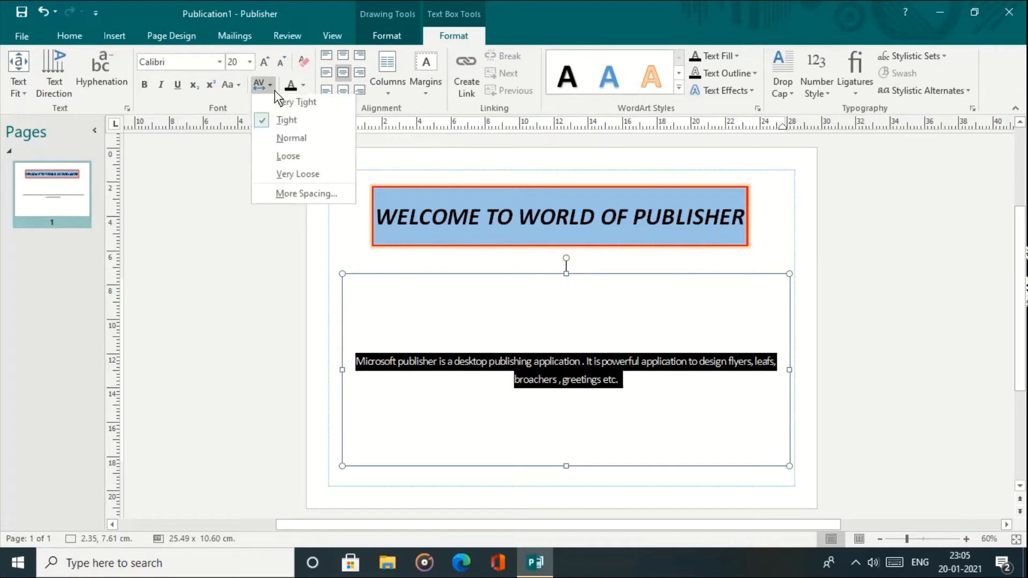
pyautogui.click(294, 176)
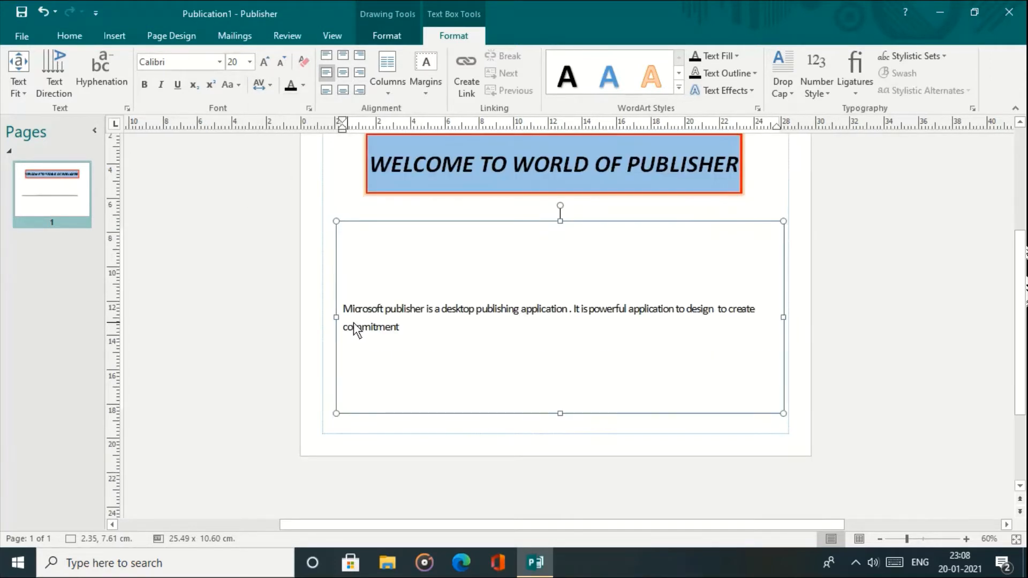
# - Select "create commitment" and apply automatic hyphenation to the story with a 0.25 cm hyphenation zone
pyautogui.keyDown('shift'); pyautogui.click(735, 310); pyautogui.keyUp('shift')
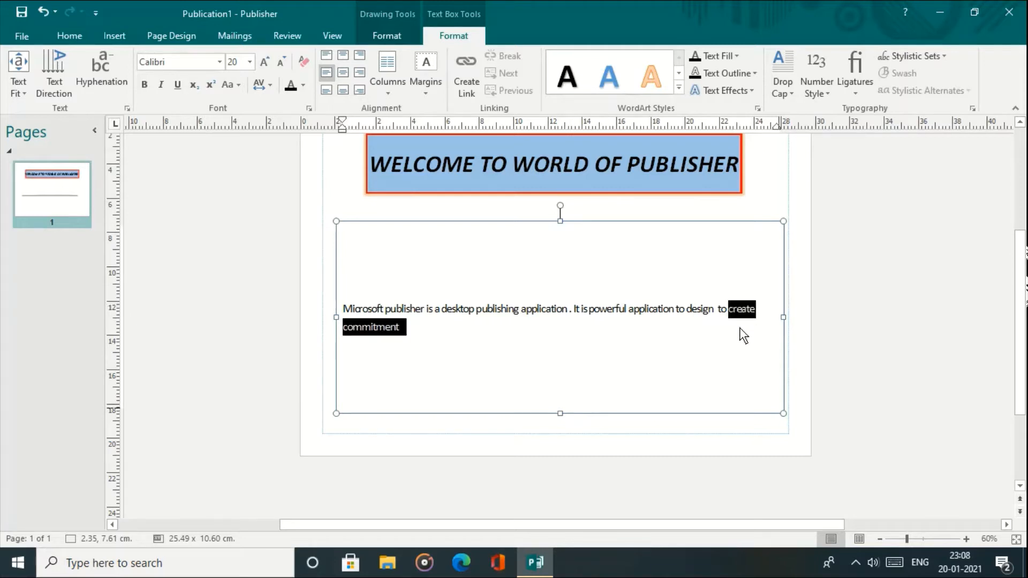
pyautogui.click(114, 81)
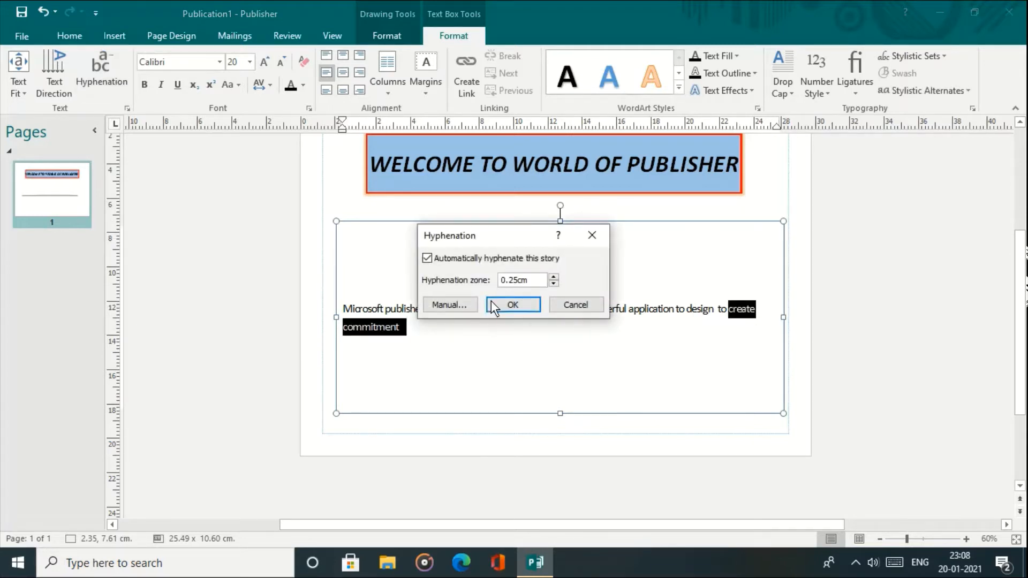
pyautogui.click(503, 307)
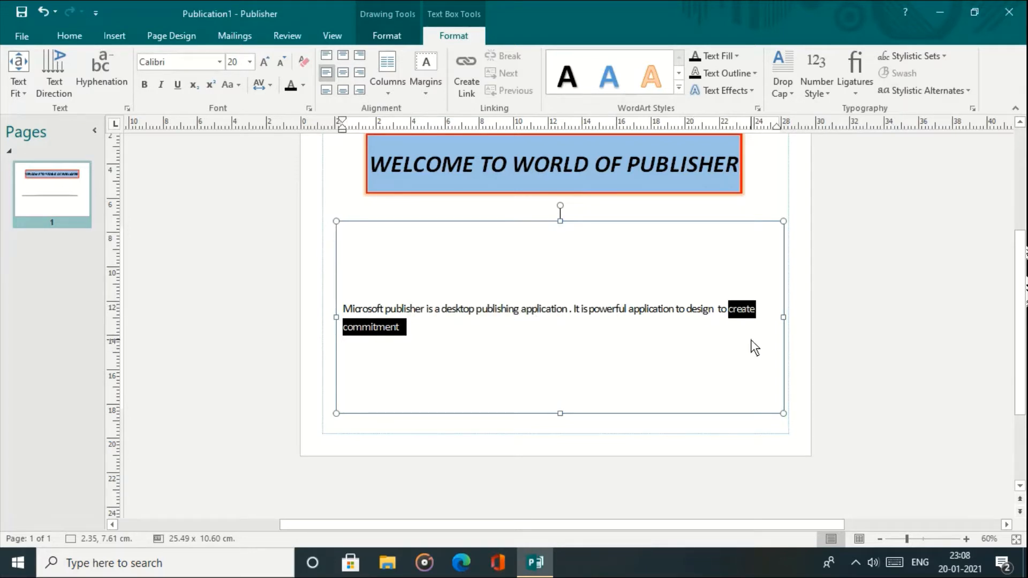
# - Widen the paragraph's text box on both sides to about 26.54 cm so that its text rewraps
pyautogui.moveTo(337, 319); pyautogui.dragTo(324, 320)
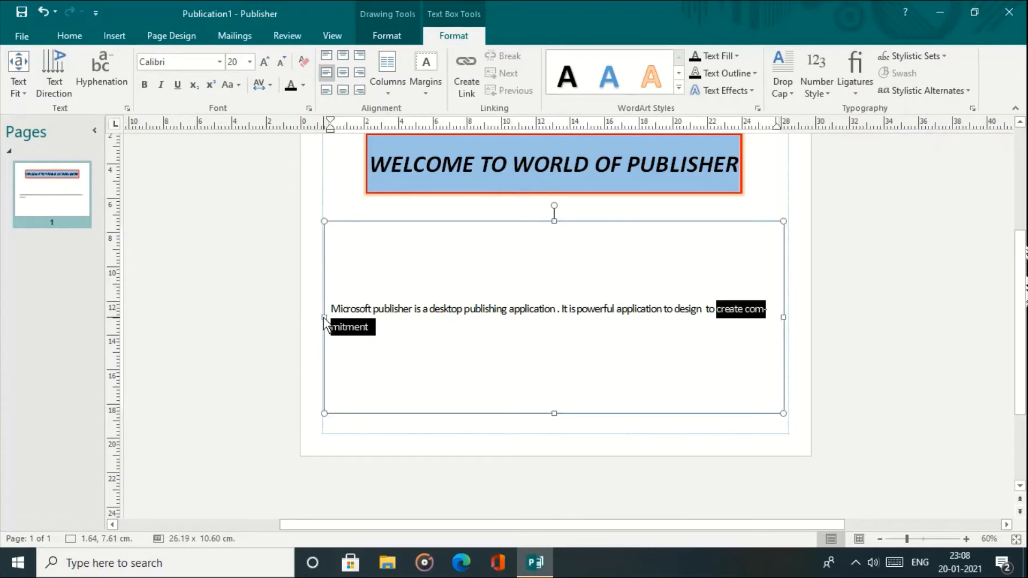
pyautogui.click(625, 369)
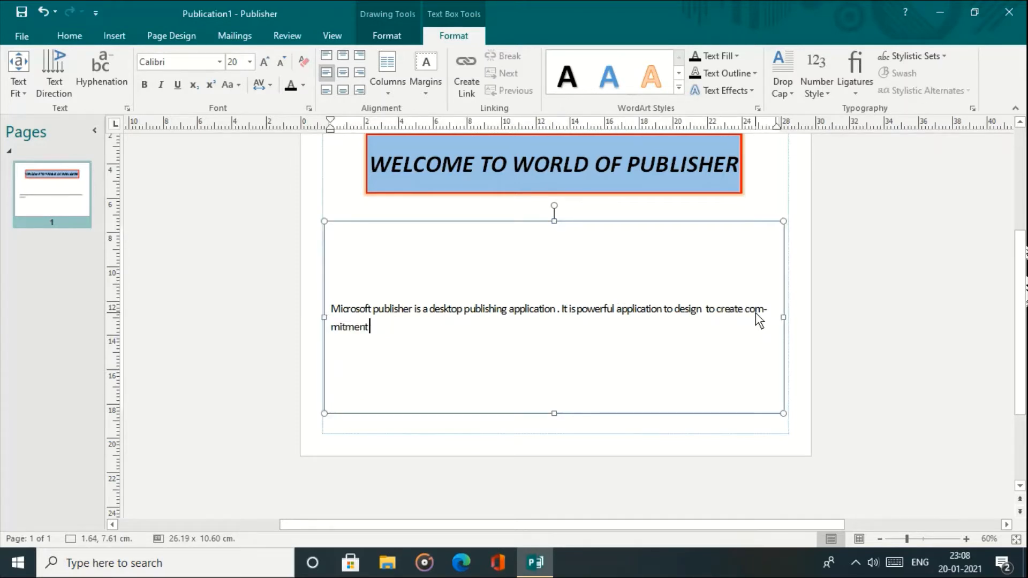
pyautogui.moveTo(783, 318); pyautogui.dragTo(789, 319)
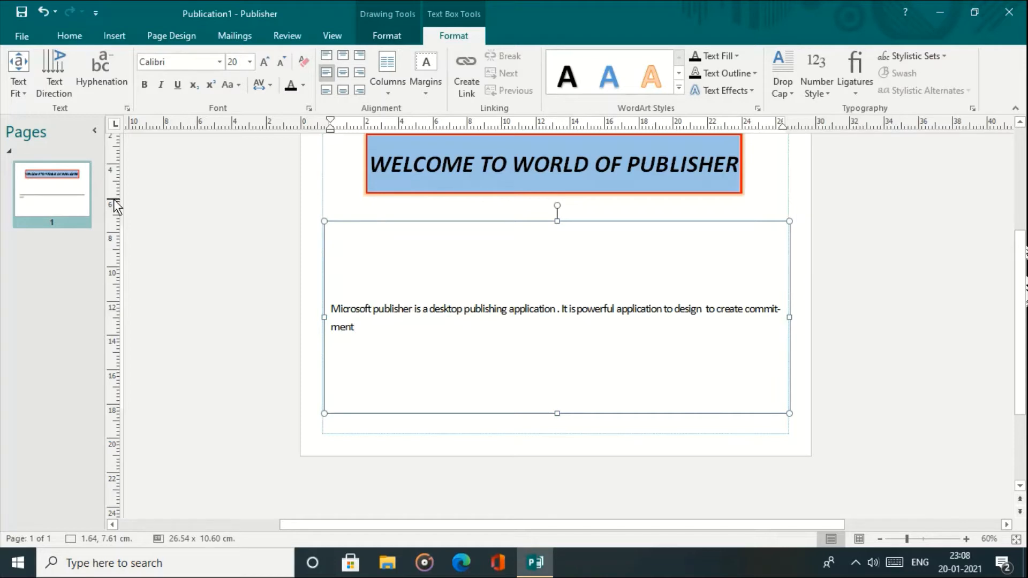
# - Select the whole paragraph and try the Accent Text 2 style on it, ending with the Normal style
pyautogui.click(229, 179)
pyautogui.click(453, 343)
pyautogui.click(587, 430)
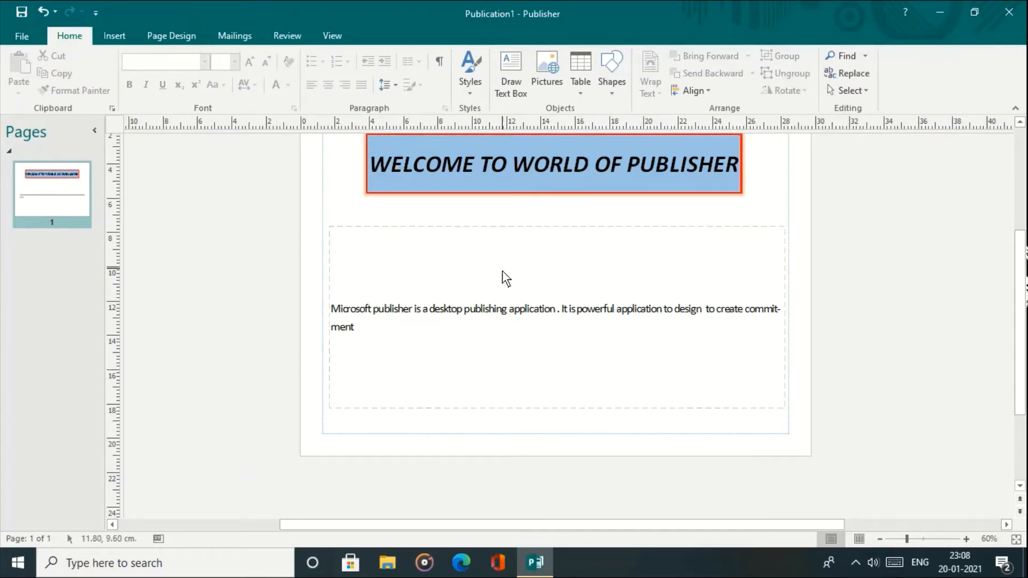
pyautogui.click(496, 300)
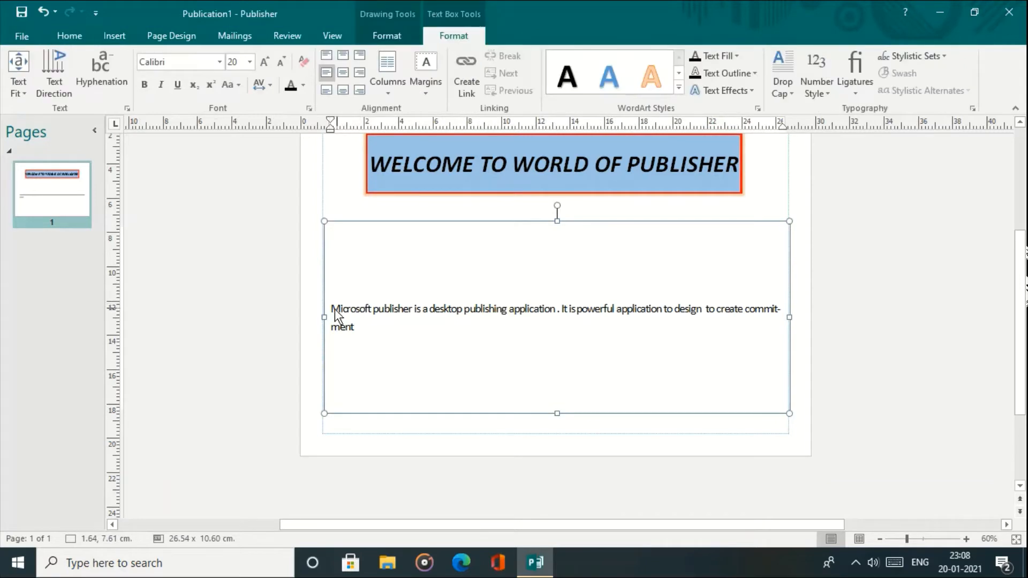
pyautogui.moveTo(332, 309); pyautogui.dragTo(384, 332)
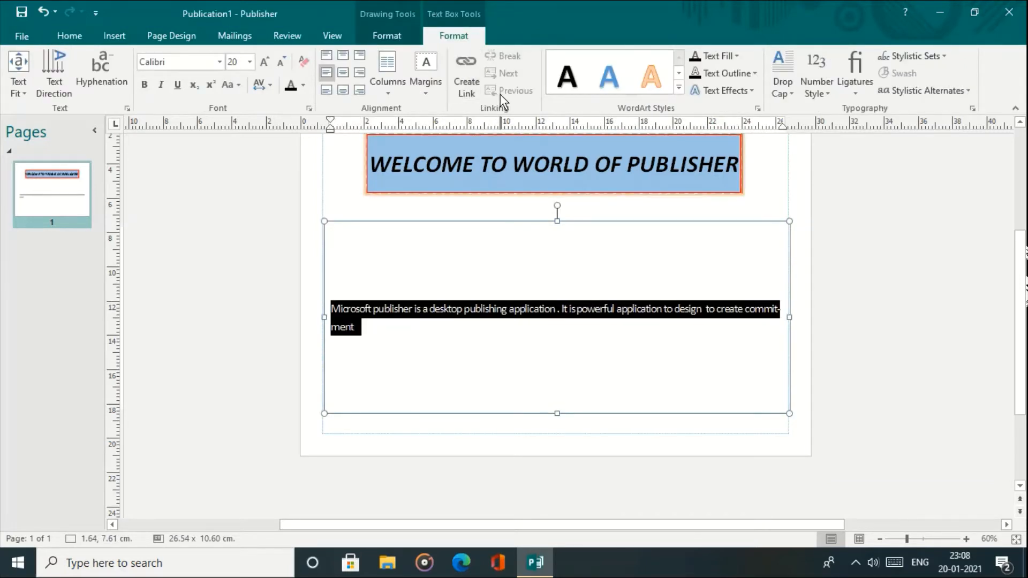
pyautogui.click(66, 36)
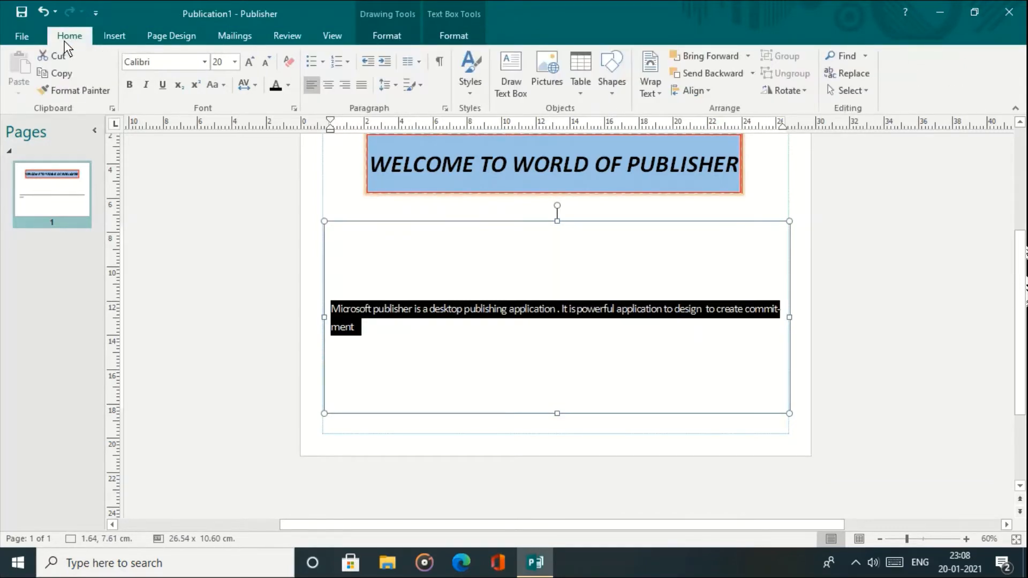
pyautogui.click(477, 95)
pyautogui.click(510, 231)
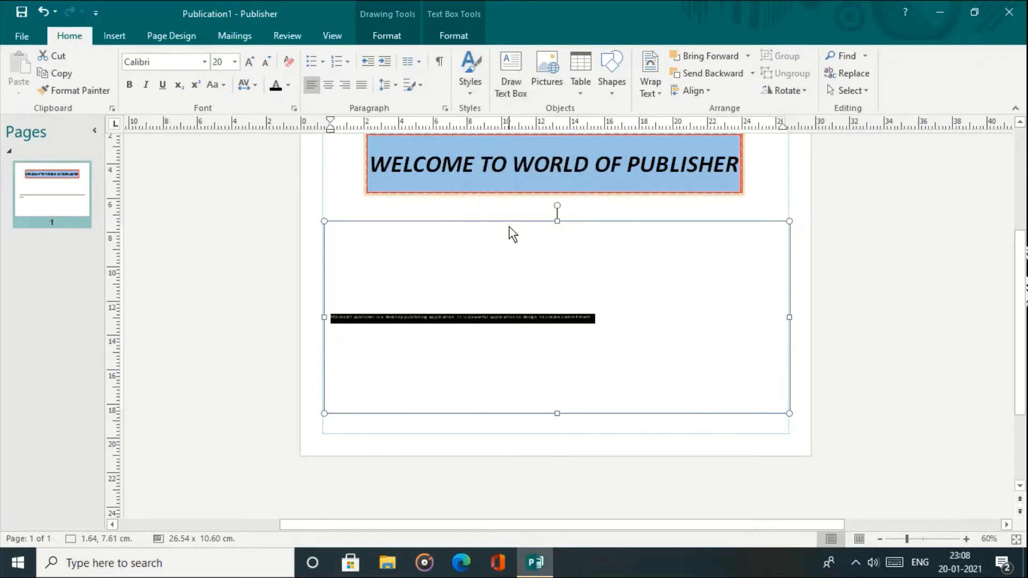
pyautogui.click(457, 93)
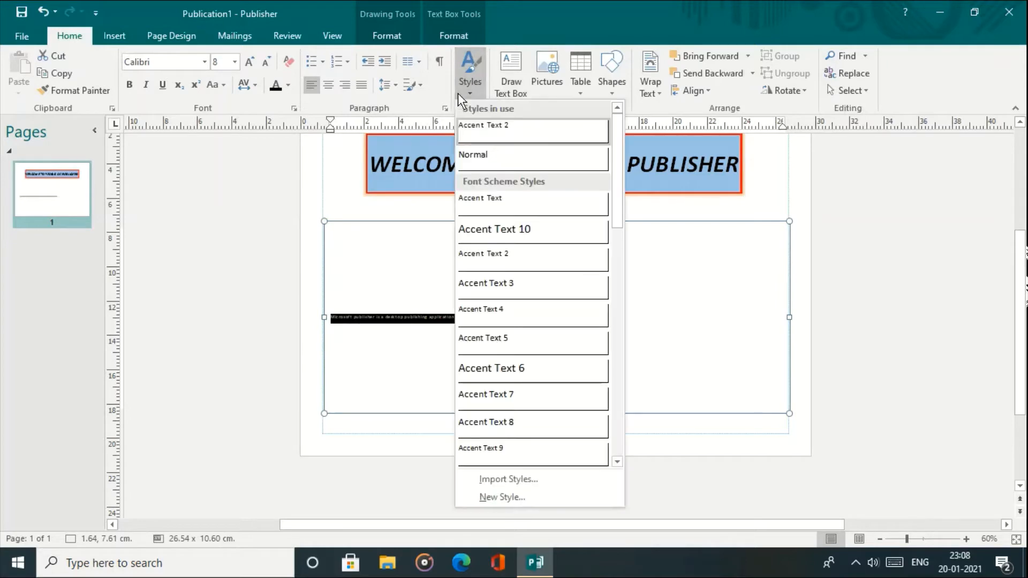
pyautogui.click(486, 155)
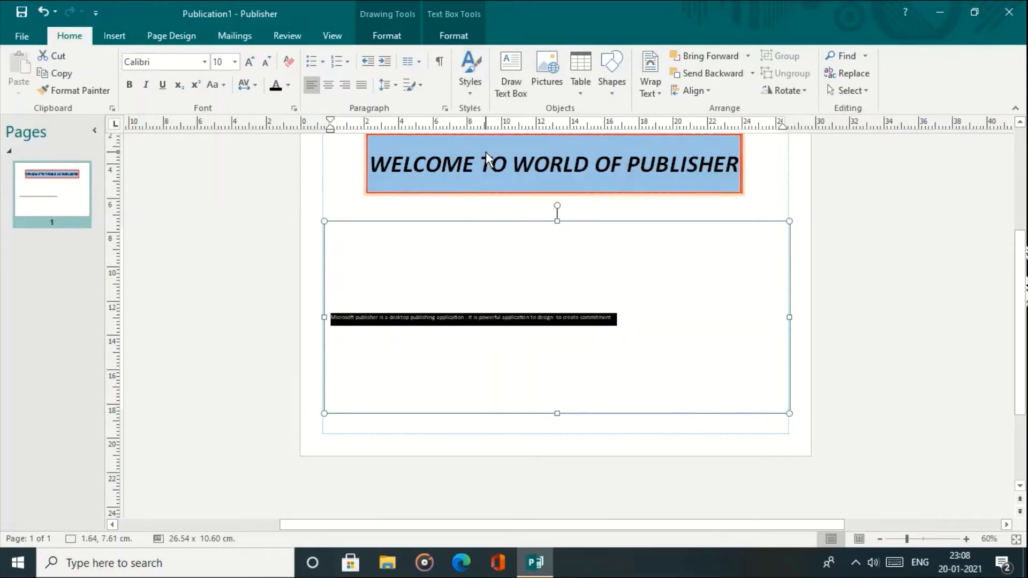
# - Enlarge the paragraph text to font size 16 and deselect its text box
pyautogui.click(249, 62)
pyautogui.click(249, 62)
pyautogui.click(250, 62)
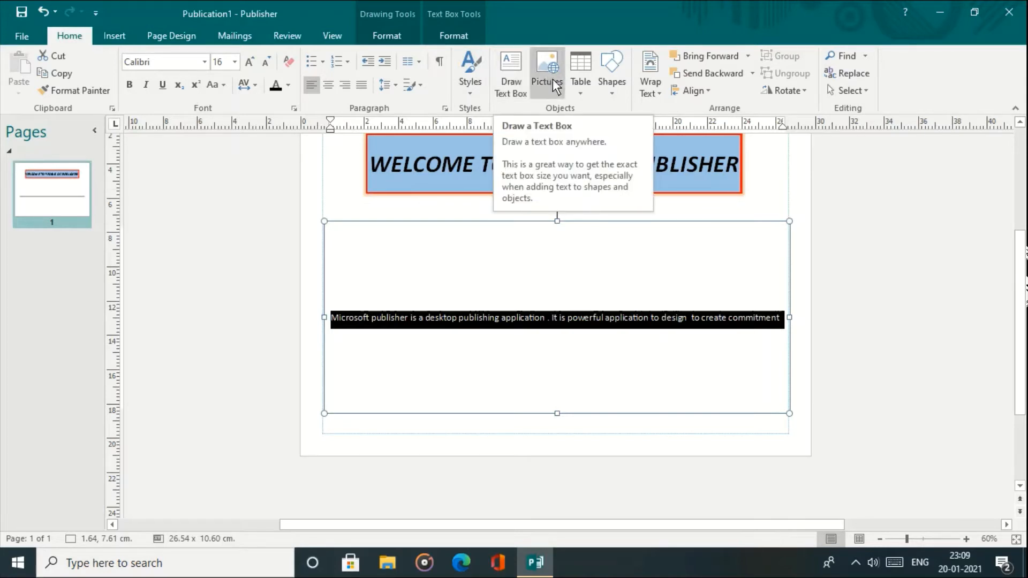
pyautogui.click(536, 203)
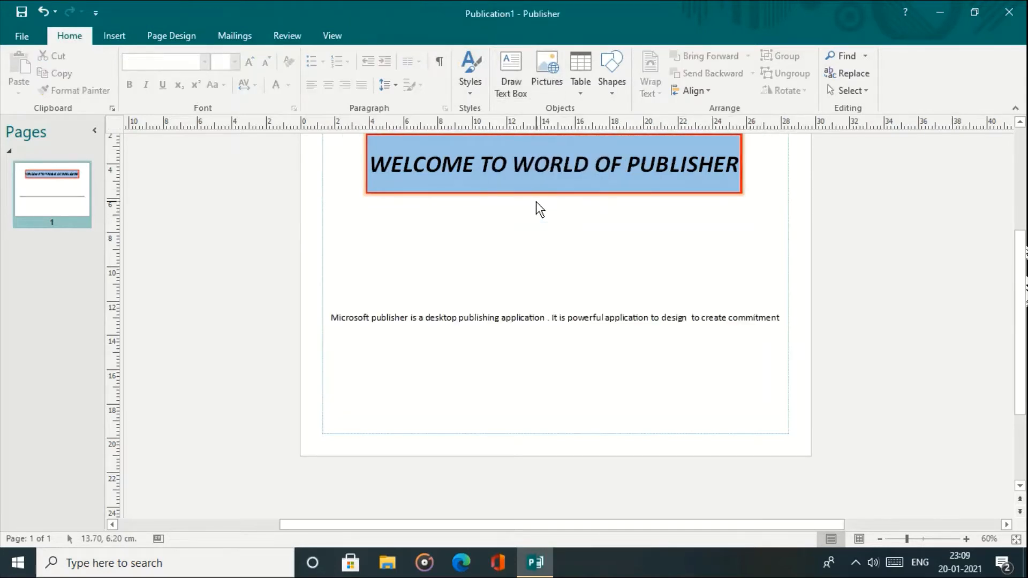
# - Insert the picture abc from the Pictures folder onto the page
pyautogui.click(549, 85)
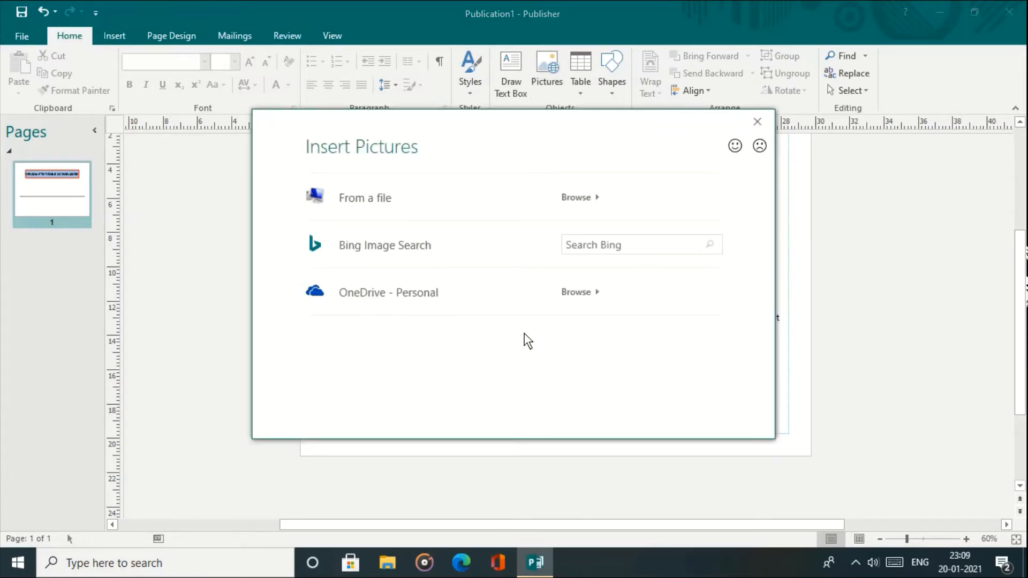
pyautogui.click(579, 207)
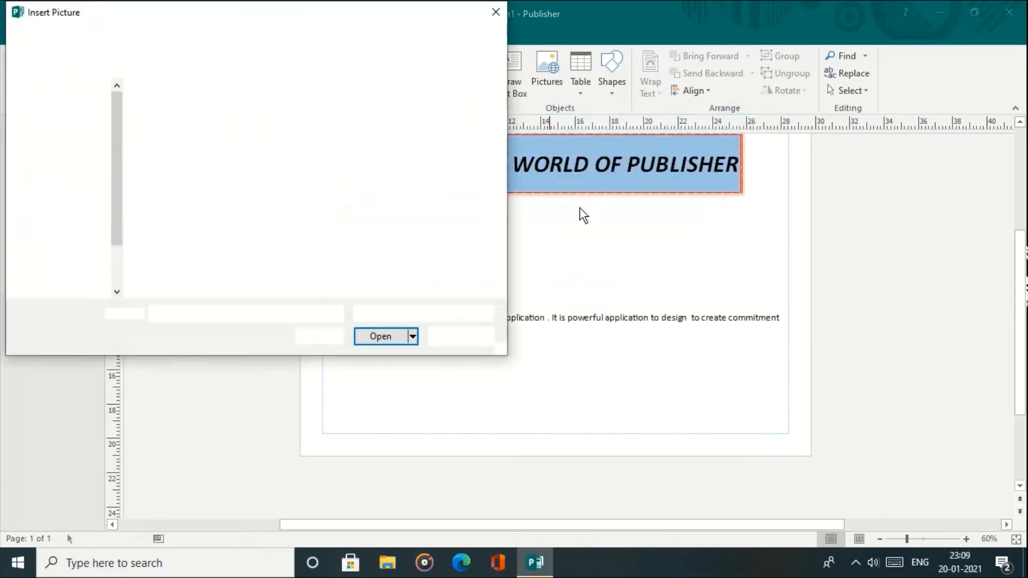
pyautogui.click(160, 226)
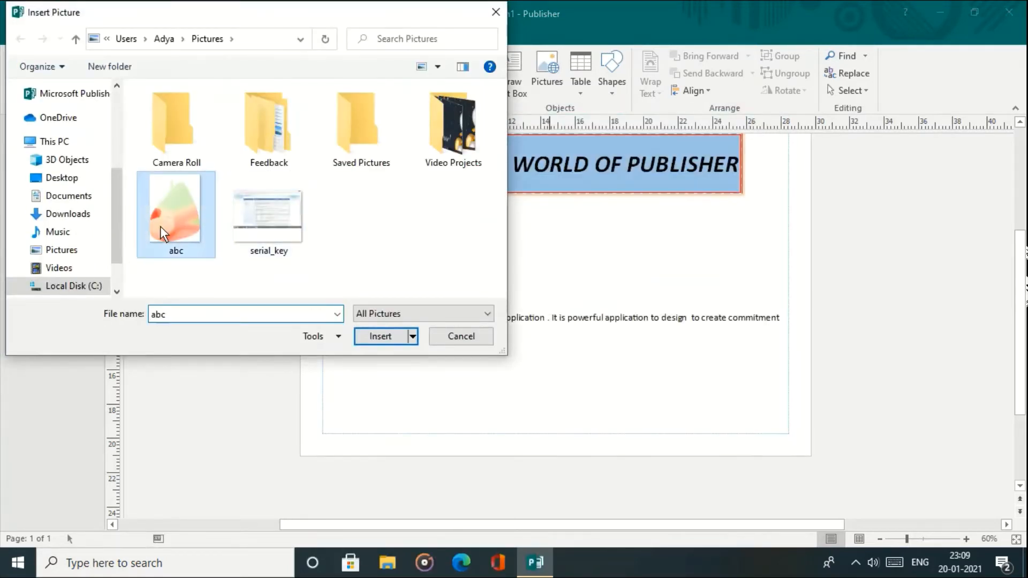
pyautogui.click(375, 338)
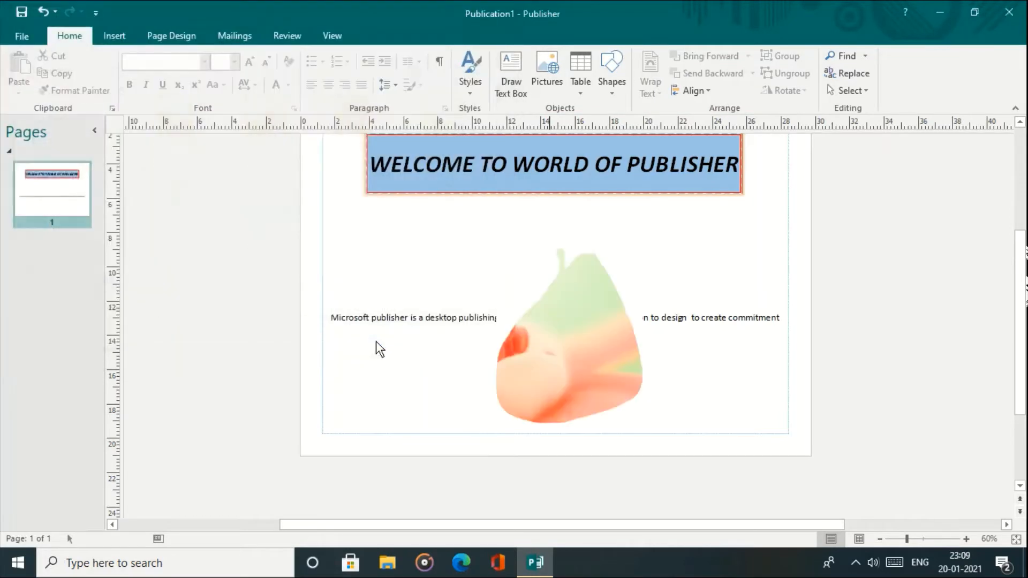
# - Give the inserted picture a thick grey frame style and a much brighter correction preset, and activate Crop
pyautogui.click(547, 345)
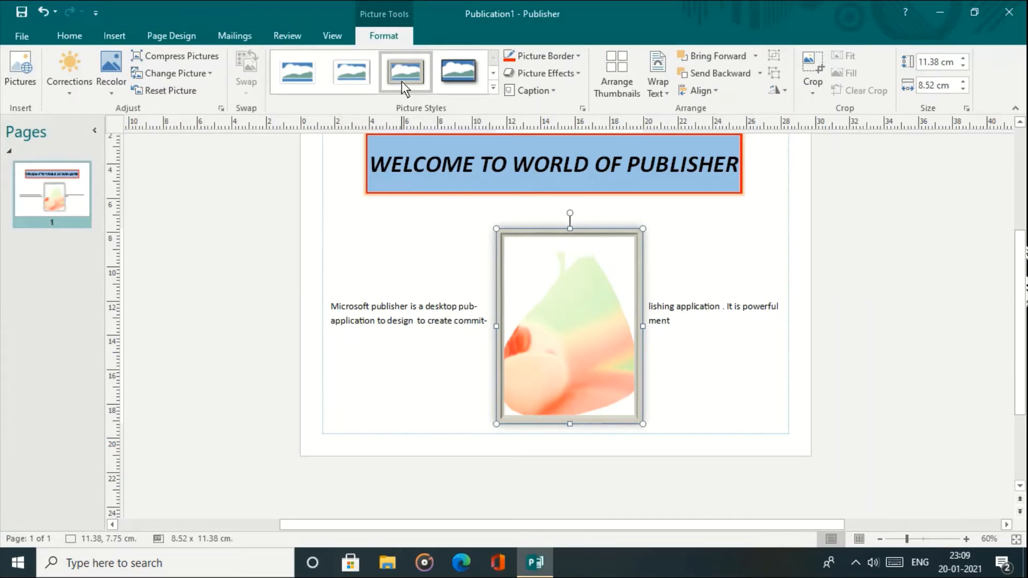
pyautogui.click(68, 72)
pyautogui.click(193, 278)
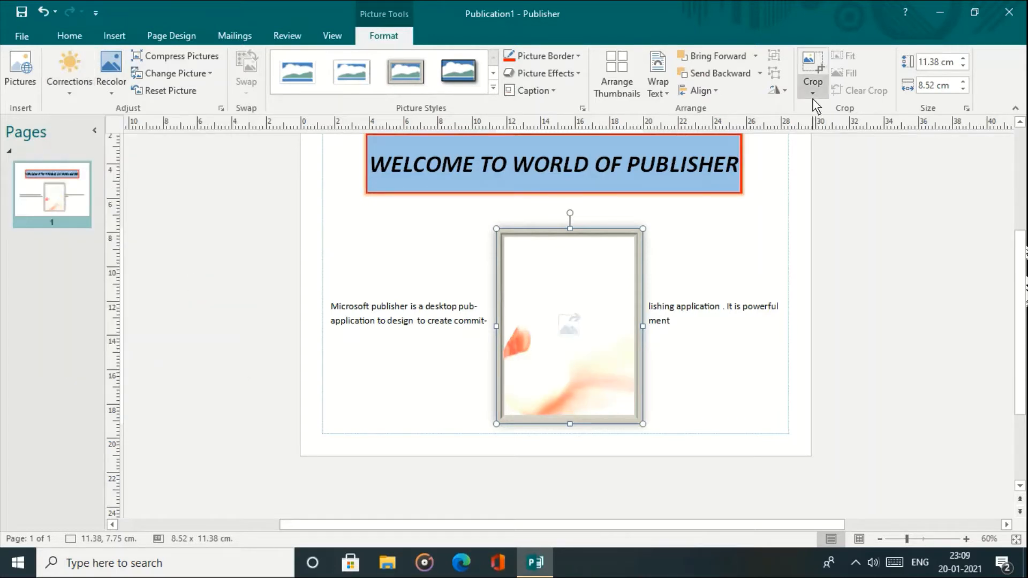
pyautogui.click(812, 70)
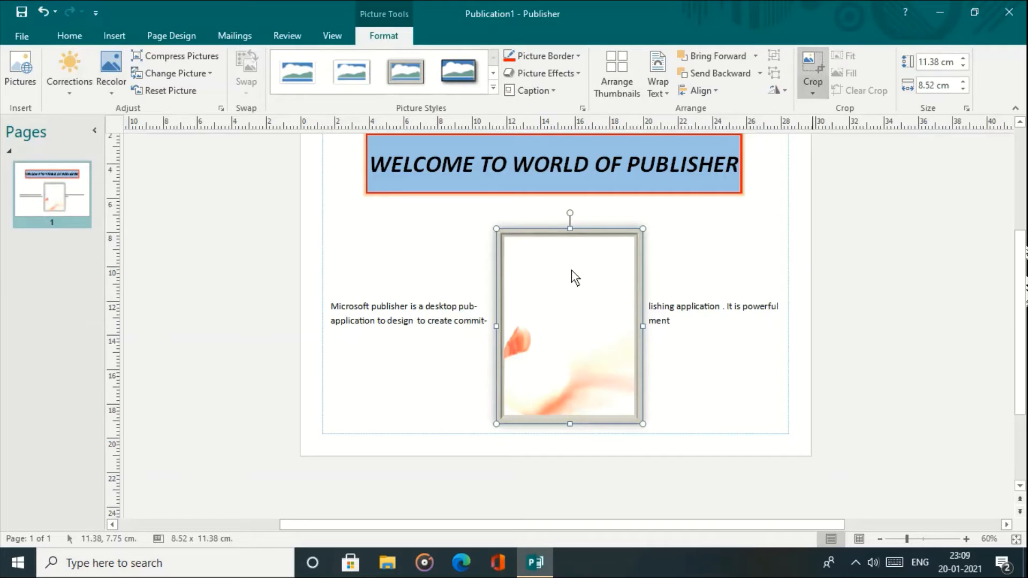
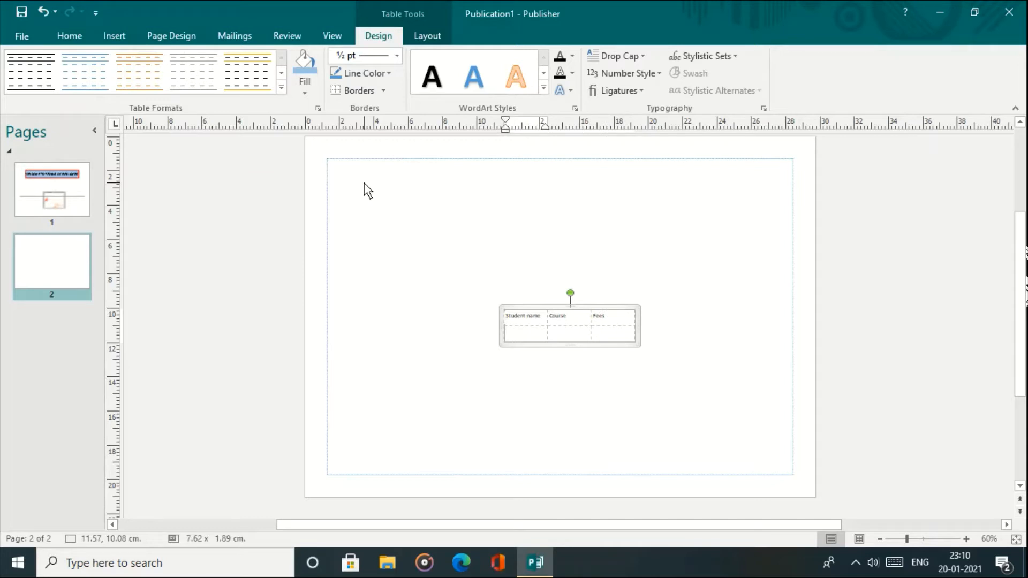
# - Fill the table's second row with Abc as student name, Dca as course and 6000 as fees
pyautogui.write('abc')
pyautogui.press('Tab')
pyautogui.write('dd')
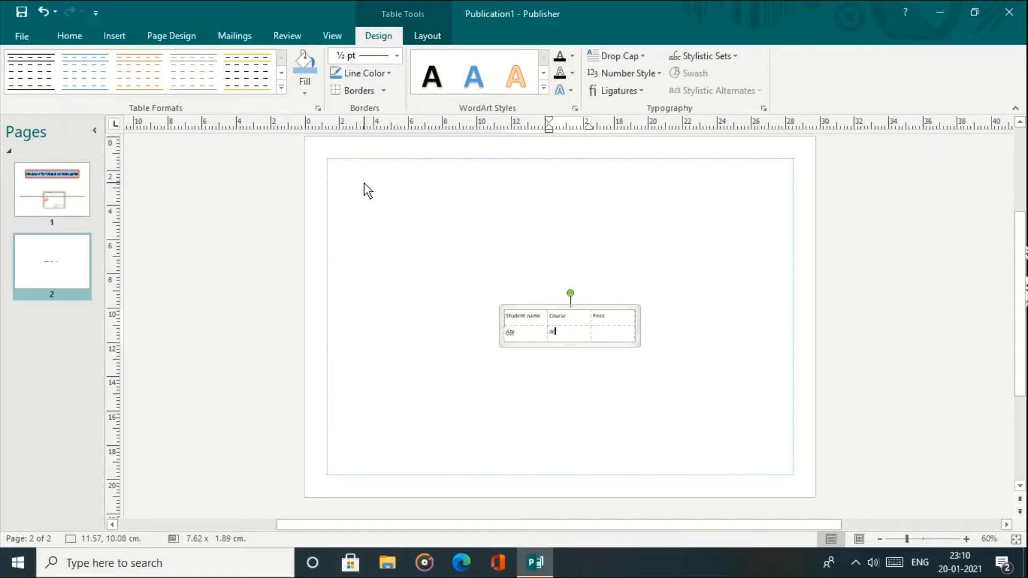
pyautogui.write('d')
pyautogui.press('Tab')
pyautogui.write('6000')
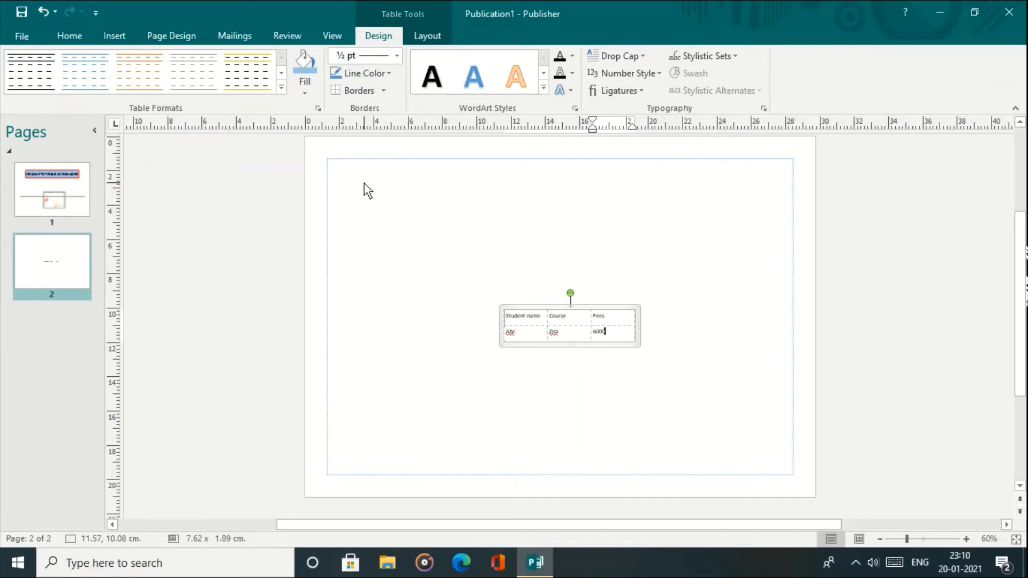
# - Add a third table row containing Def as student name, Dtp as course and 5500 as fees
pyautogui.press('Tab')
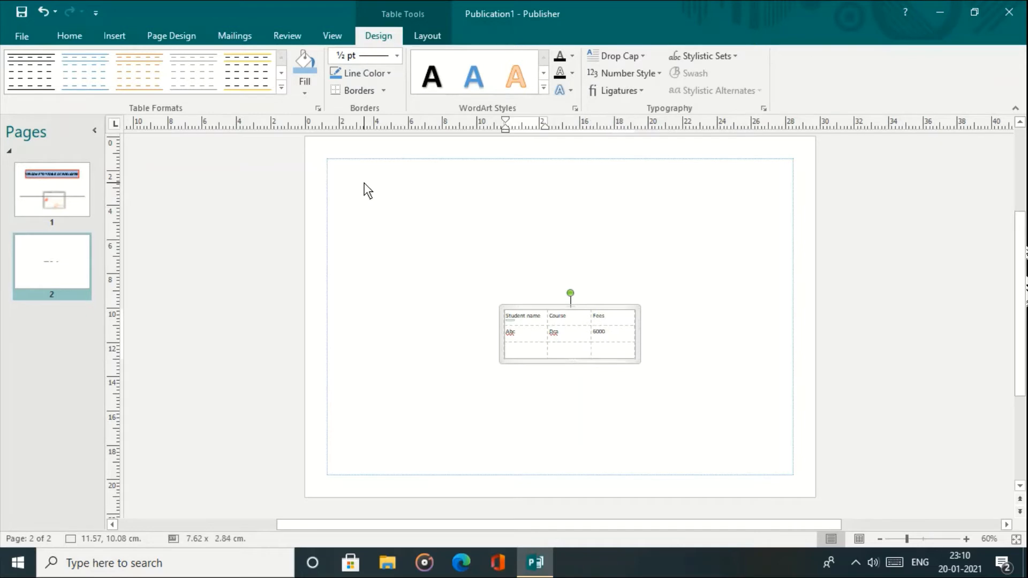
pyautogui.write('Def')
pyautogui.press('Tab')
pyautogui.write('ggg')
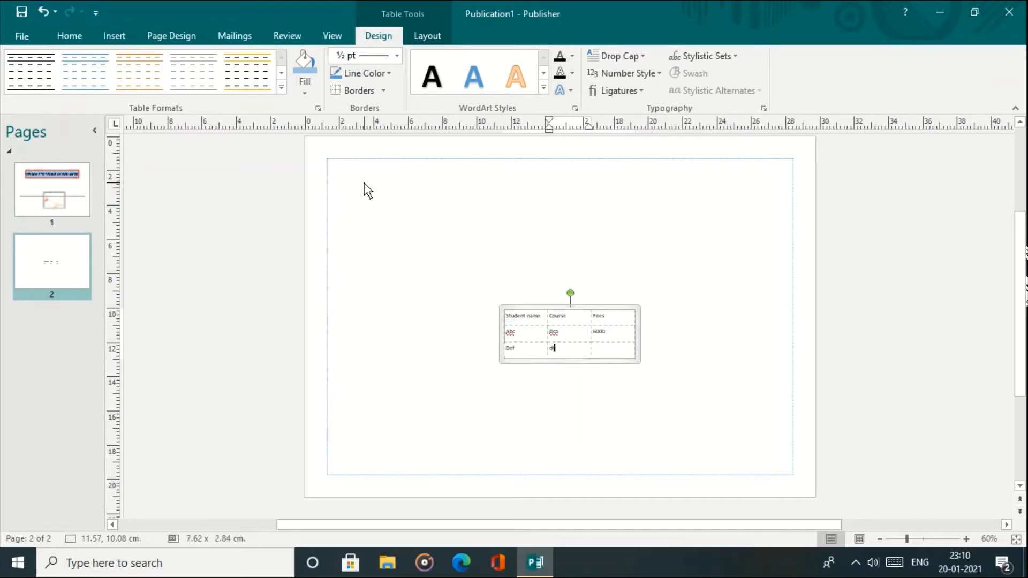
pyautogui.press('Tab')
pyautogui.write('5500')
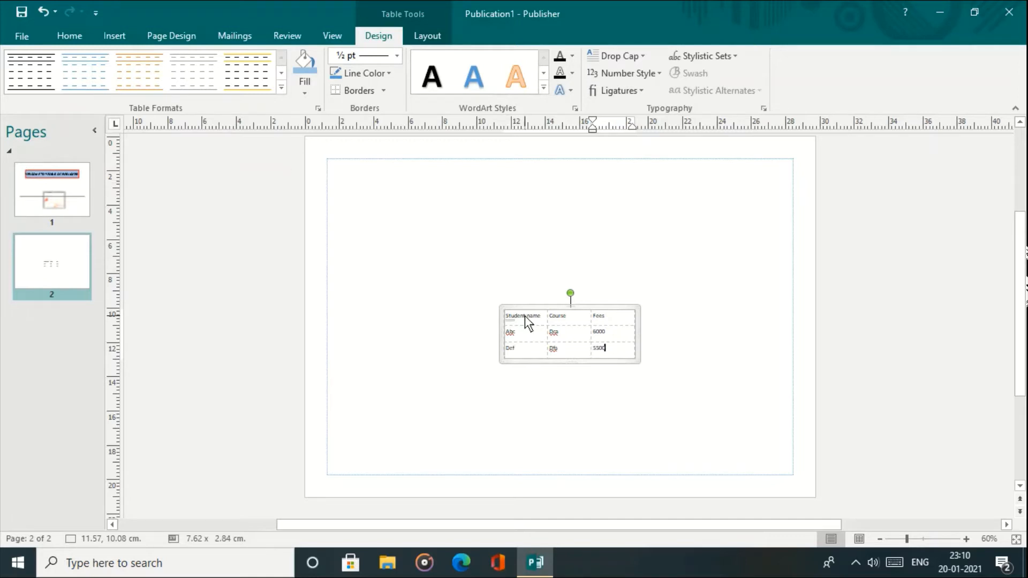
# - Select the table and apply the first table format, with black lines and a bold header row
pyautogui.click(511, 309)
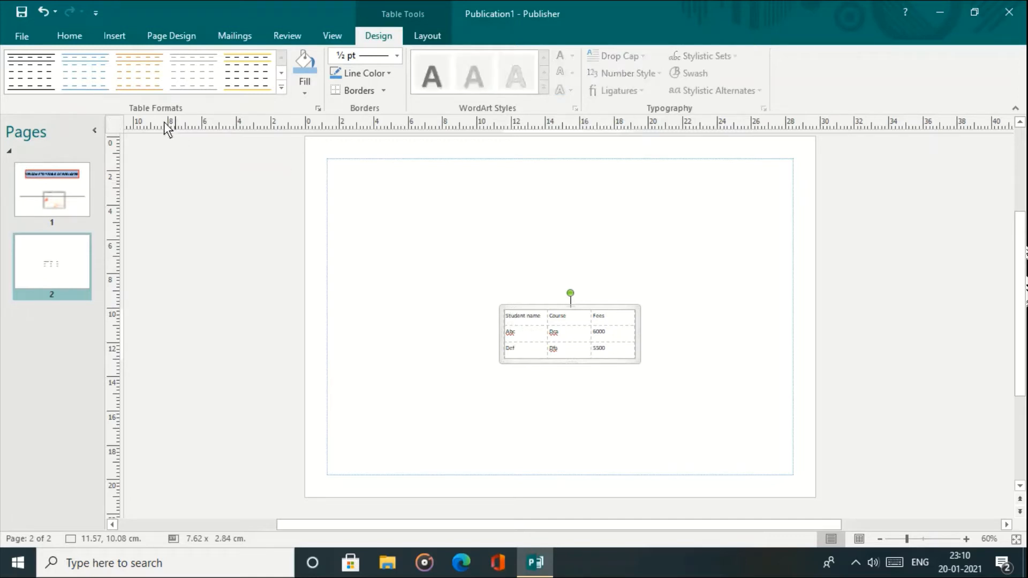
pyautogui.click(67, 63)
pyautogui.click(35, 70)
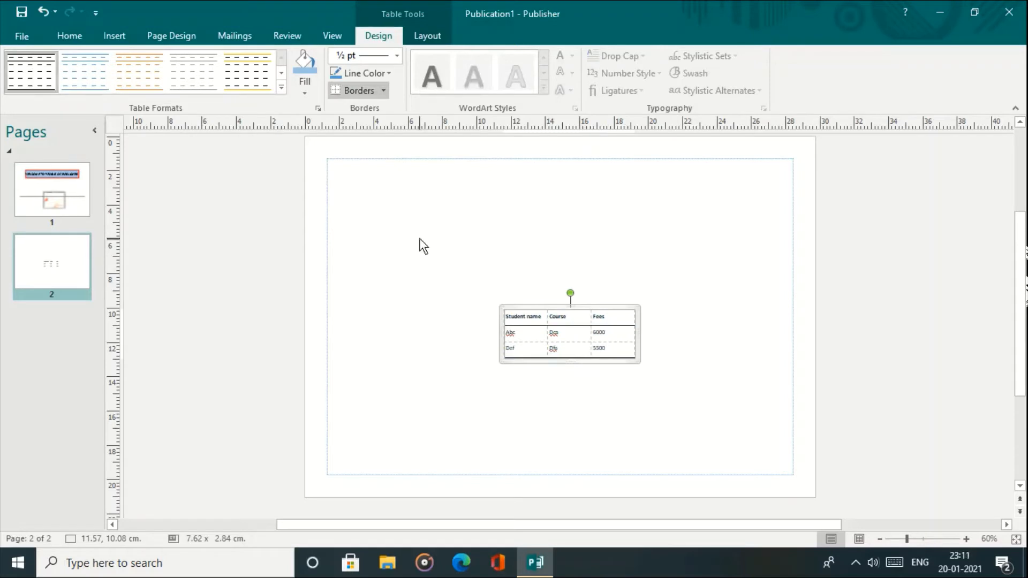
# - Heighten the header row, making the table about 3.84 cm high, and move the table up to about 10.34, 3.77 cm on the page
pyautogui.click(570, 303)
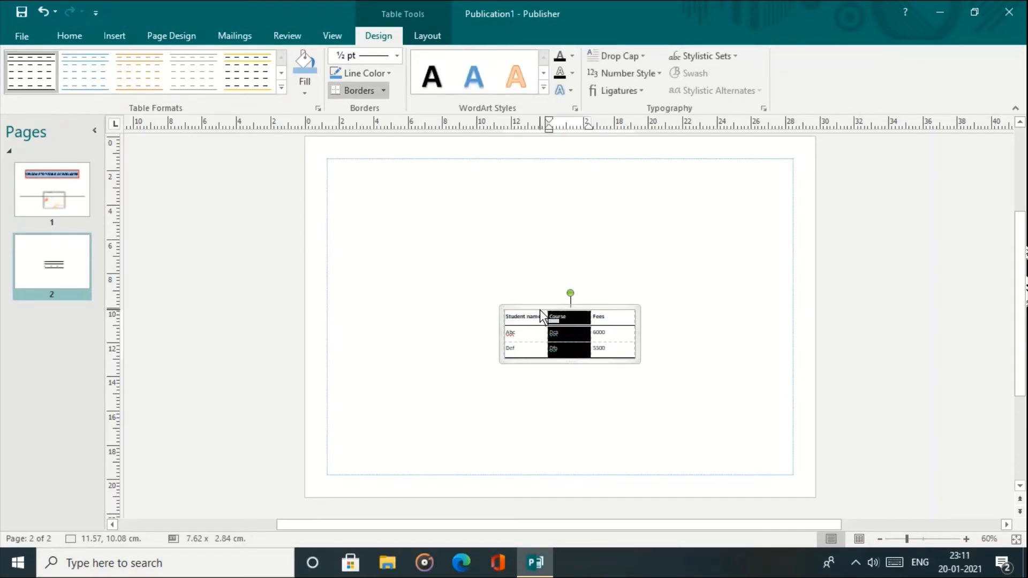
pyautogui.moveTo(539, 309); pyautogui.dragTo(537, 262)
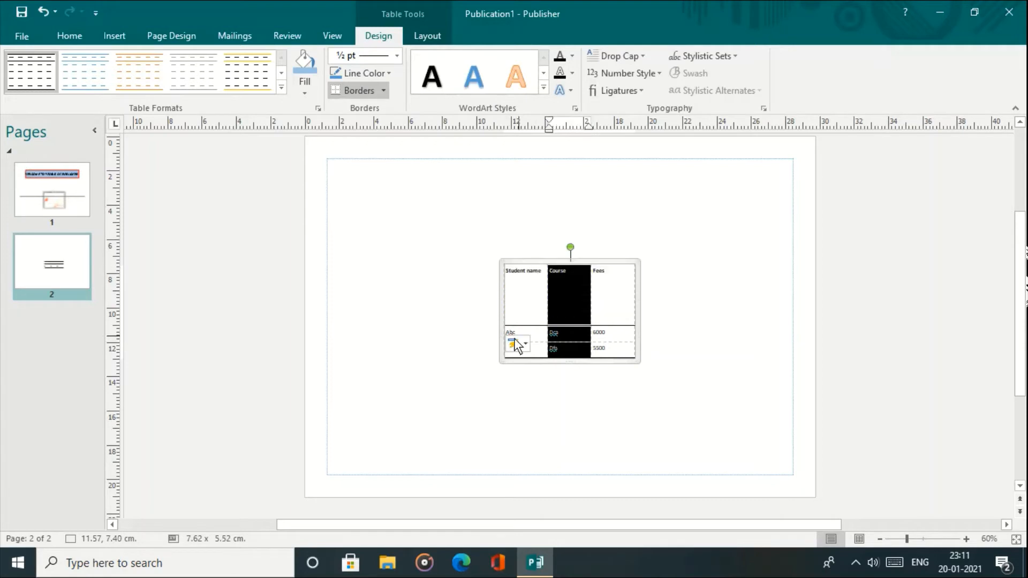
pyautogui.moveTo(505, 324); pyautogui.dragTo(504, 296)
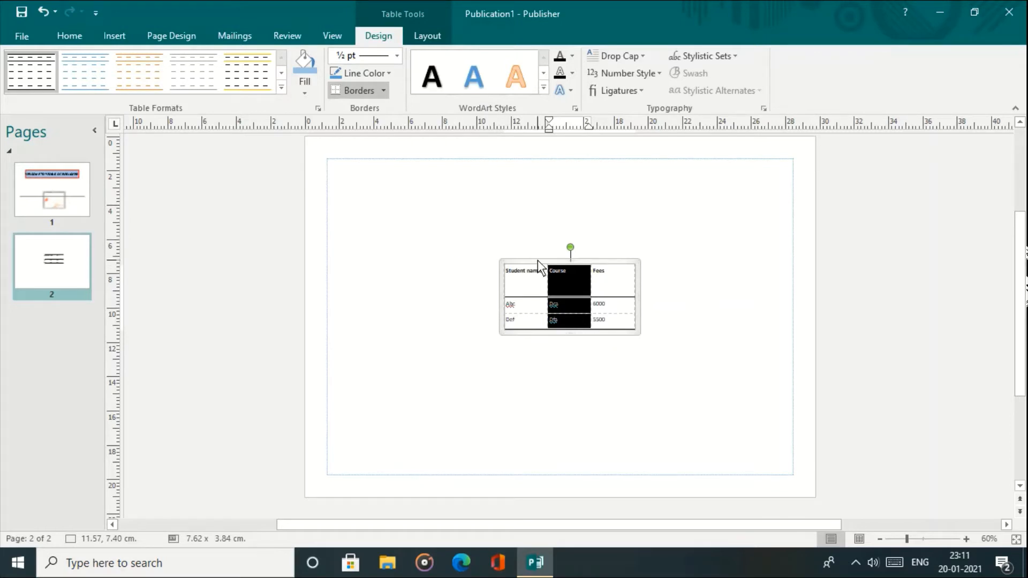
pyautogui.moveTo(538, 261); pyautogui.dragTo(516, 199)
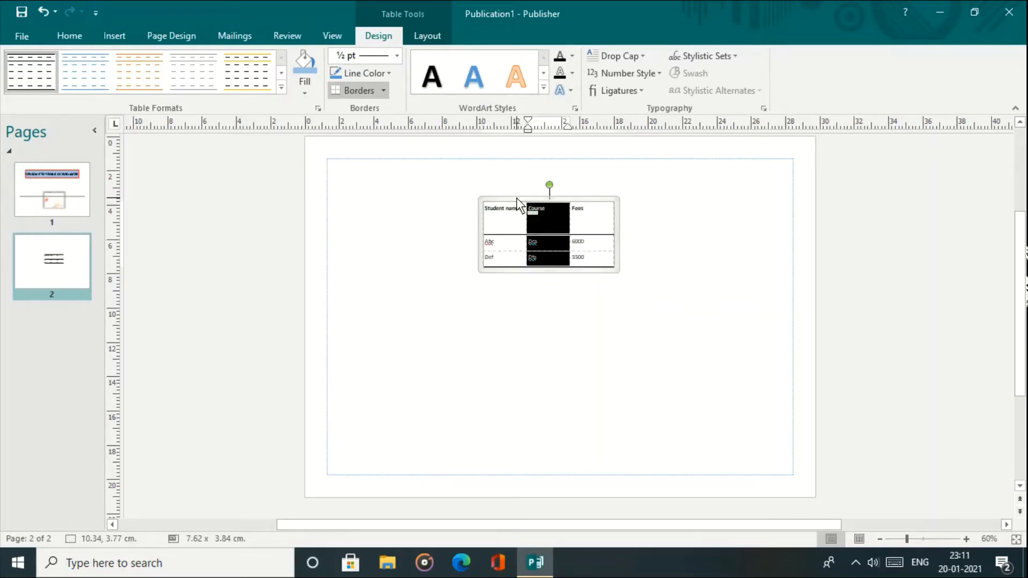
pyautogui.click(553, 366)
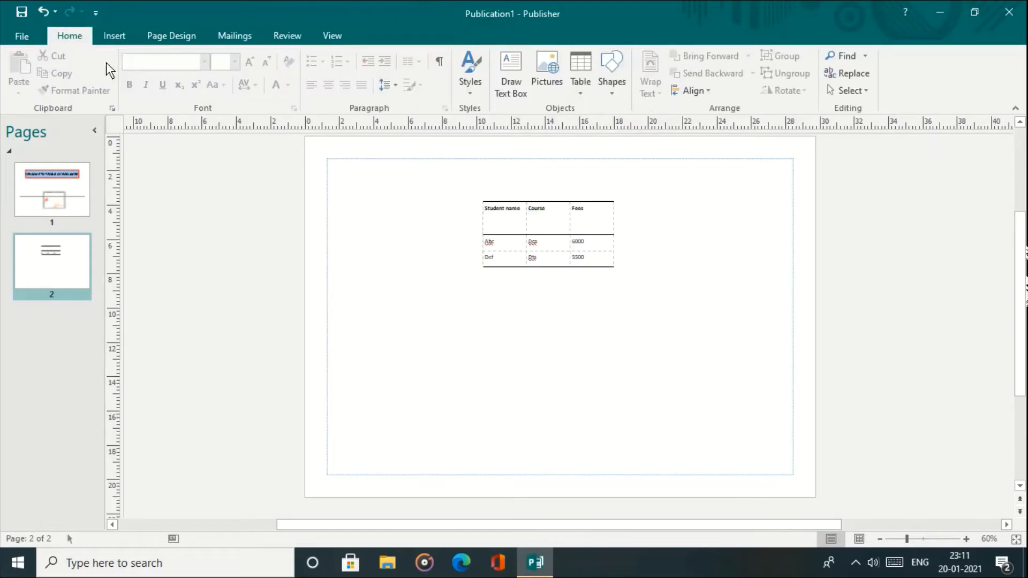
# - Draw a four-way arrow callout block shape about 5.65 cm wide and 5.78 cm high below the table
pyautogui.click(612, 93)
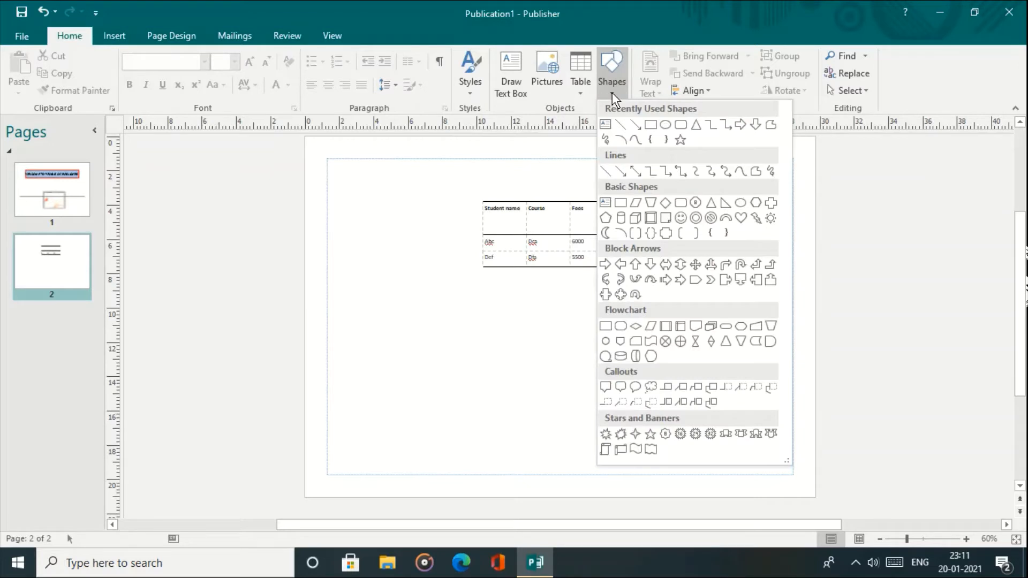
pyautogui.click(621, 294)
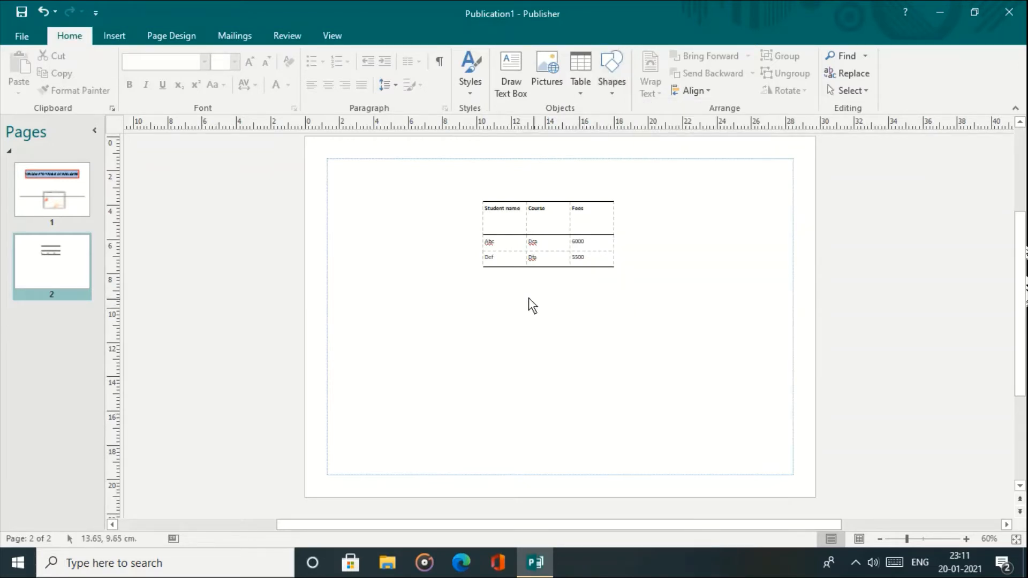
pyautogui.moveTo(515, 293); pyautogui.dragTo(612, 393)
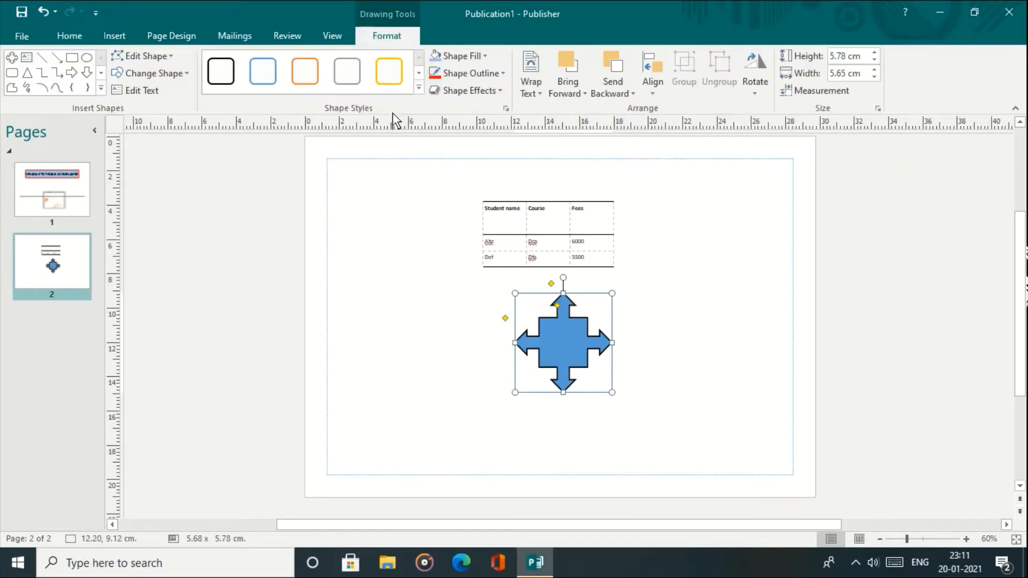
# - Fill the four-way arrow callout shape with the basics picture from the Desktop folder
pyautogui.click(479, 59)
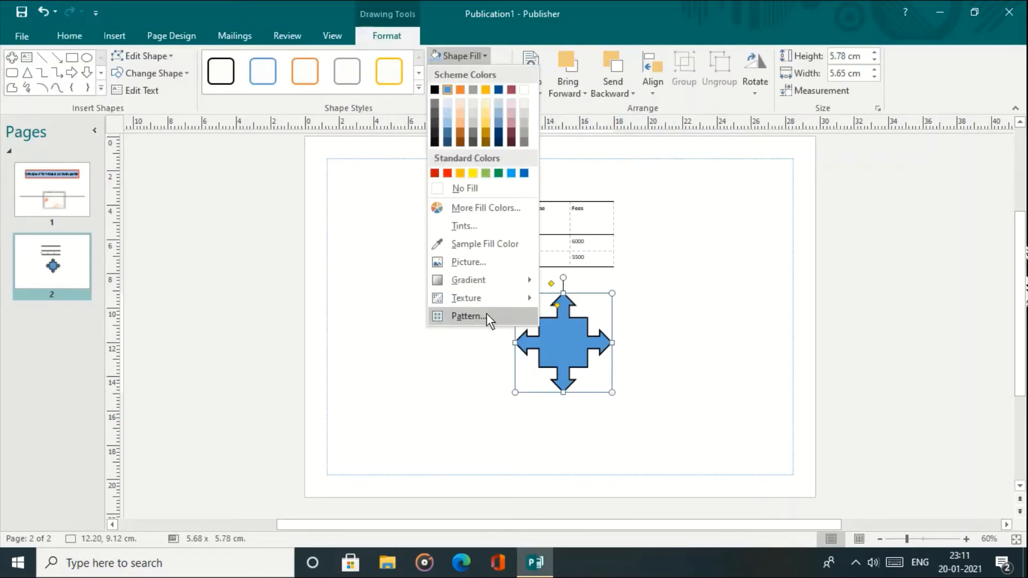
pyautogui.click(479, 262)
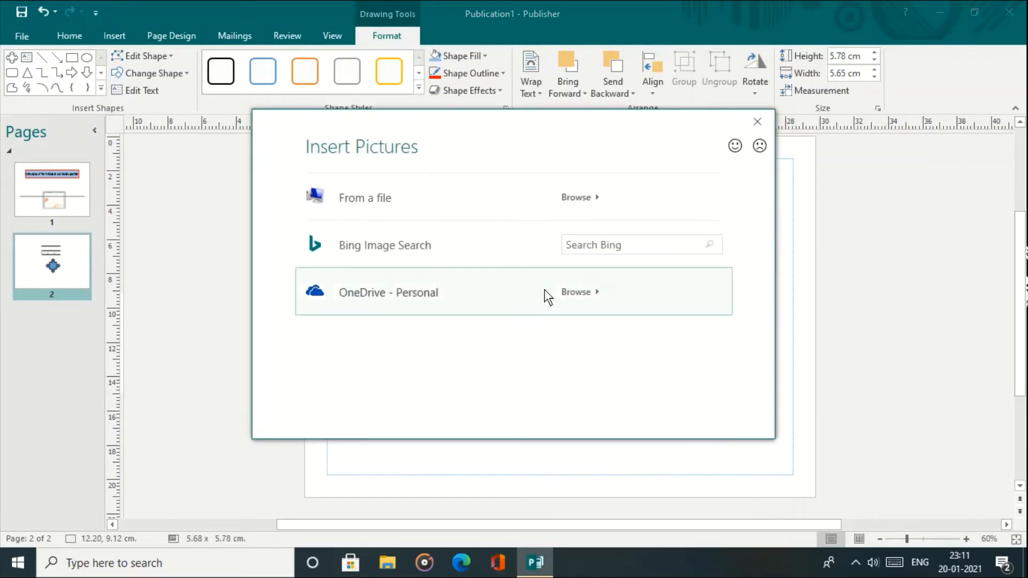
pyautogui.click(559, 198)
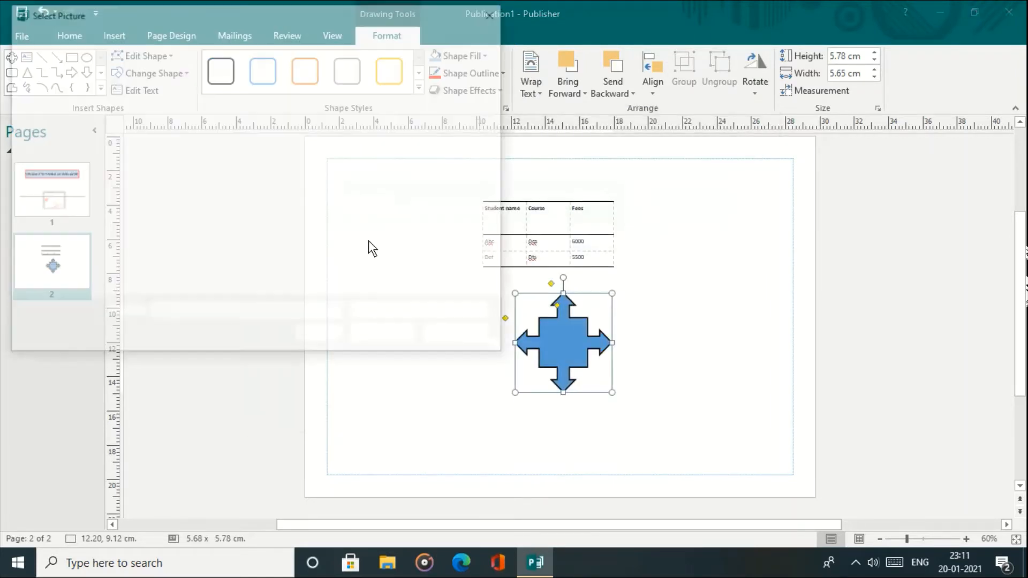
pyautogui.click(428, 163)
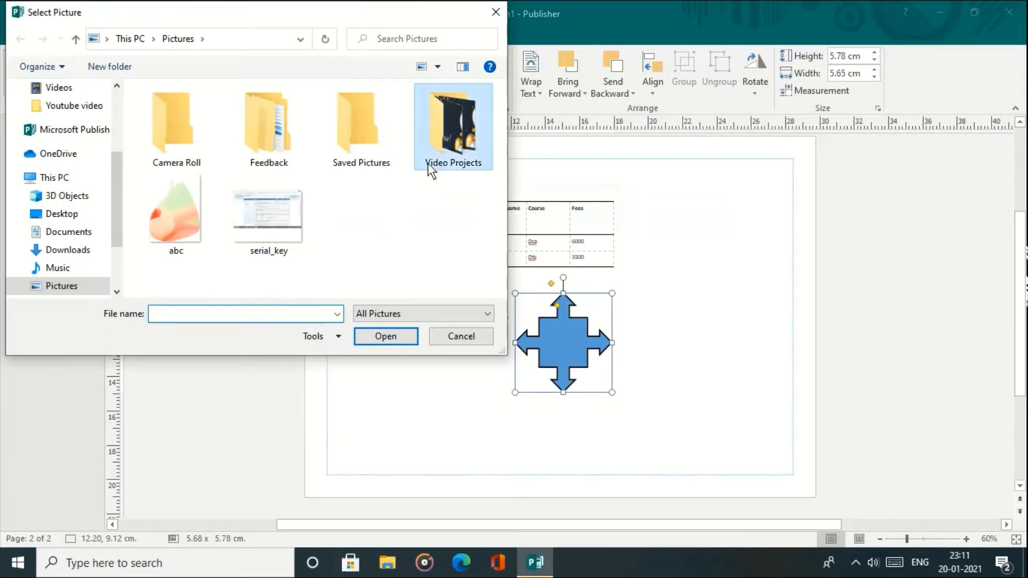
pyautogui.doubleClick(367, 148)
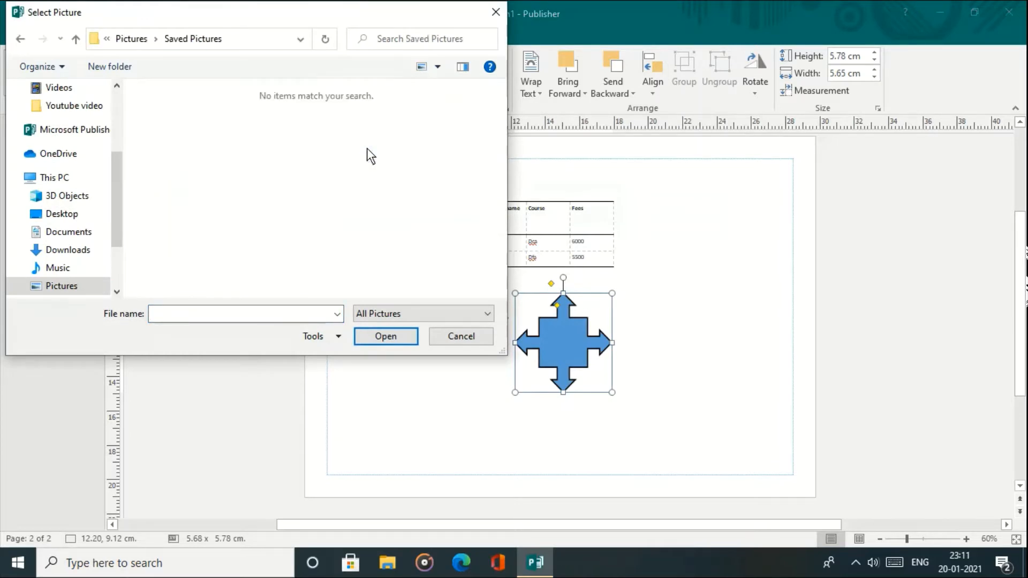
pyautogui.click(70, 213)
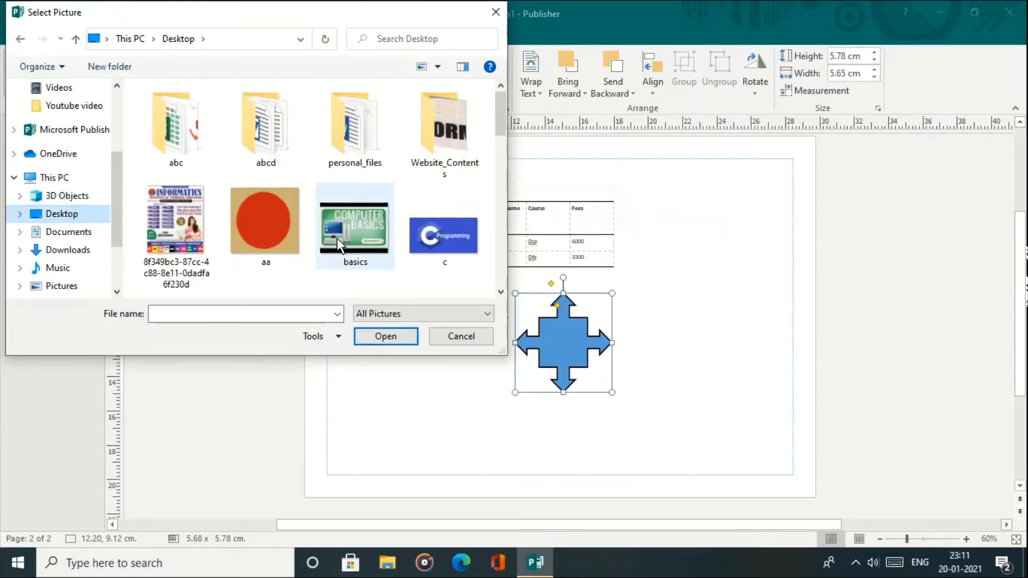
pyautogui.doubleClick(336, 238)
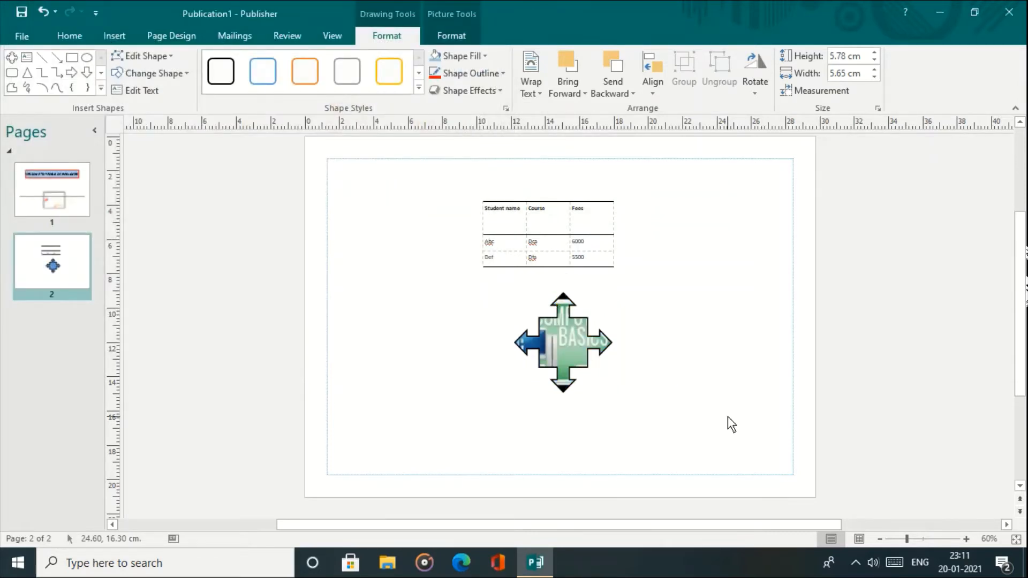
pyautogui.click(730, 424)
pyautogui.click(567, 347)
pyautogui.click(455, 351)
# - Insert catalog pages with a catalog merge area after page 2
pyautogui.click(110, 38)
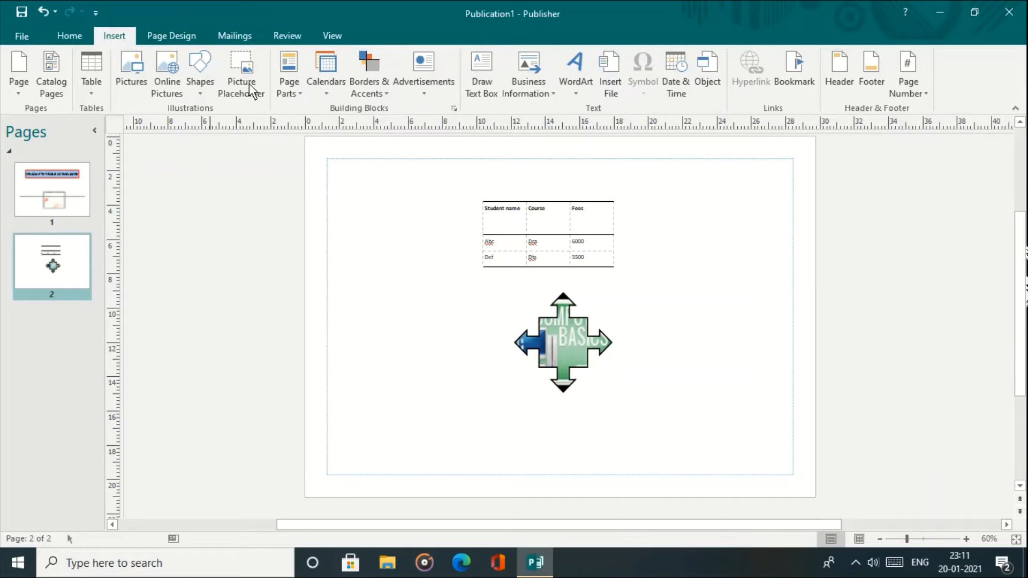
pyautogui.click(75, 33)
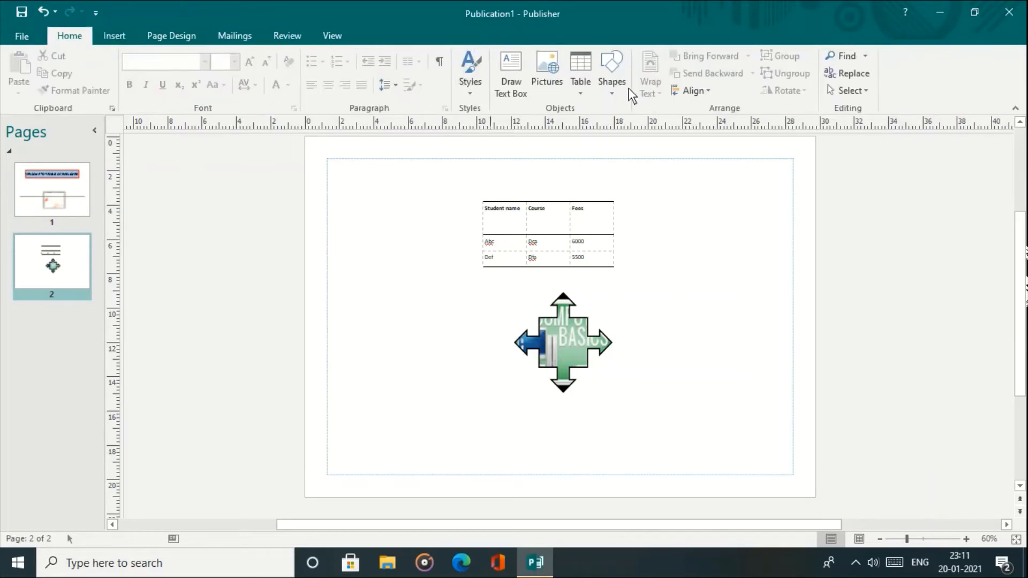
pyautogui.click(124, 37)
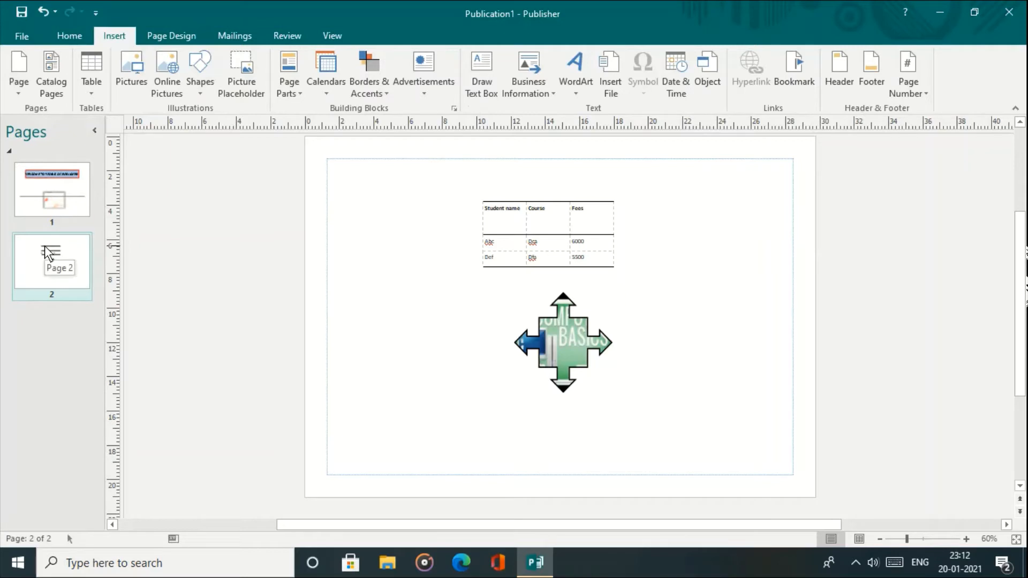
pyautogui.click(51, 75)
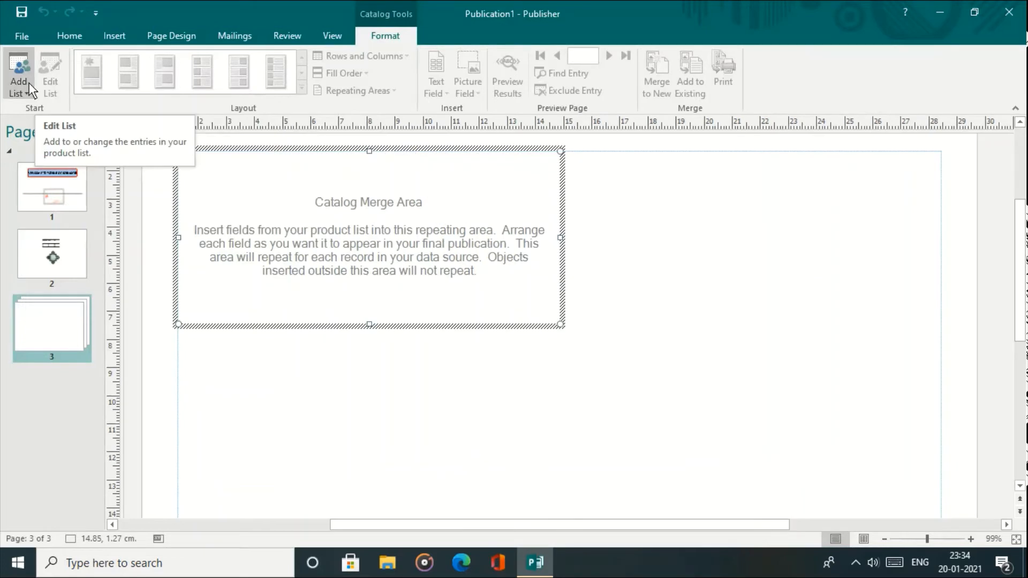
# - Start a new product list for the catalog and reorder its columns so the ID field comes first
pyautogui.click(29, 82)
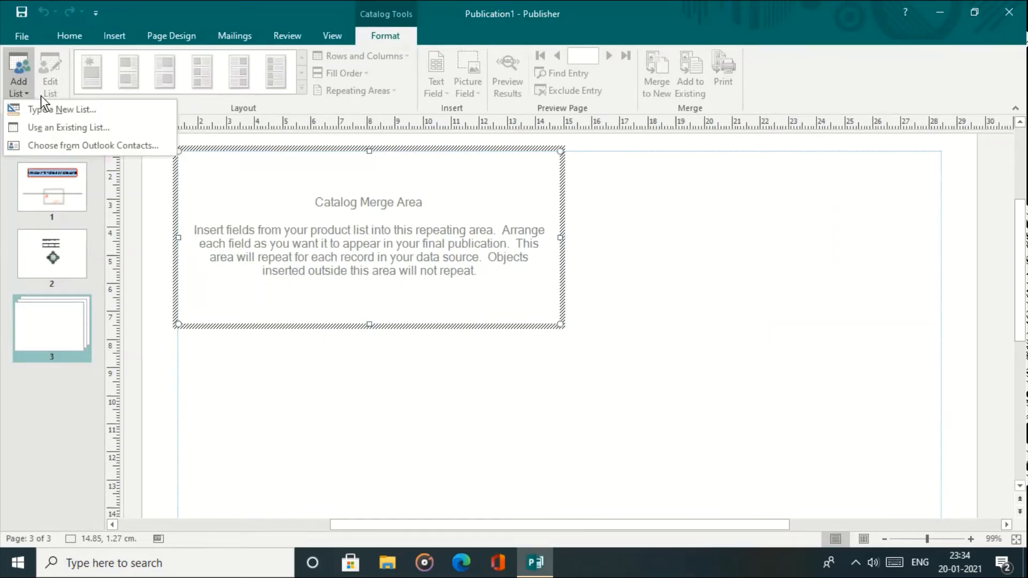
pyautogui.click(32, 106)
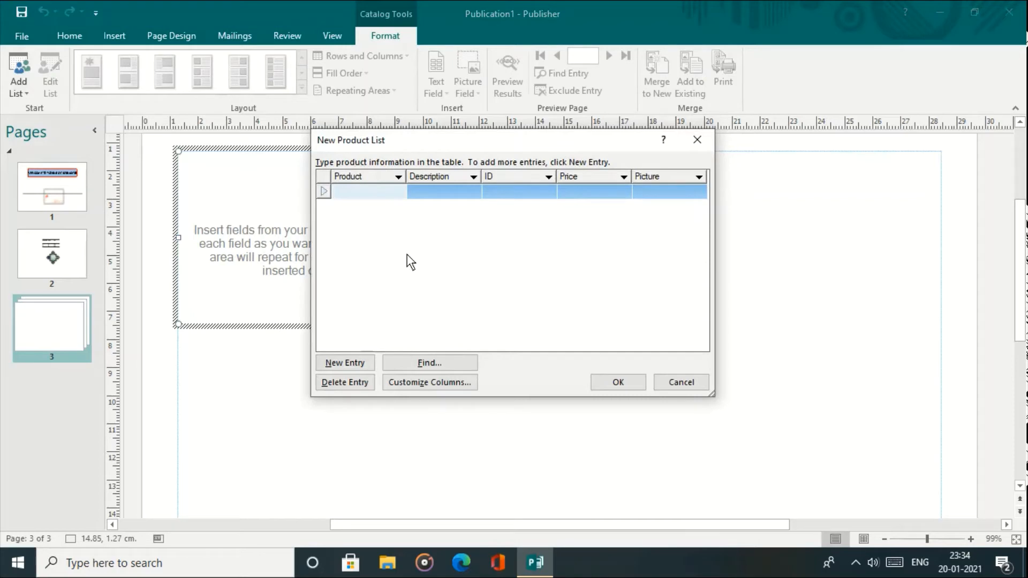
pyautogui.click(429, 383)
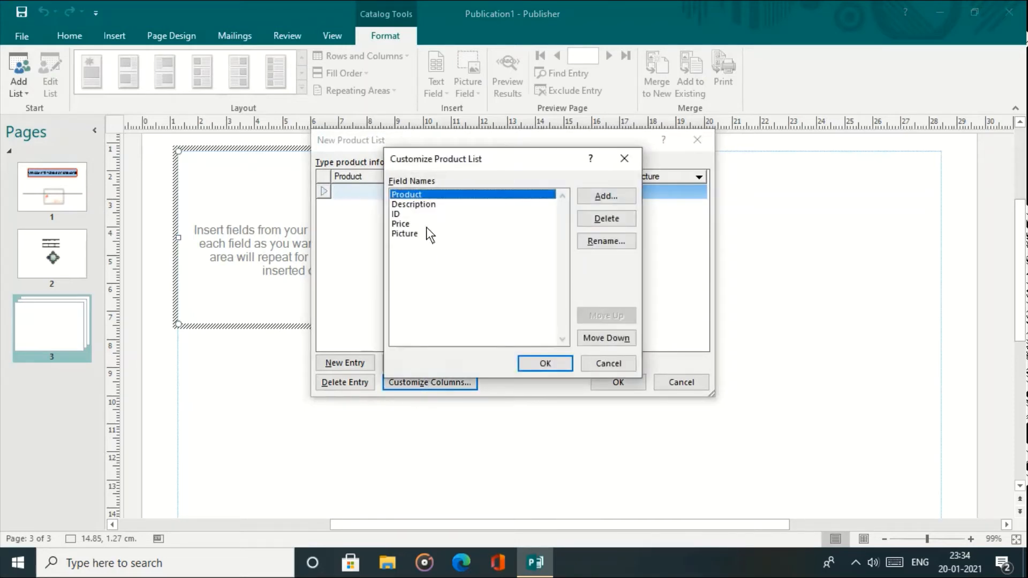
pyautogui.click(404, 215)
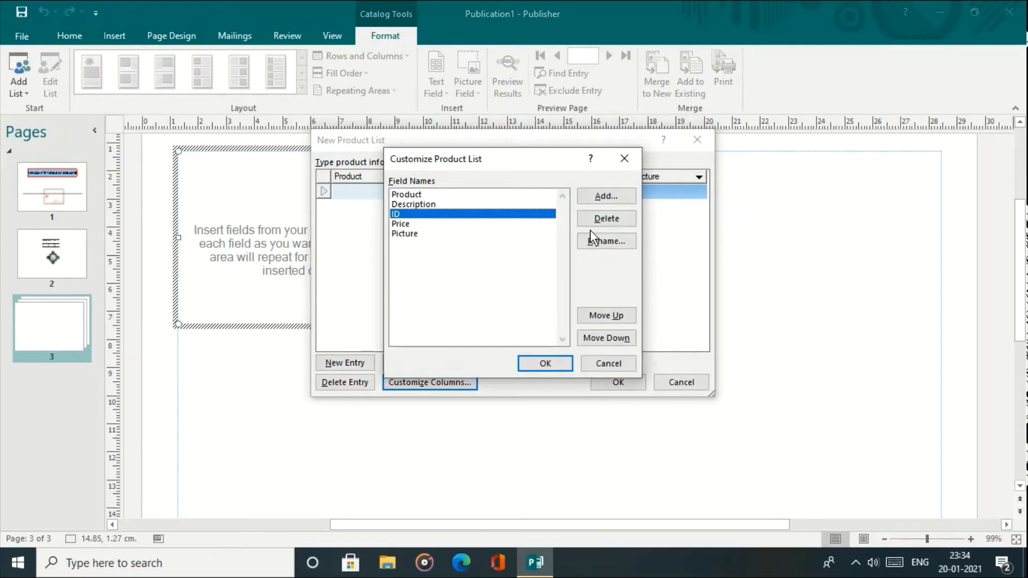
pyautogui.click(602, 315)
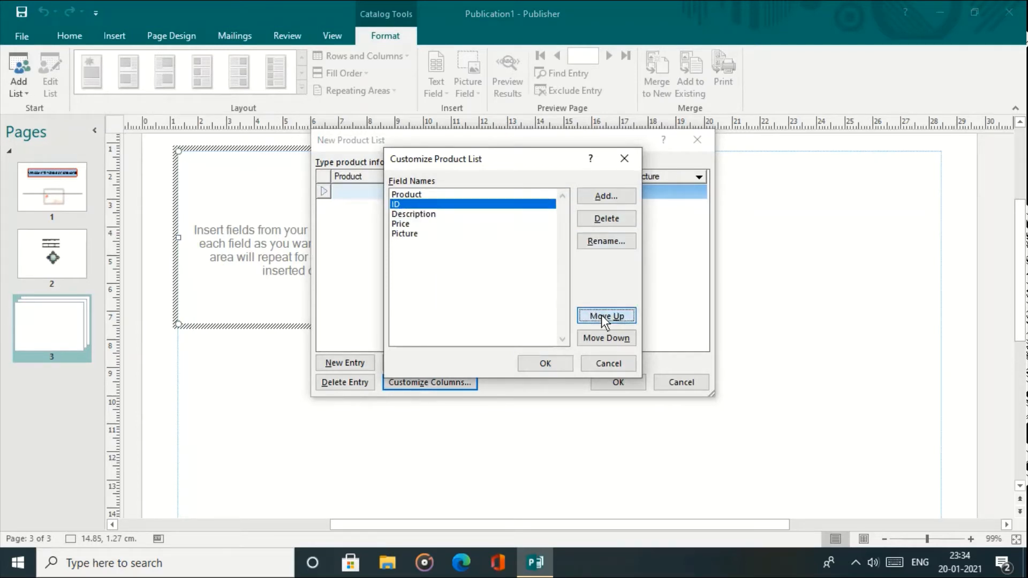
pyautogui.click(601, 315)
# - Delete the Description field from the product list and accept the customized columns
pyautogui.click(422, 214)
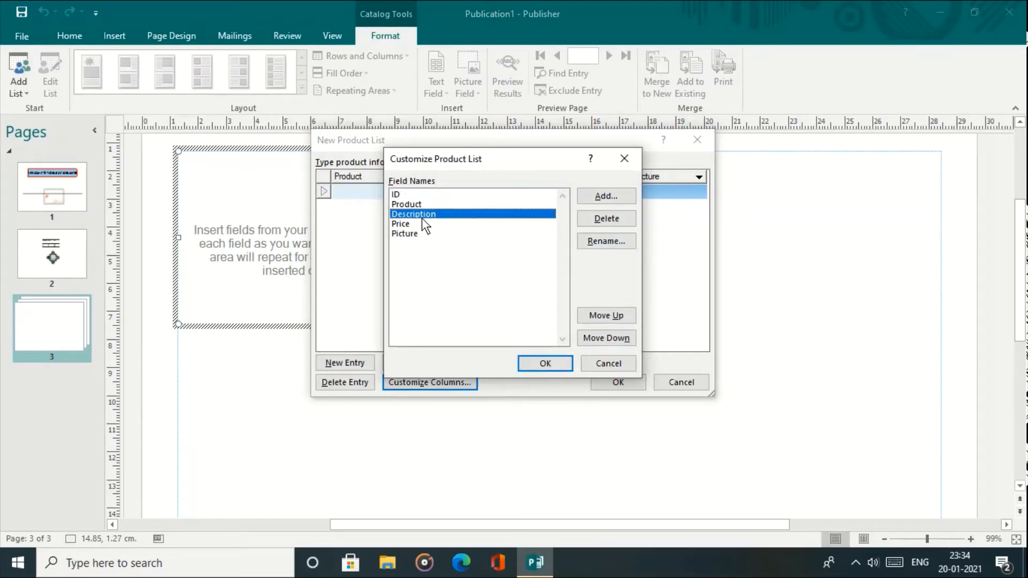
pyautogui.click(601, 218)
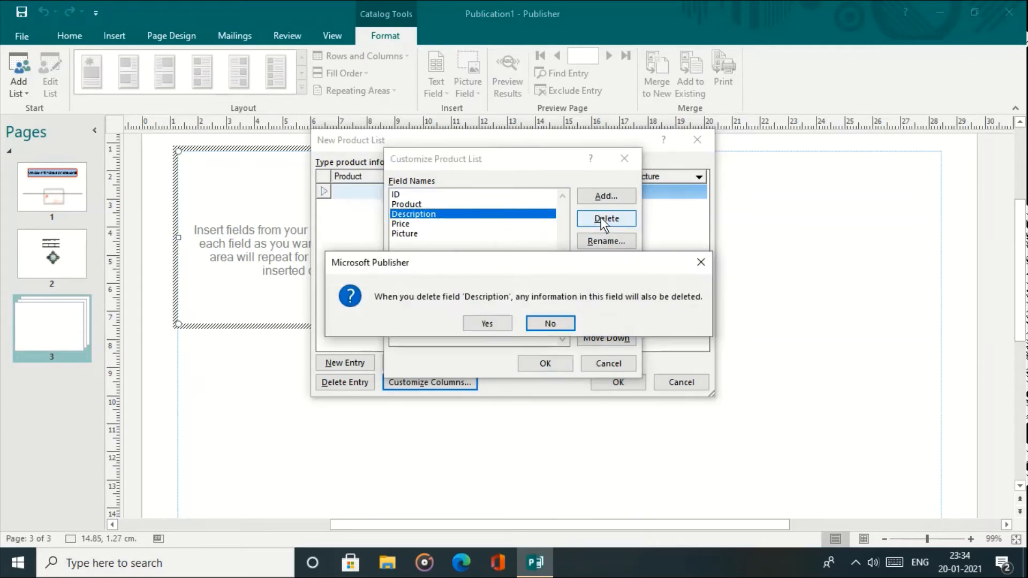
pyautogui.click(500, 322)
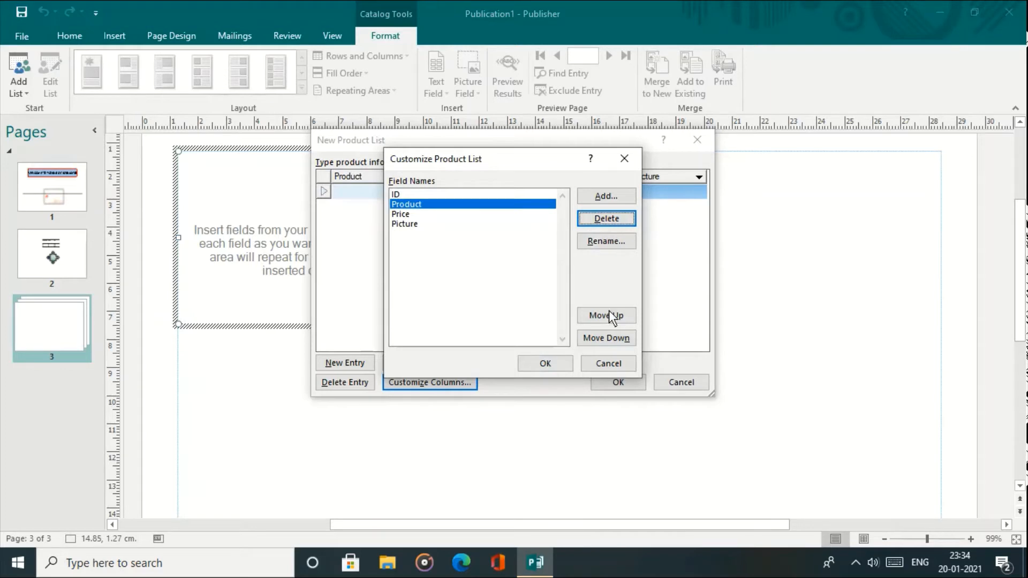
pyautogui.click(566, 360)
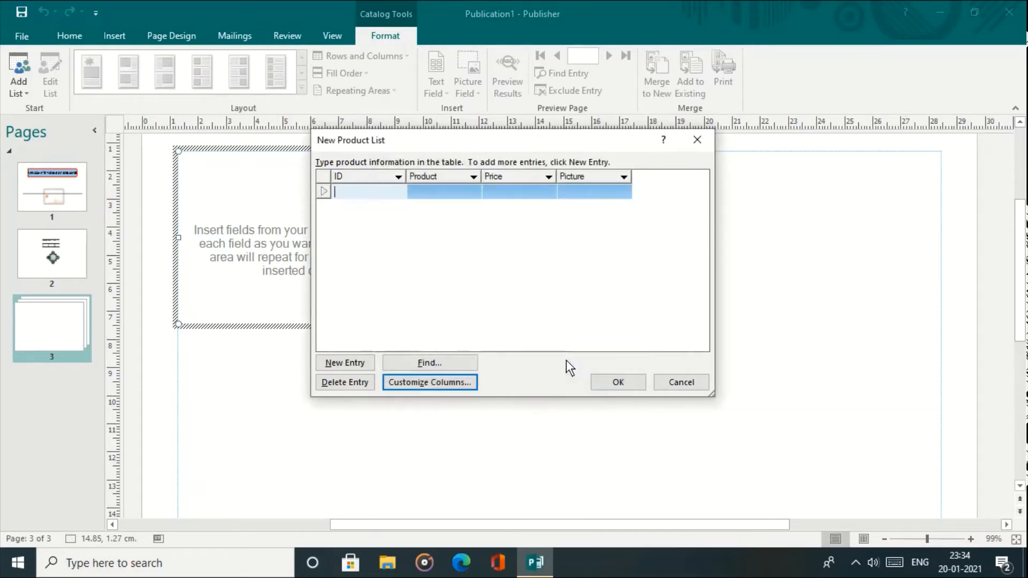
# - Fill the first product entry with ID 0001, product Monitor, price 2000 and picture monitor.jpg
pyautogui.write('0001')
pyautogui.press('Tab')
pyautogui.write('Monit')
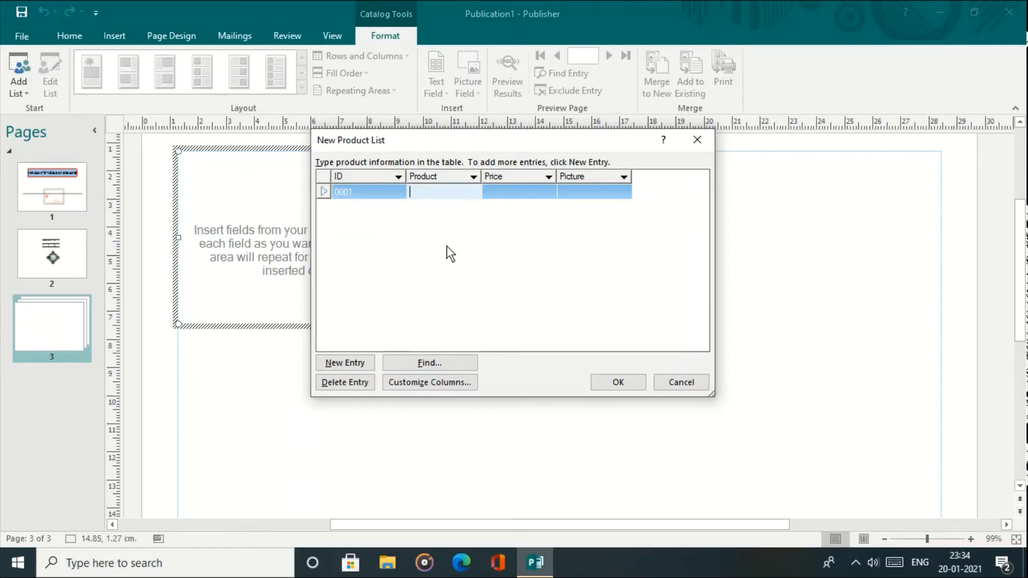
pyautogui.write('or')
pyautogui.press('Tab')
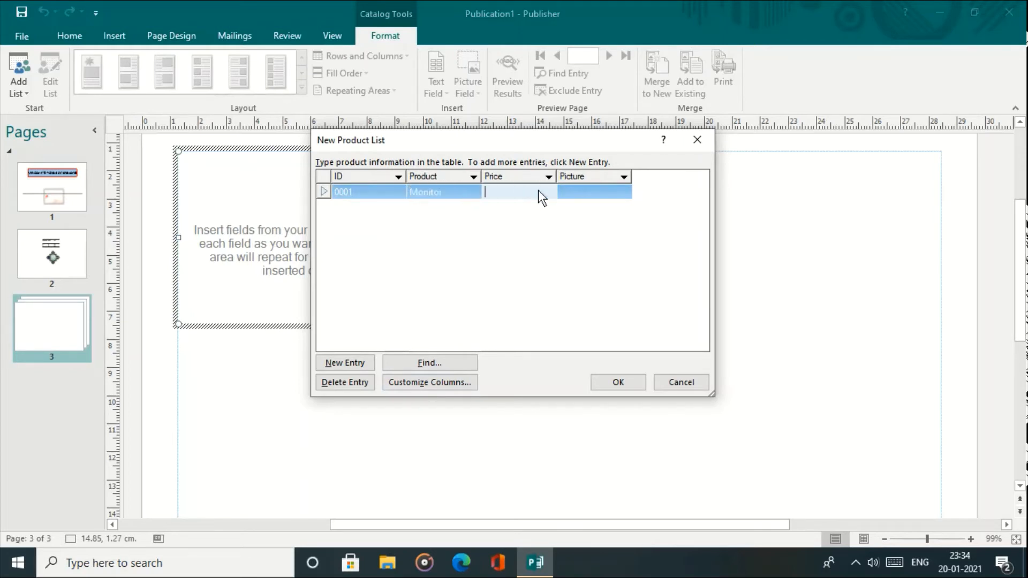
pyautogui.write('2000')
pyautogui.press('Tab')
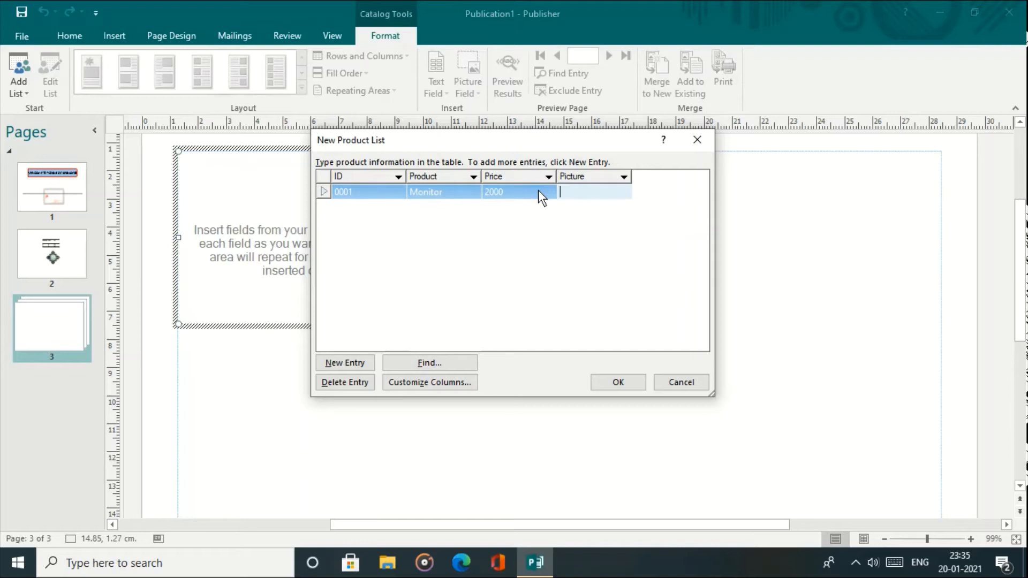
pyautogui.write('monitor.jpg')
pyautogui.press('Tab')
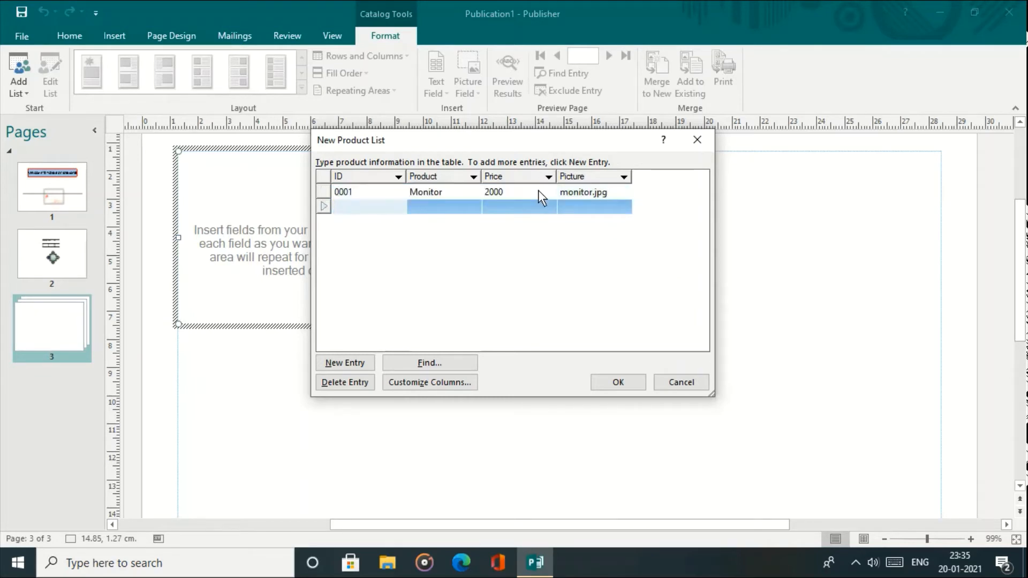
# - Add a second product entry with ID 0002, product cpu, price 5000 and picture cpu.jpg
pyautogui.write('0002')
pyautogui.press('Tab')
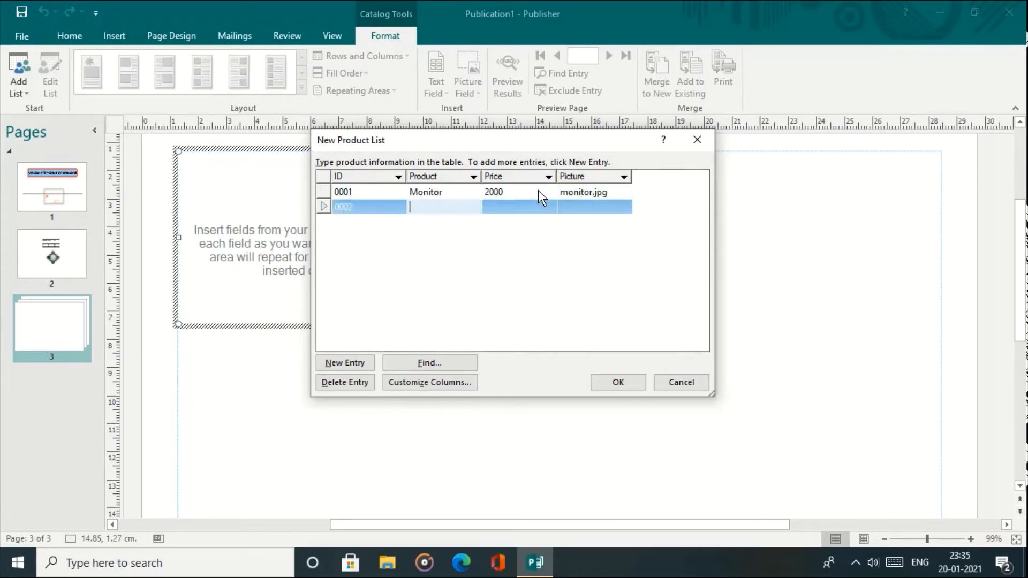
pyautogui.write('cpu')
pyautogui.press('Tab')
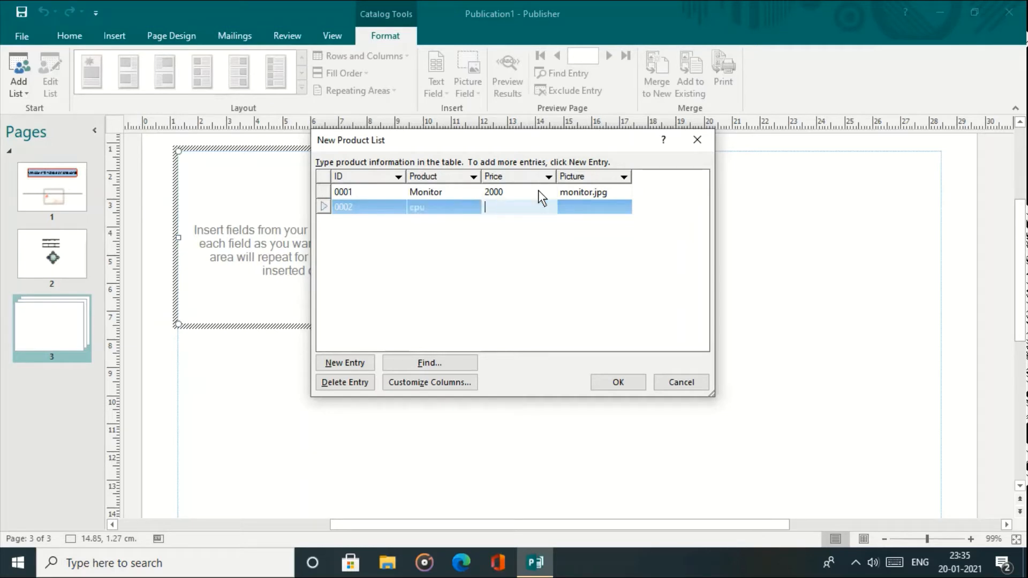
pyautogui.write('5000')
pyautogui.press('Tab')
pyautogui.write('cpu.')
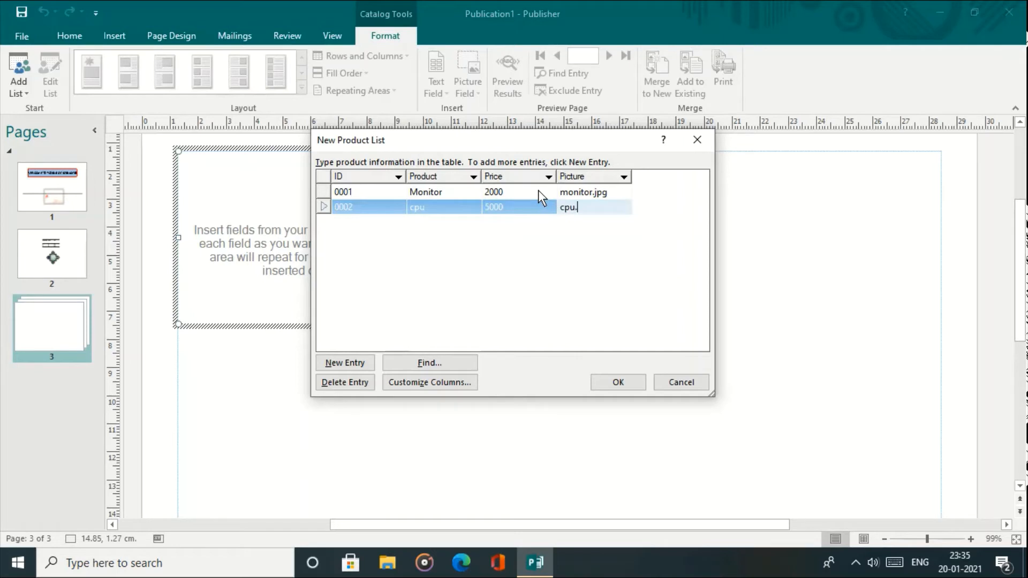
pyautogui.write('jpg')
# - Save the product list as pro in the Desktop's Website_Contents Gallery folder and accept both products for the catalog merge
pyautogui.click(600, 384)
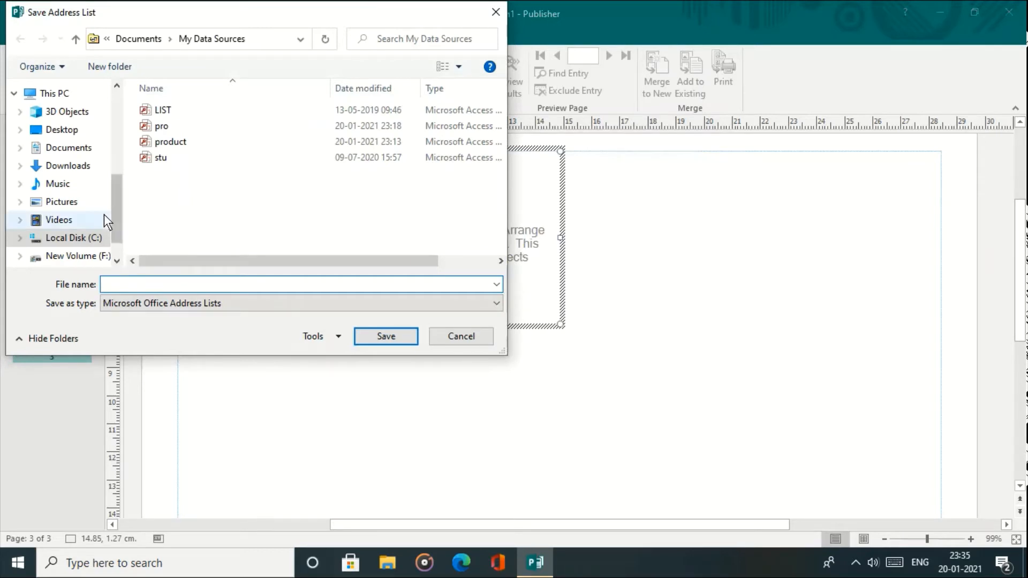
pyautogui.click(74, 132)
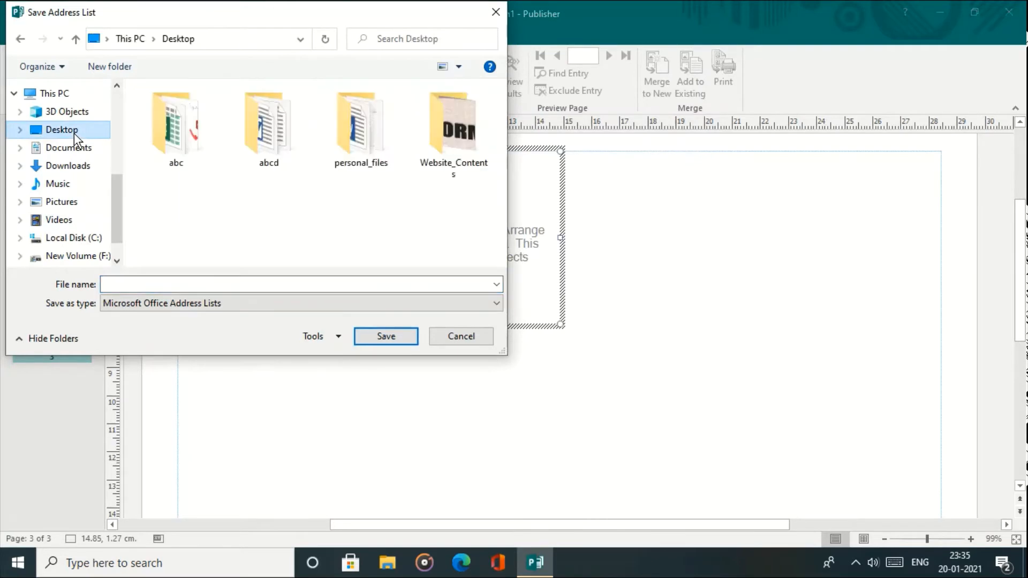
pyautogui.doubleClick(456, 160)
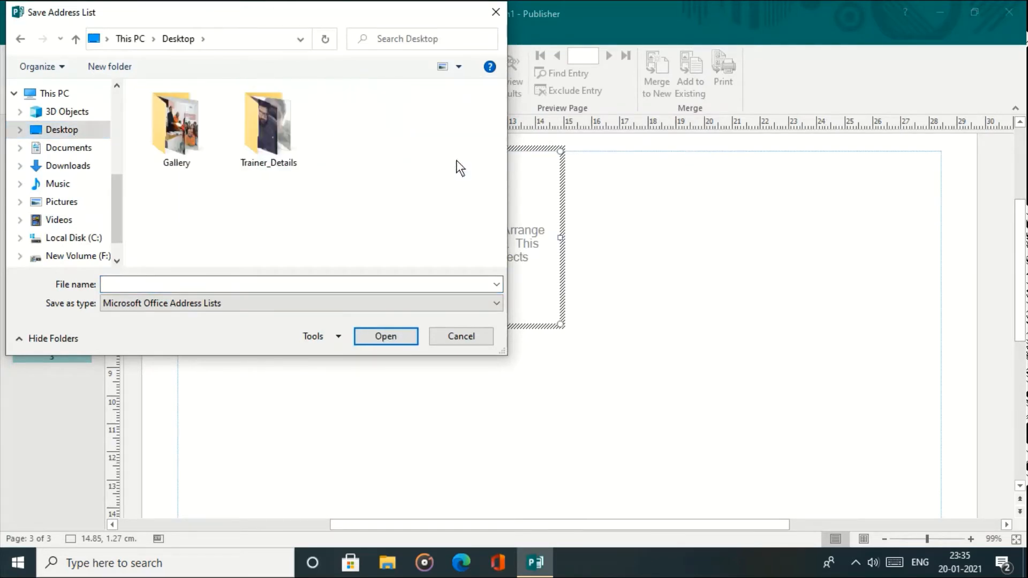
pyautogui.click(179, 129)
pyautogui.doubleClick(179, 130)
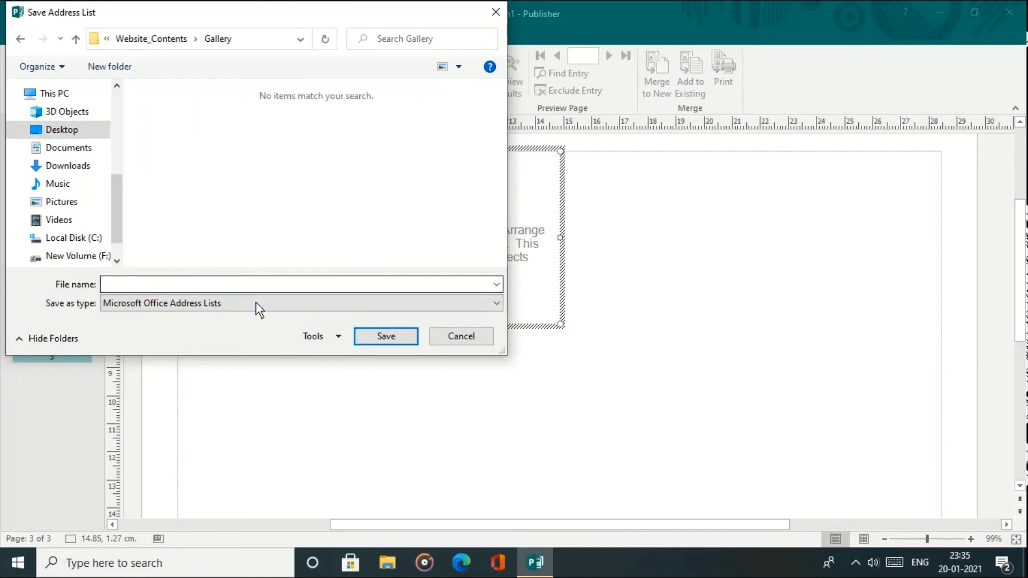
pyautogui.click(255, 284)
pyautogui.write('pro')
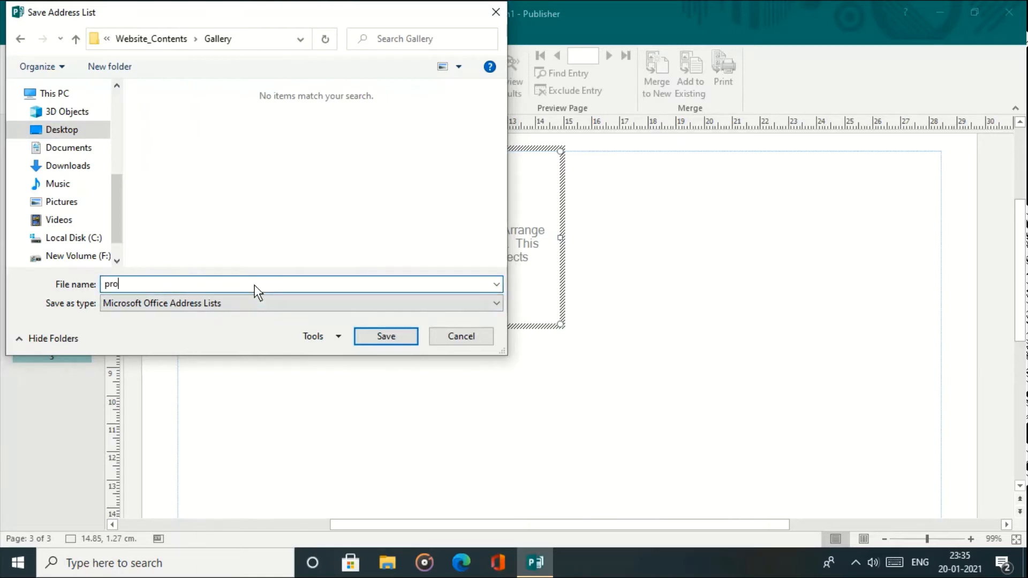
pyautogui.press('Return')
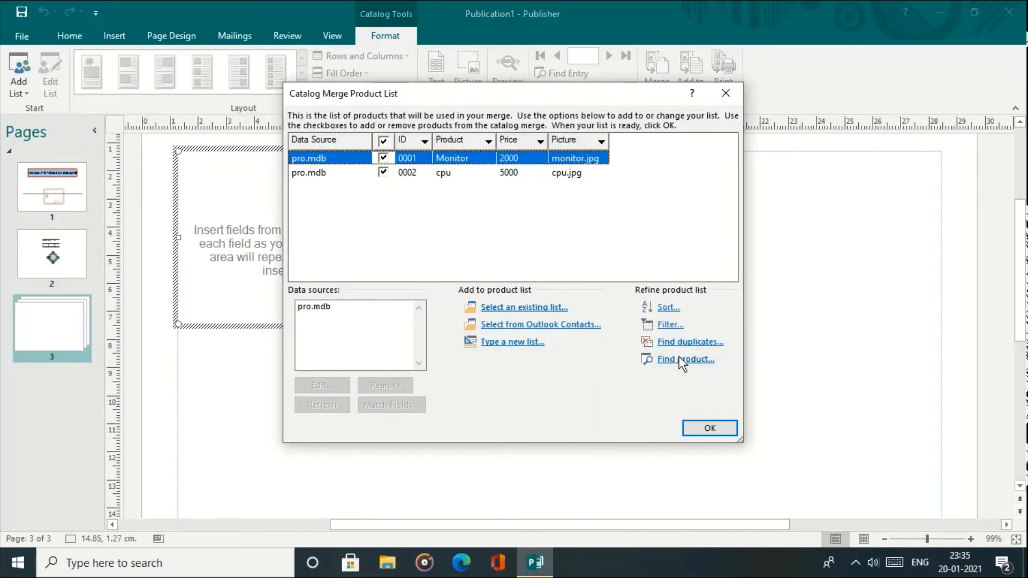
pyautogui.click(700, 428)
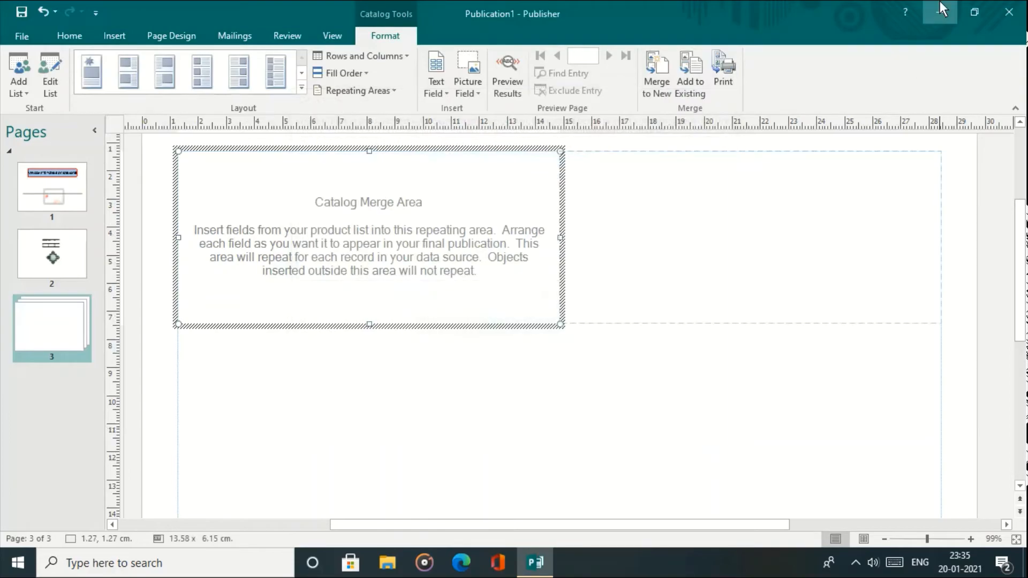
# - Switch from Publisher to the desktop and open the Gallery folder inside Website_Contents
pyautogui.click(942, 8)
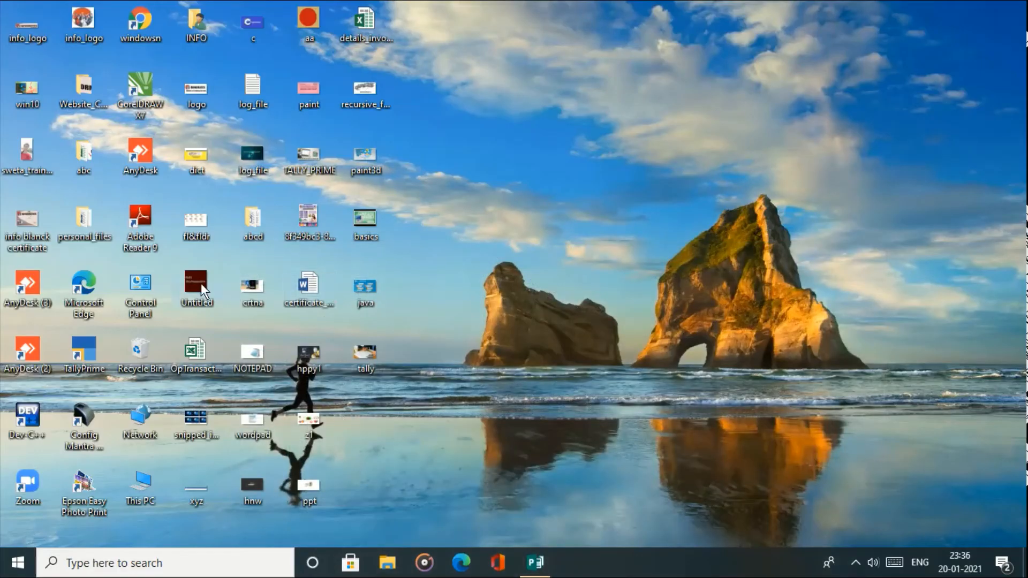
pyautogui.doubleClick(102, 99)
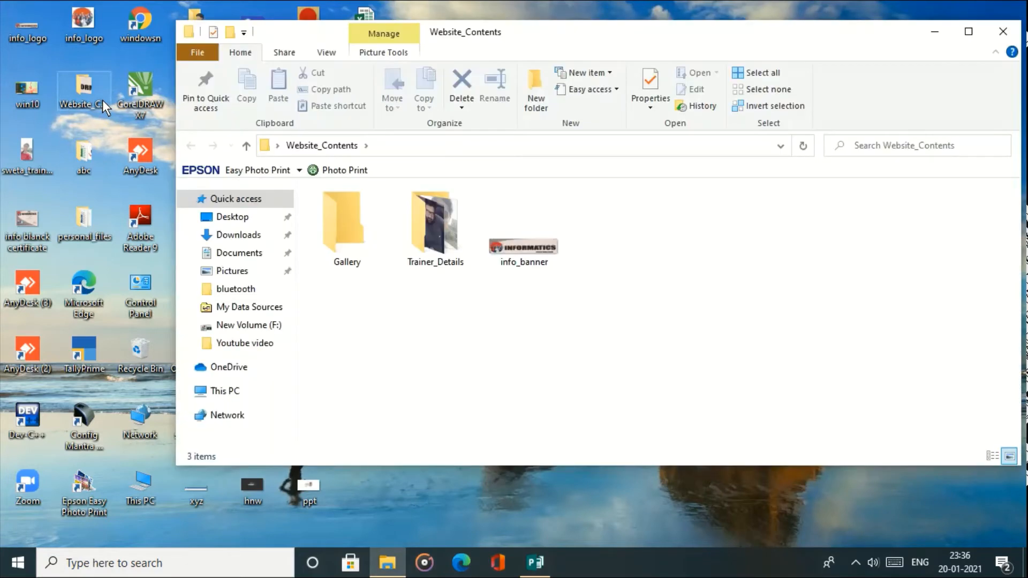
pyautogui.click(374, 223)
pyautogui.doubleClick(373, 223)
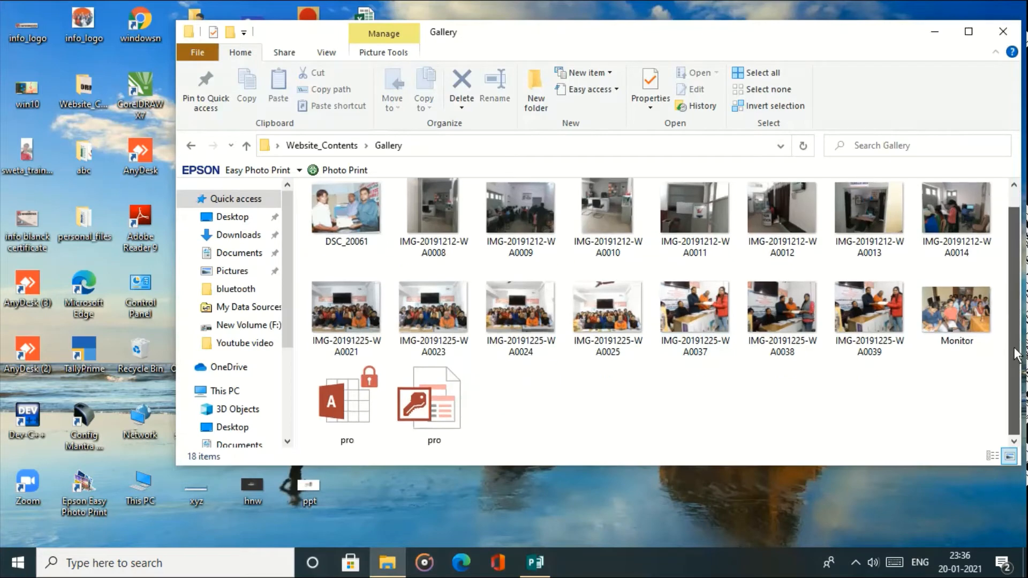
pyautogui.scroll(-1, 1017, 356)
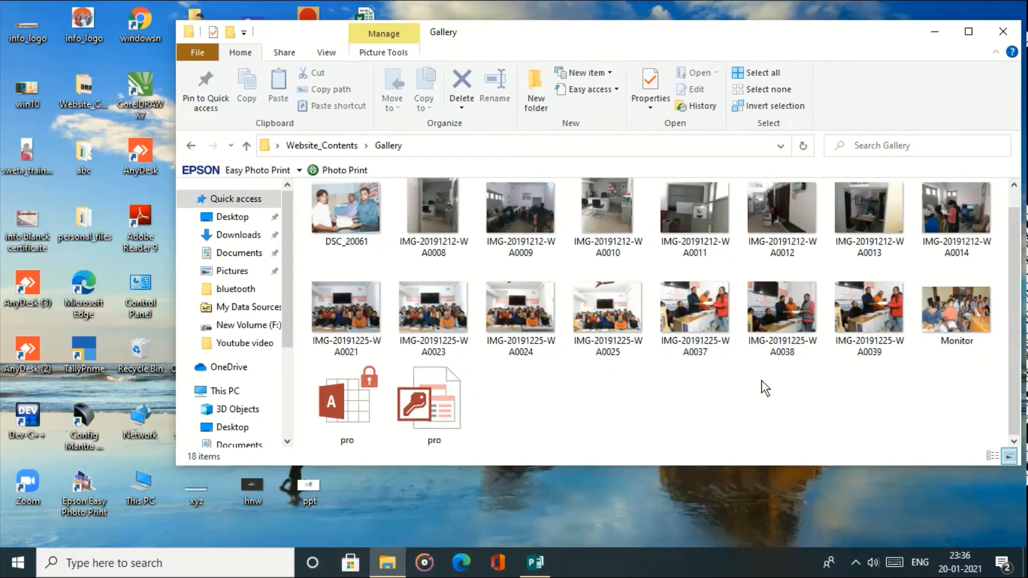
# - Rename the Monitor picture in the Gallery folder as monitor.jpg
pyautogui.click(950, 342)
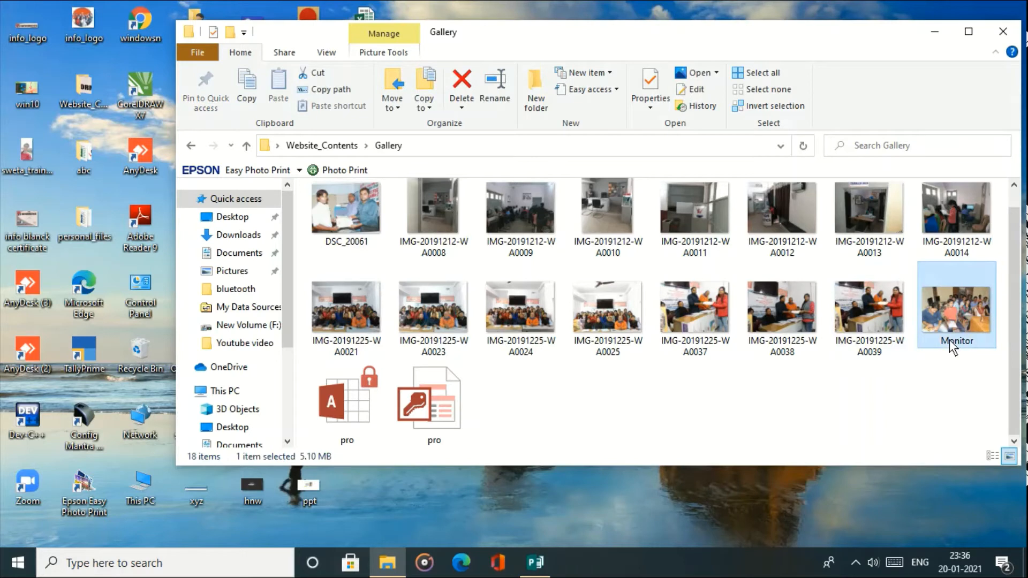
pyautogui.click(949, 340)
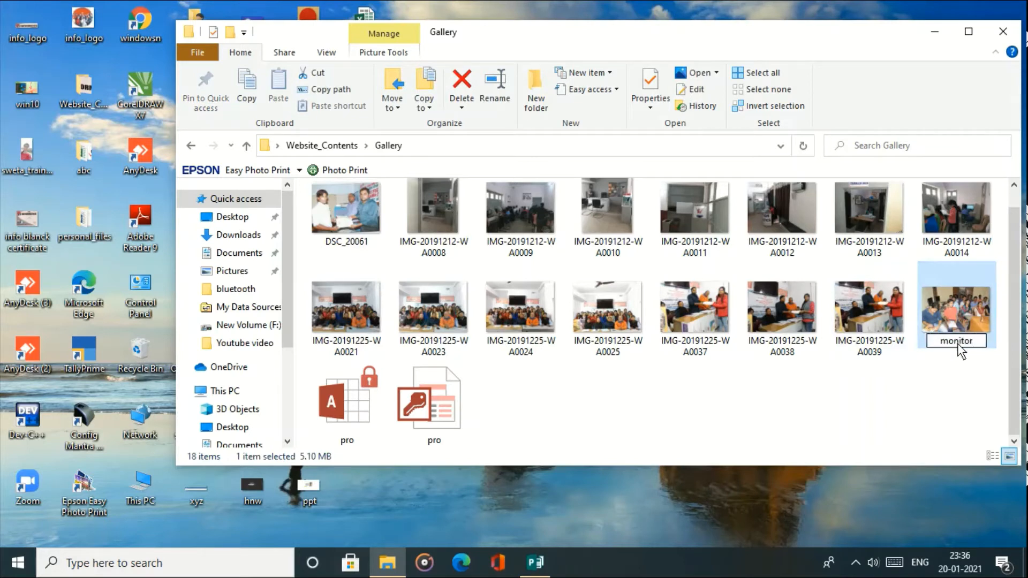
pyautogui.write('jpg')
pyautogui.press('Return')
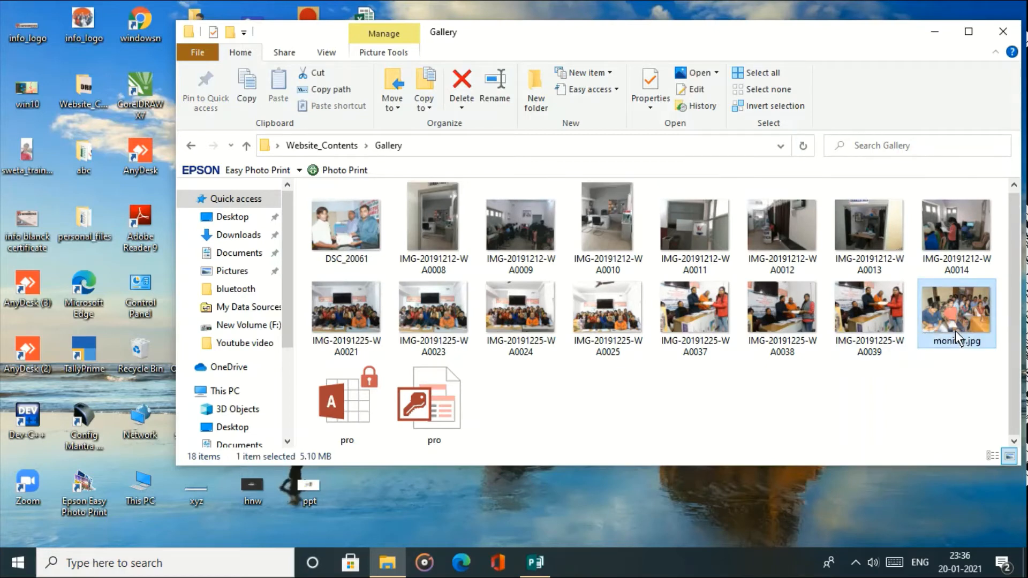
# - Open the properties of the monitor.jpg picture and change its file name to monitor
pyautogui.rightClick(955, 329)
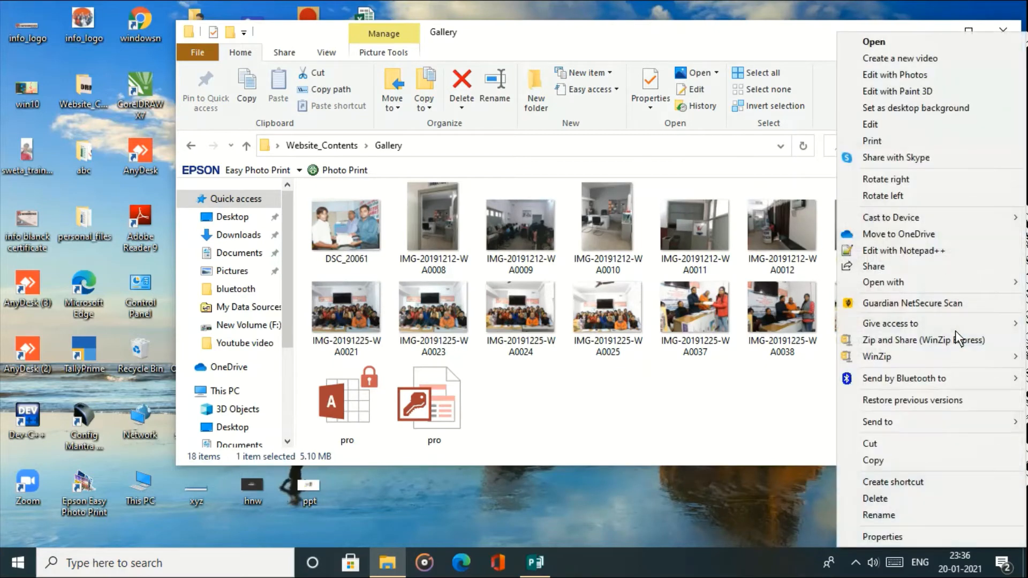
pyautogui.click(895, 537)
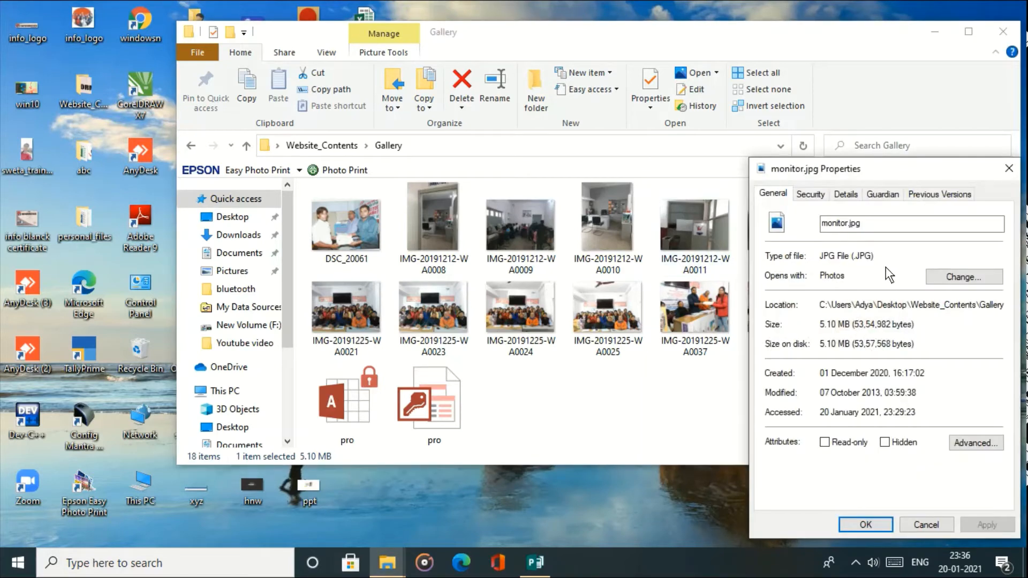
pyautogui.click(873, 225)
pyautogui.press('BackSpace')
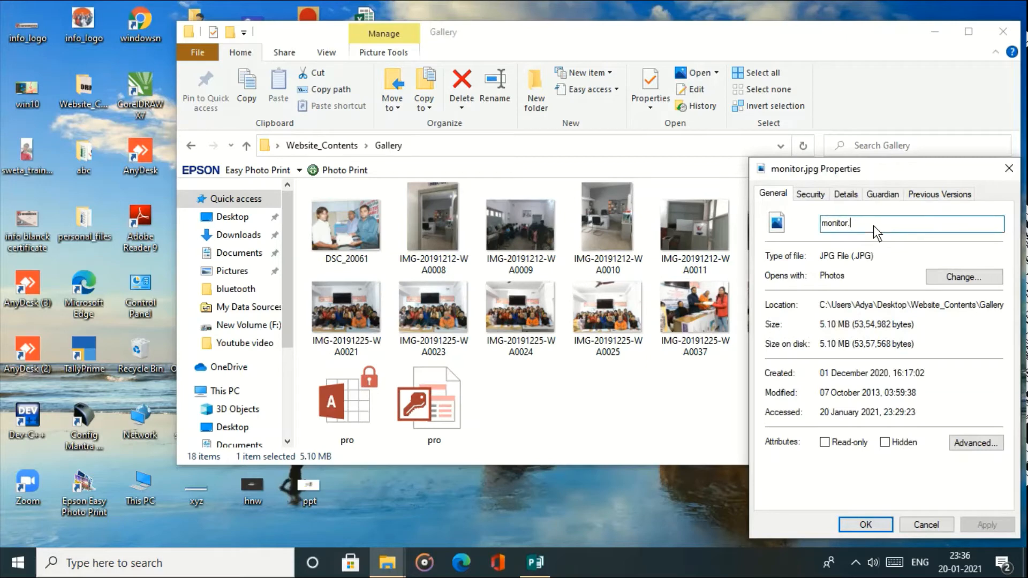
pyautogui.click(865, 524)
# - Rename the picture IMG-20191212-WA0010 in the Gallery folder as cpu
pyautogui.rightClick(605, 269)
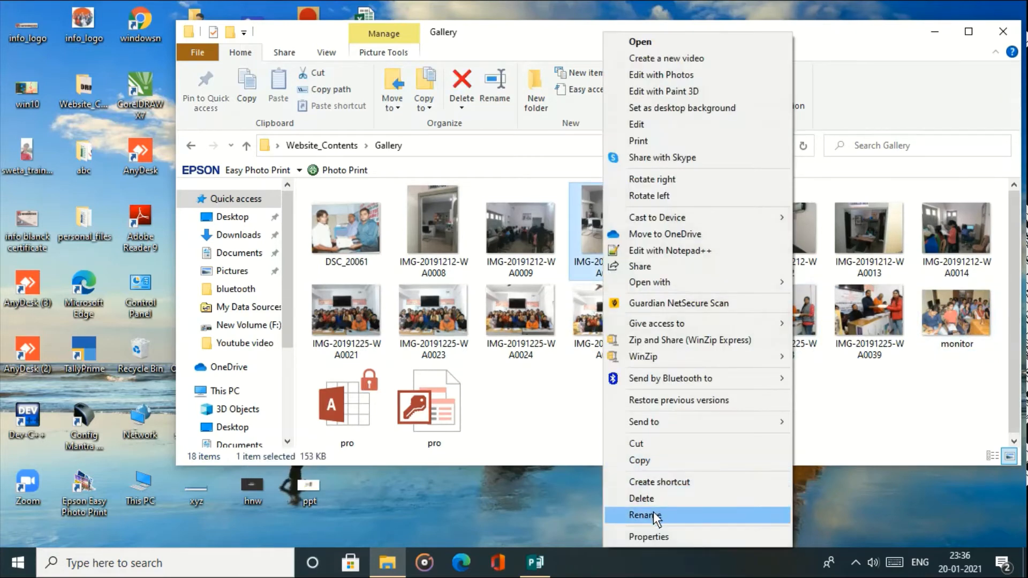
pyautogui.click(654, 514)
pyautogui.write('cpu')
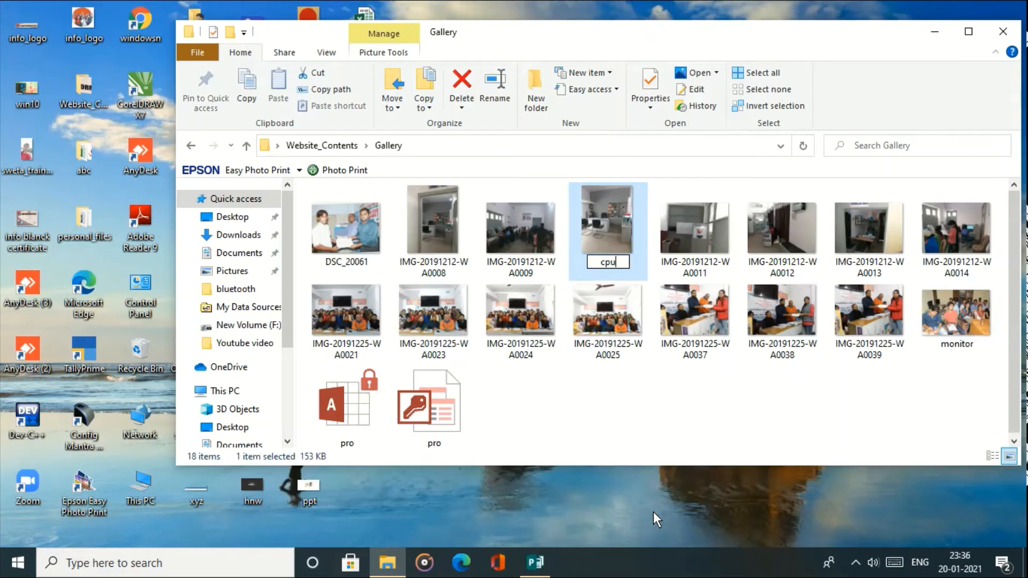
pyautogui.click(663, 382)
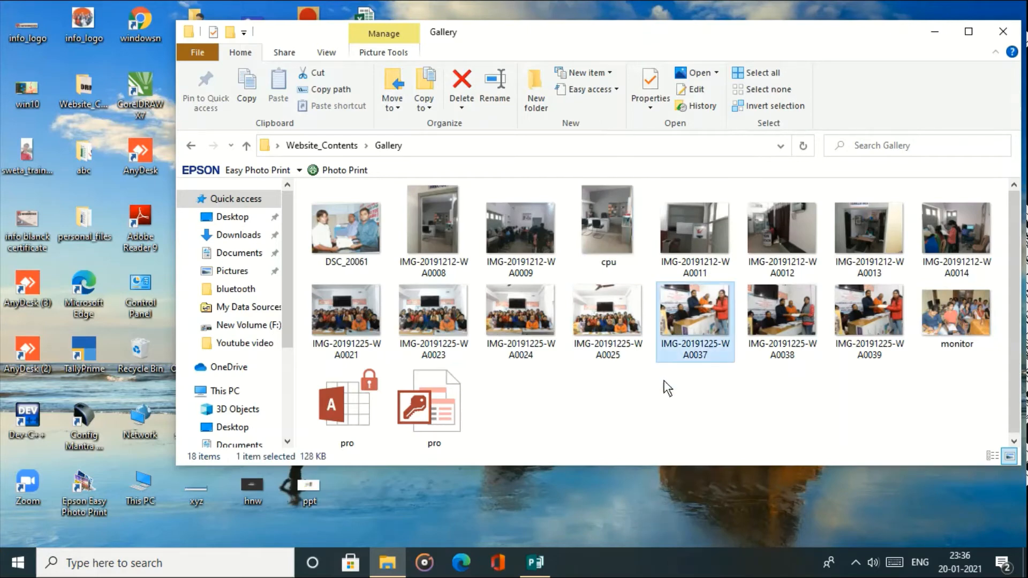
# - Check the file type of the cpu picture in its properties
pyautogui.click(342, 245)
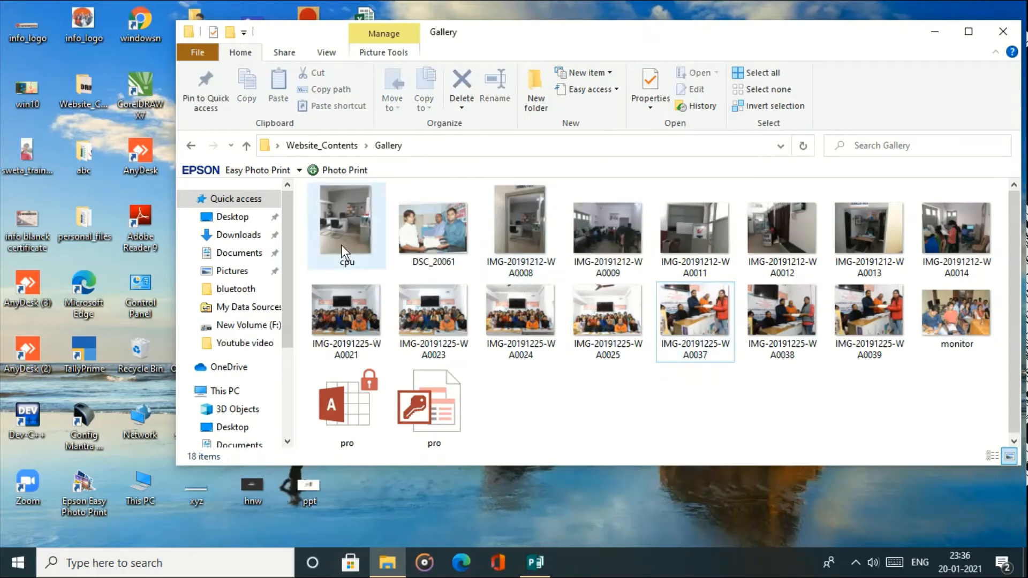
pyautogui.rightClick(342, 245)
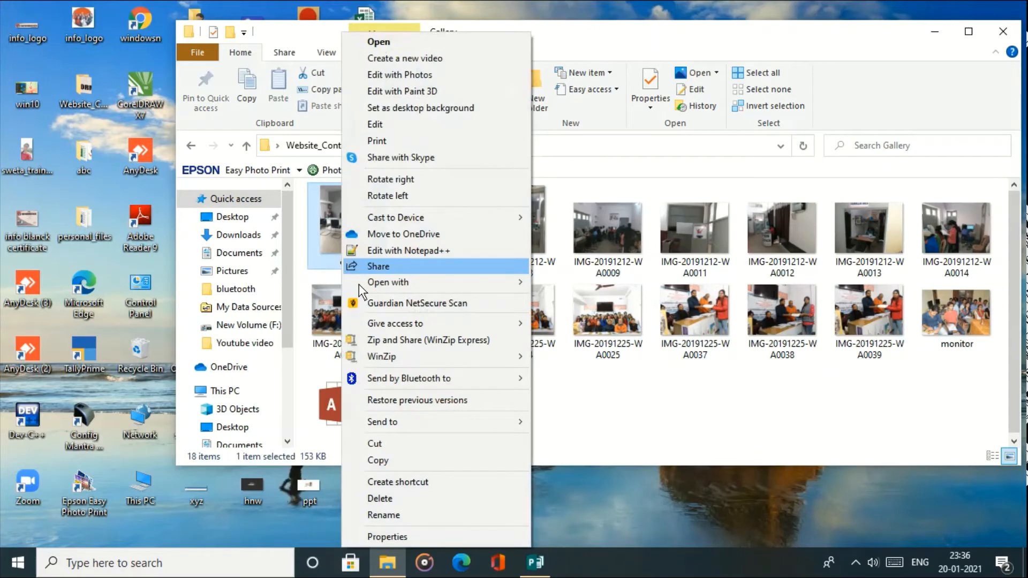
pyautogui.click(416, 534)
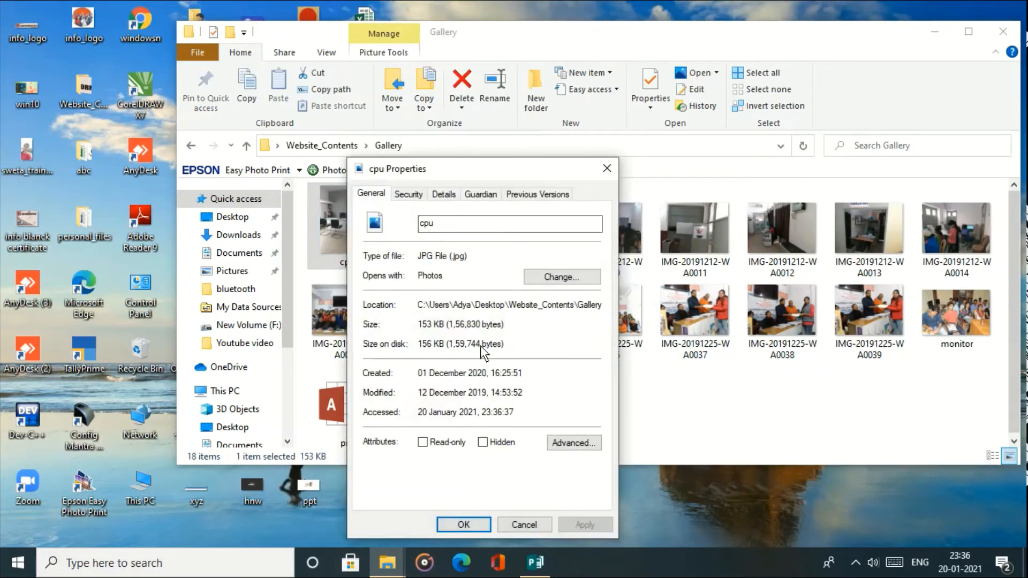
pyautogui.click(465, 524)
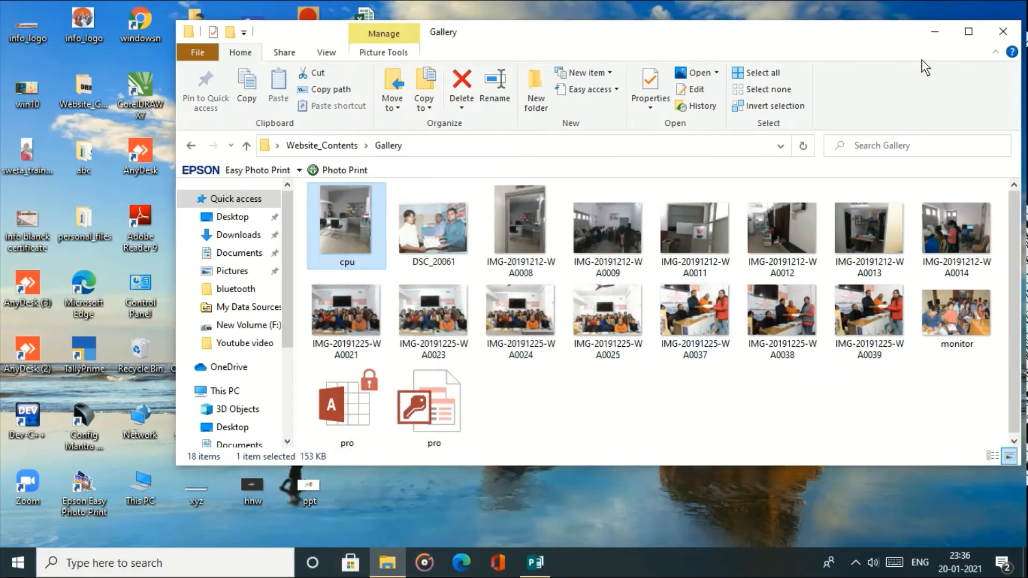
# - Close the Gallery folder, switch back to Publisher and apply the fourth preset layout to the catalog merge area
pyautogui.click(1003, 31)
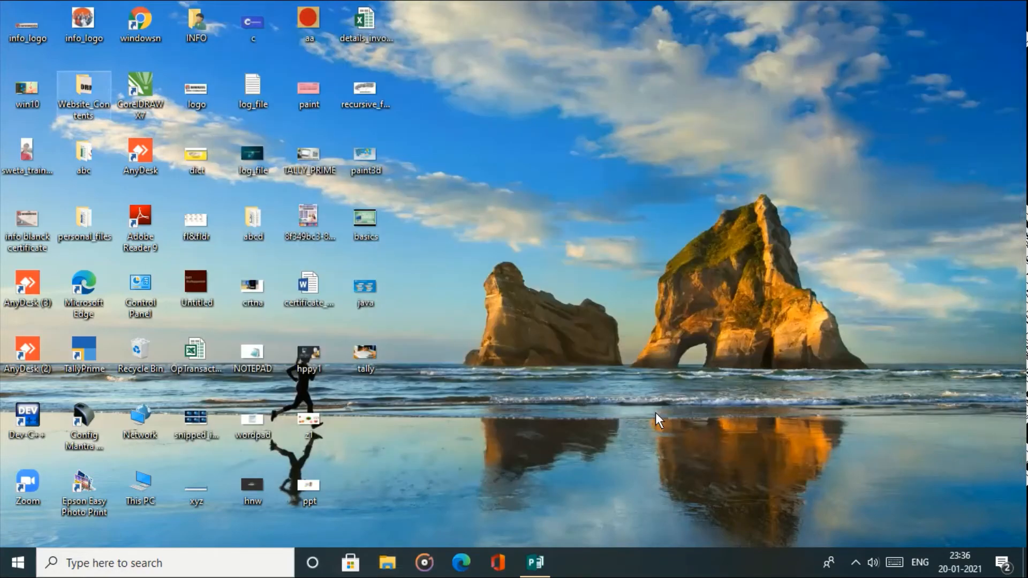
pyautogui.click(535, 562)
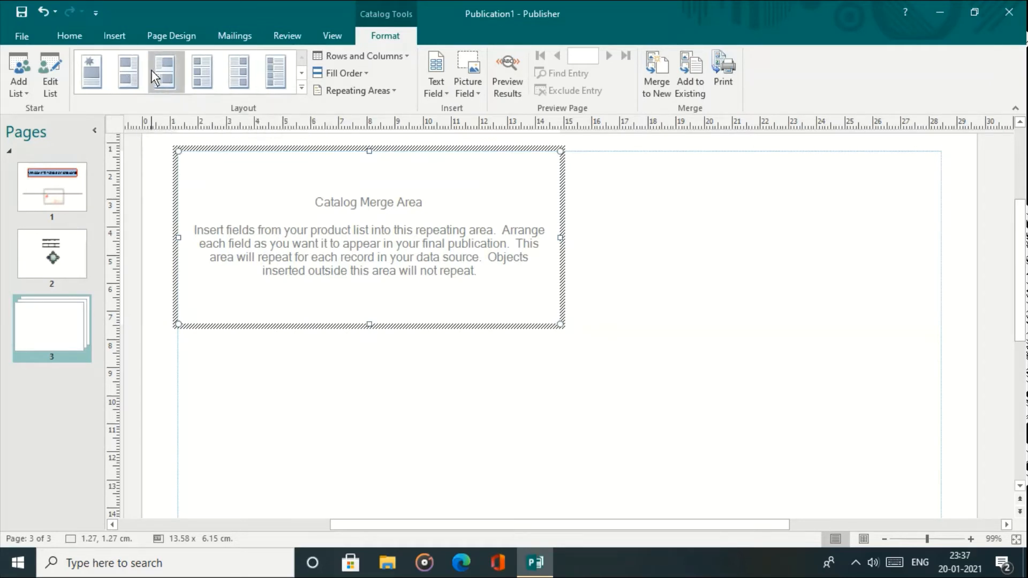
pyautogui.click(198, 79)
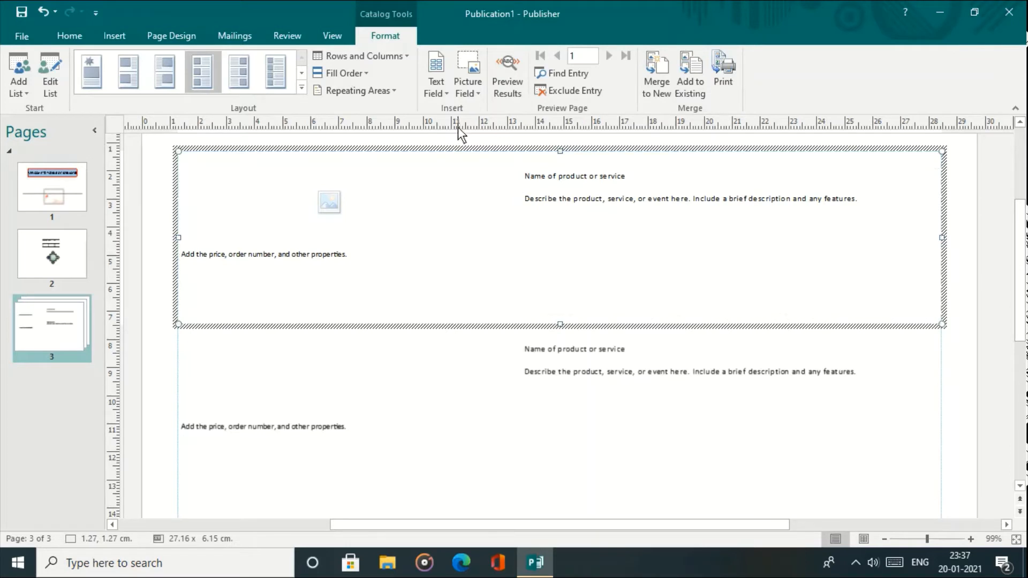
# - Insert the ID, Product, Price and Picture text fields into the catalog merge area and preview the merged results
pyautogui.click(445, 96)
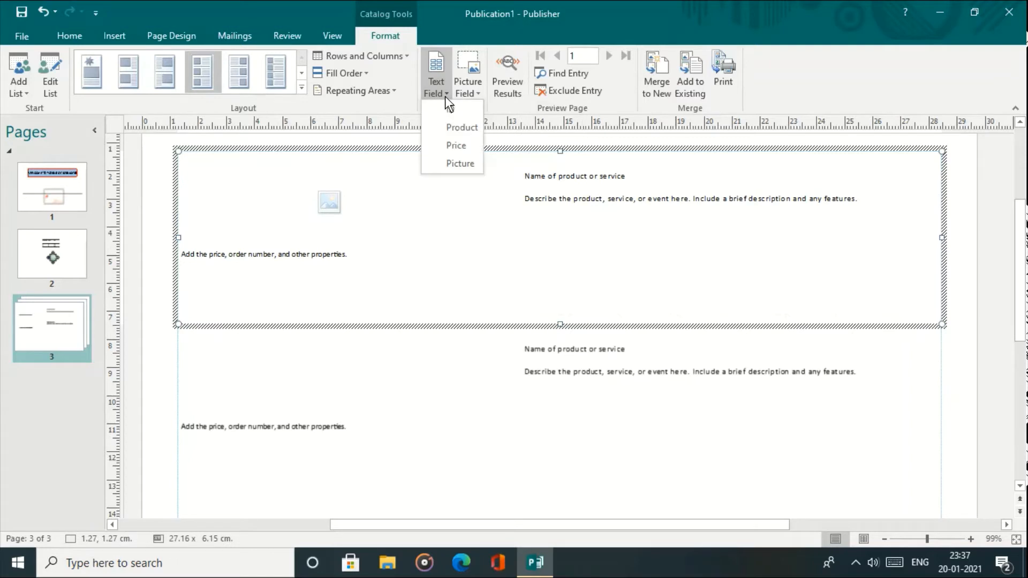
pyautogui.click(449, 108)
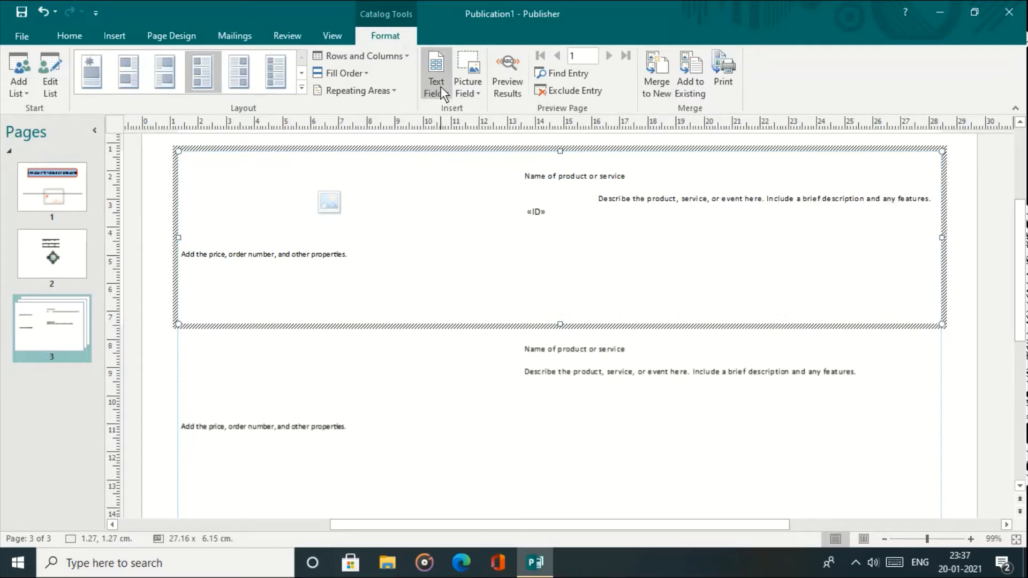
pyautogui.click(441, 94)
pyautogui.click(455, 134)
pyautogui.click(436, 88)
pyautogui.click(458, 139)
pyautogui.click(445, 94)
pyautogui.click(473, 158)
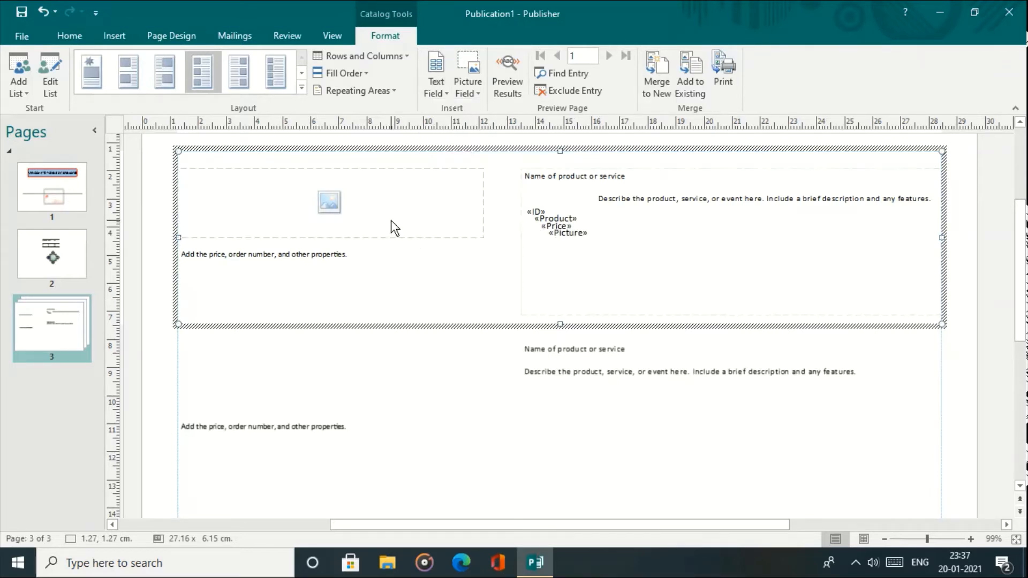
pyautogui.click(517, 95)
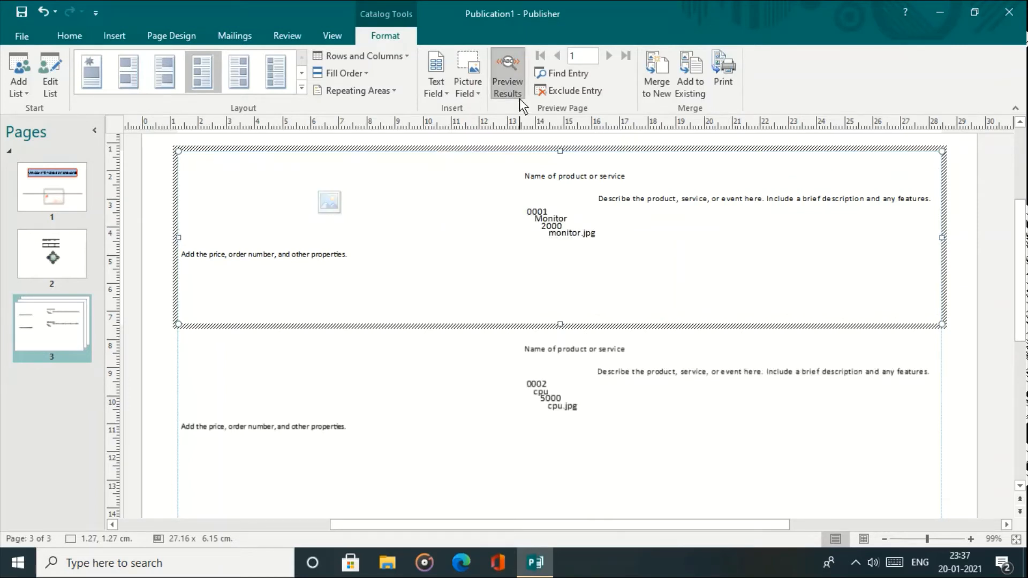
pyautogui.click(561, 232)
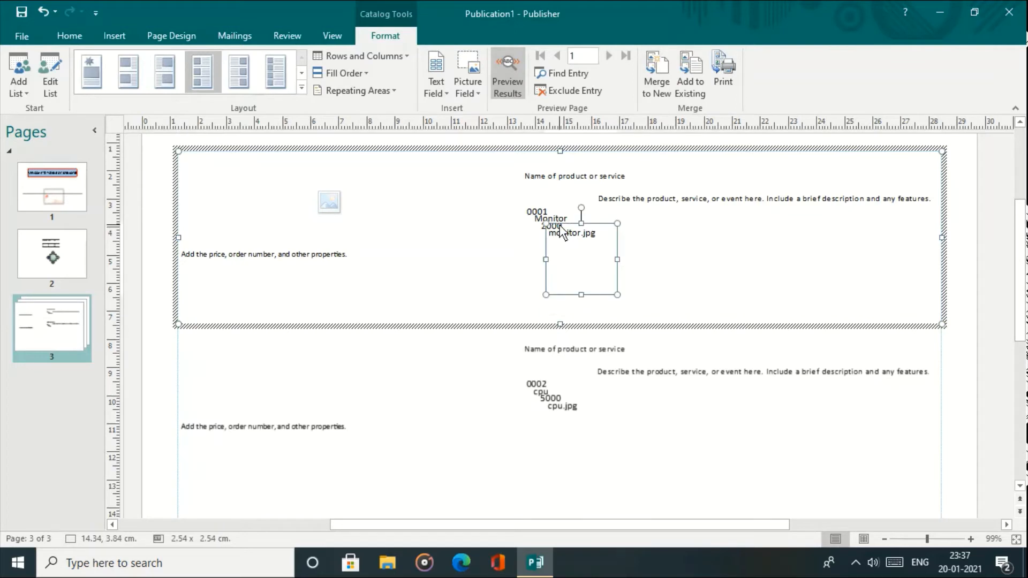
# - For the catalog area's picture placeholder, add the Desktop's Website_Contents Gallery folder to the folders searched by the Picture field
pyautogui.click(345, 199)
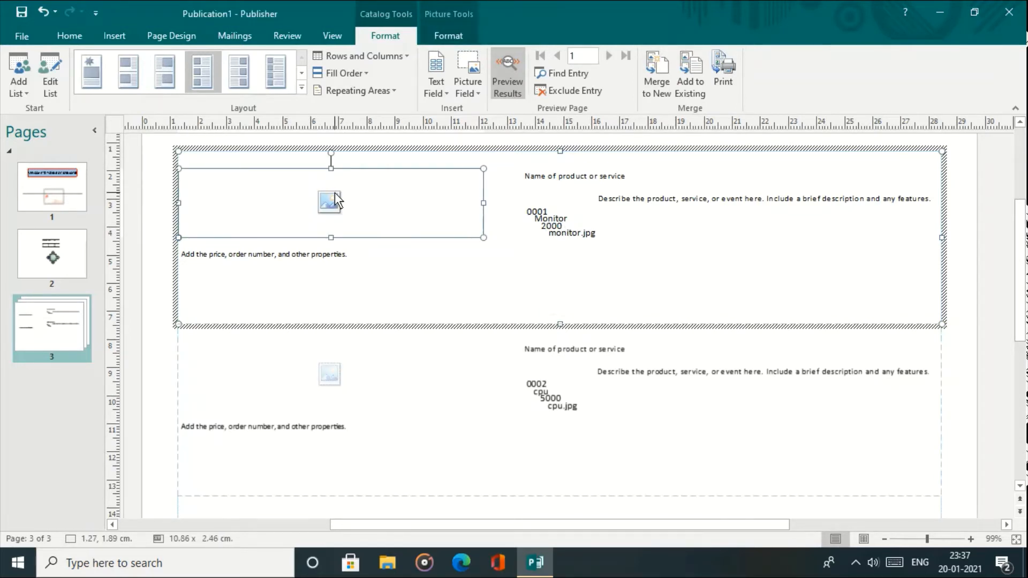
pyautogui.click(329, 204)
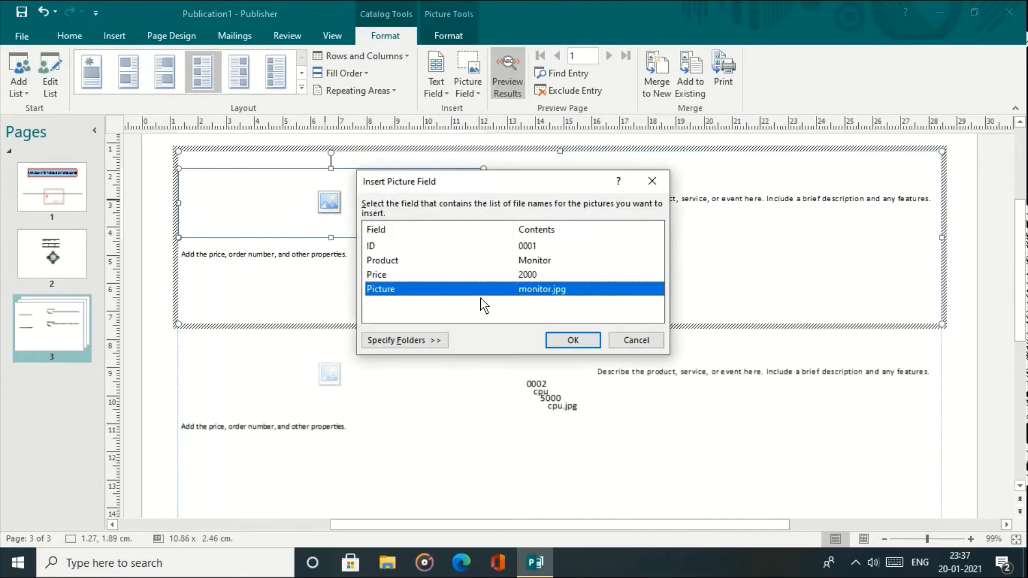
pyautogui.click(443, 336)
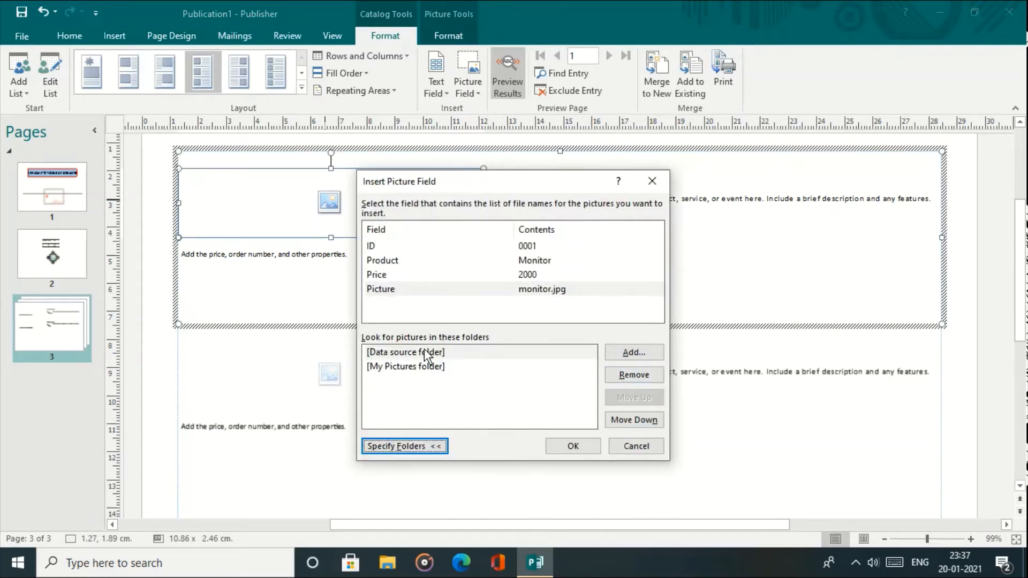
pyautogui.click(424, 352)
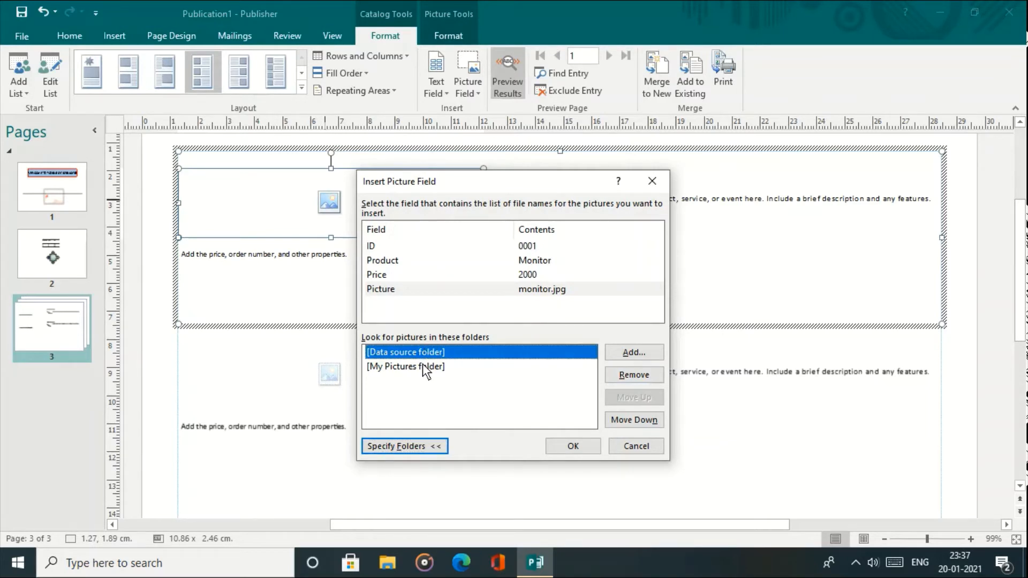
pyautogui.click(422, 366)
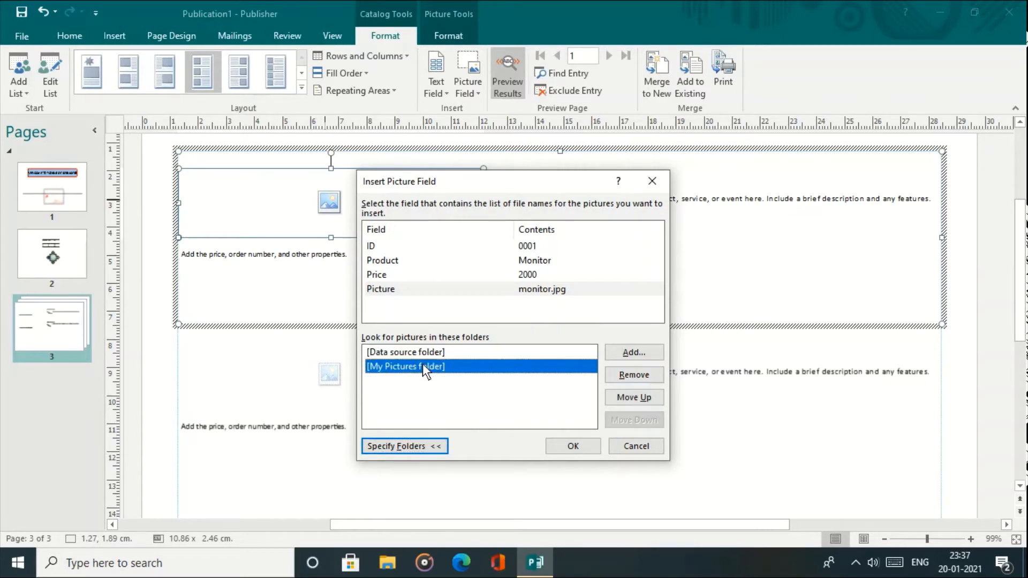
pyautogui.click(632, 355)
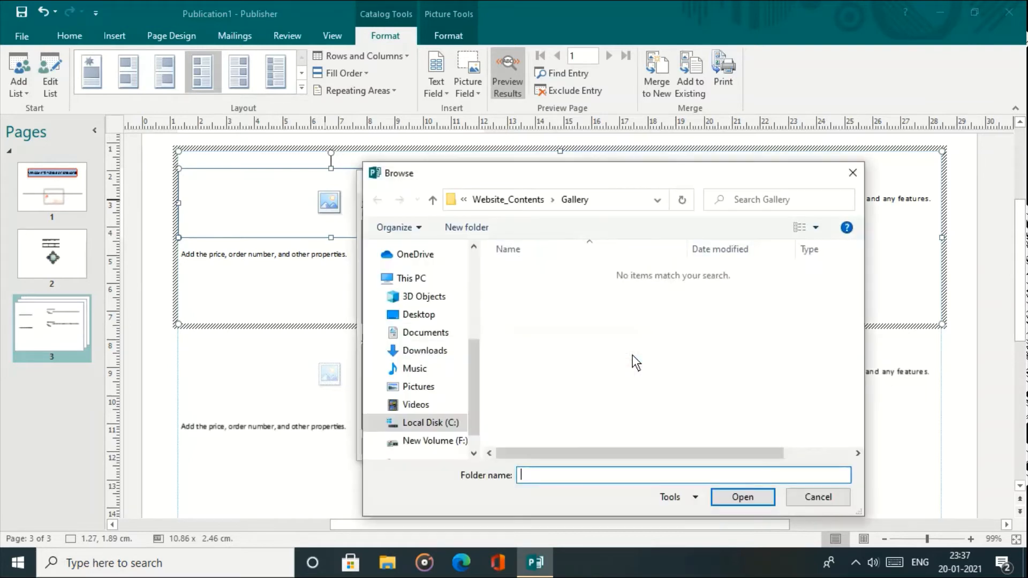
pyautogui.click(421, 314)
pyautogui.doubleClick(802, 297)
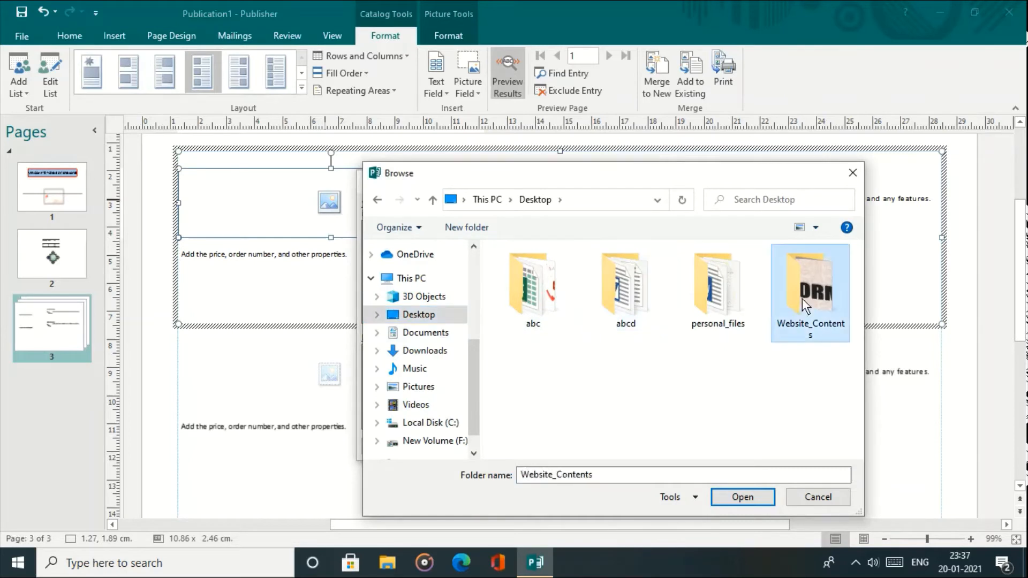
pyautogui.click(547, 308)
pyautogui.doubleClick(547, 308)
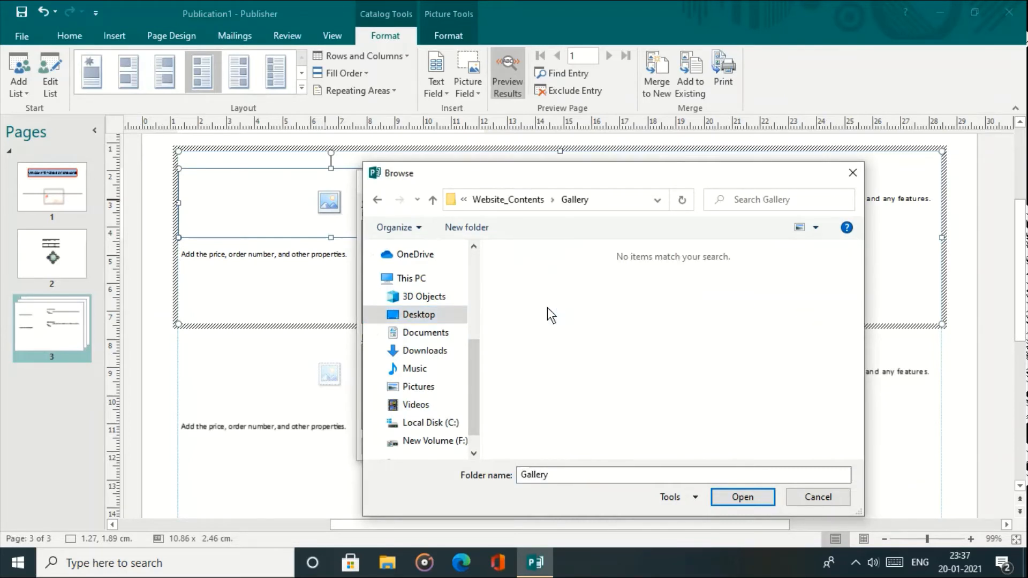
pyautogui.click(729, 497)
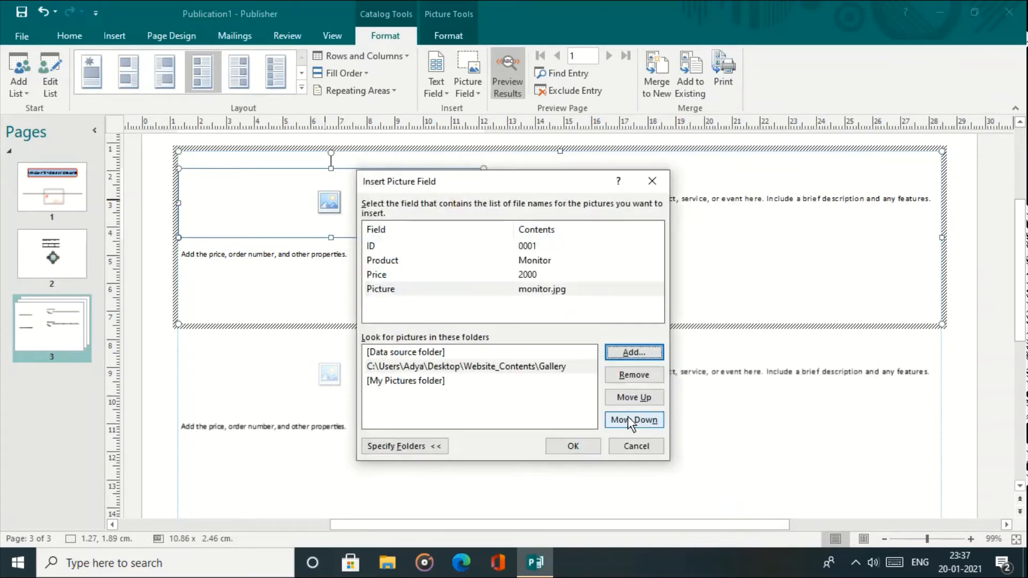
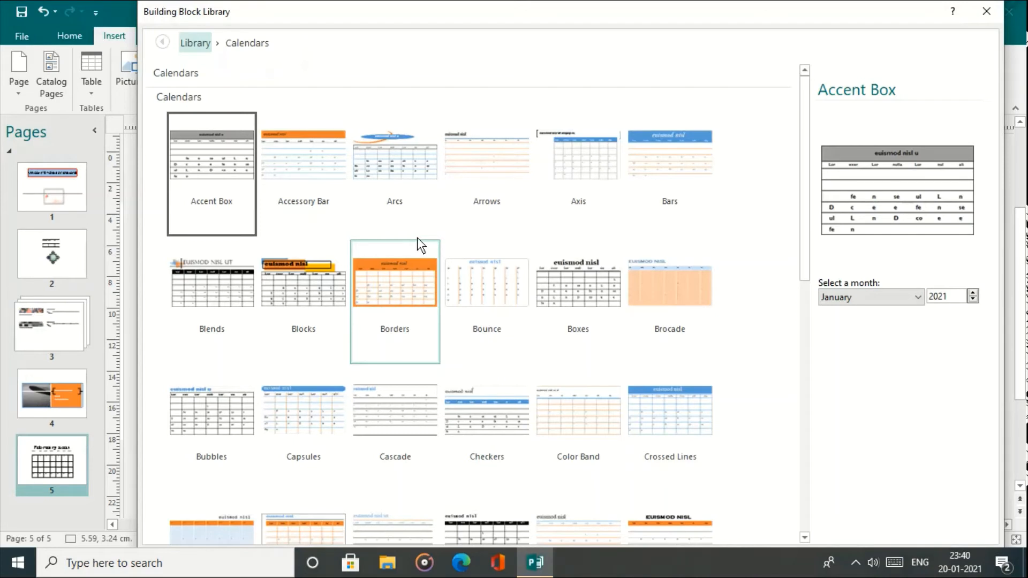
# - Try adding a February 2021 Color Band calendar to page 5, and undo the insertion
pyautogui.click(919, 297)
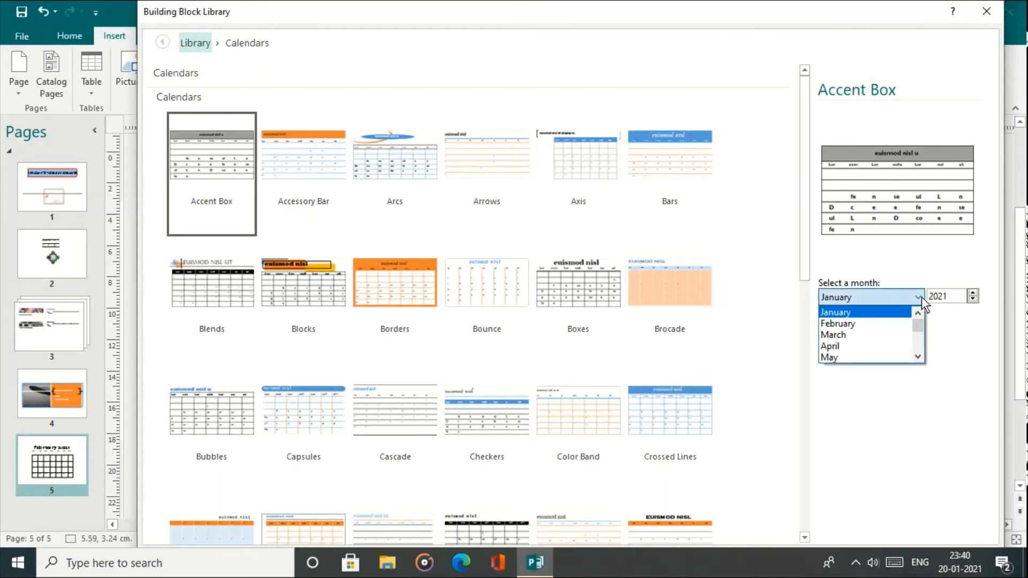
pyautogui.click(895, 324)
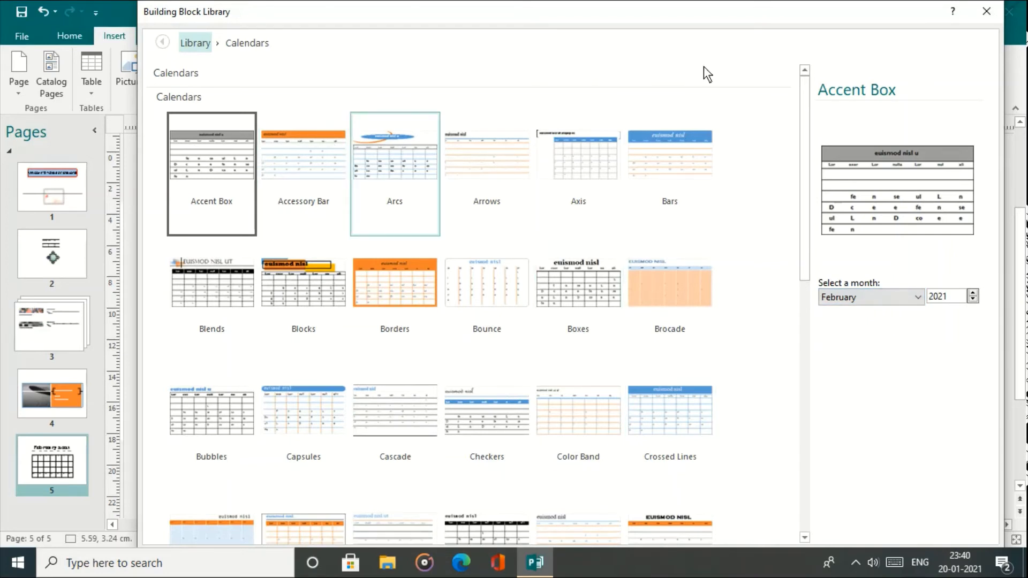
pyautogui.click(560, 393)
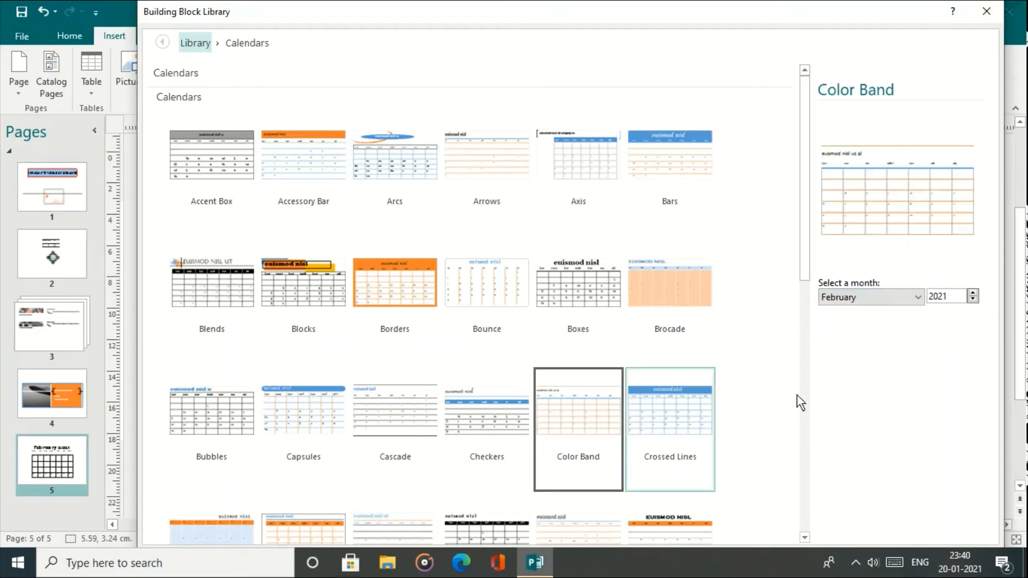
pyautogui.doubleClick(598, 413)
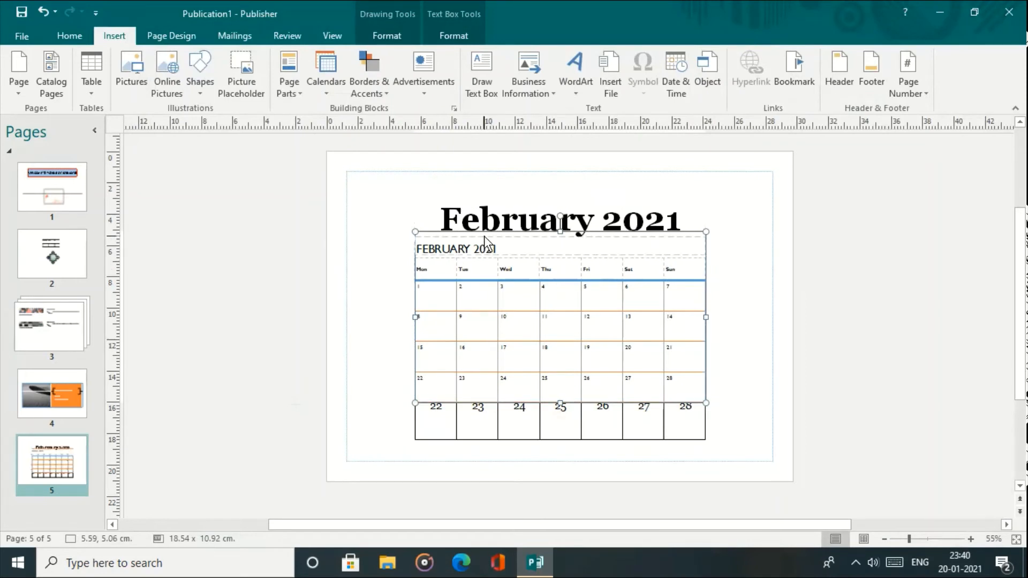
pyautogui.hotkey('ctrl', 'z')
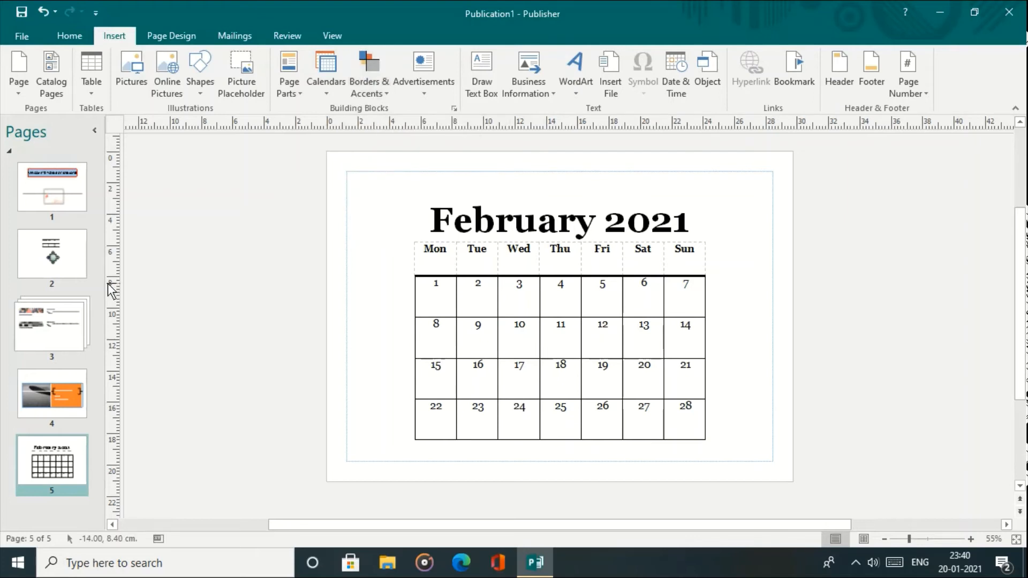
# - On page 2, insert the orange and blue diamond bar accent along the upper margin, sized about 27.2 by 0.9 cm to span both side margins
pyautogui.click(62, 252)
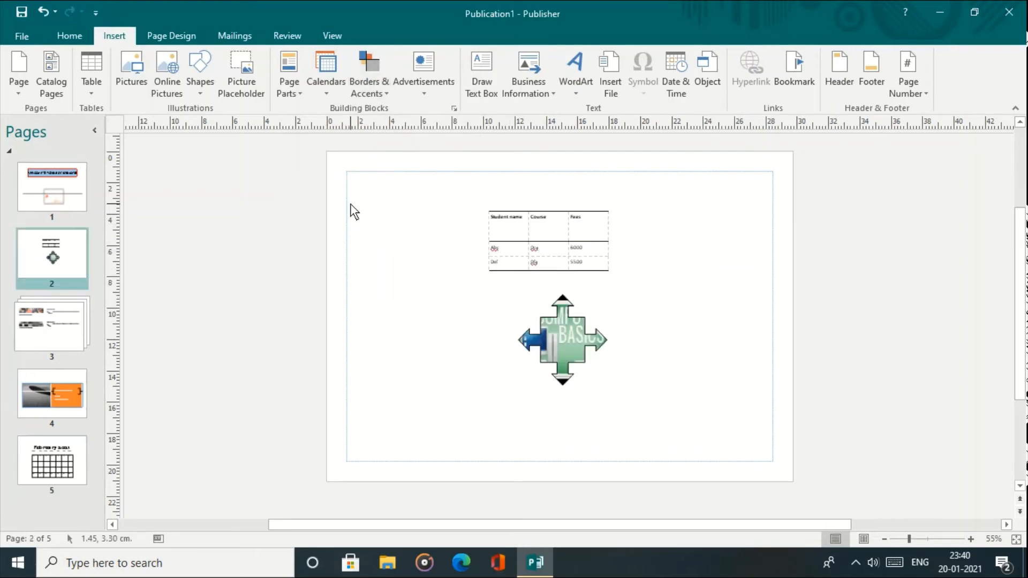
pyautogui.click(370, 85)
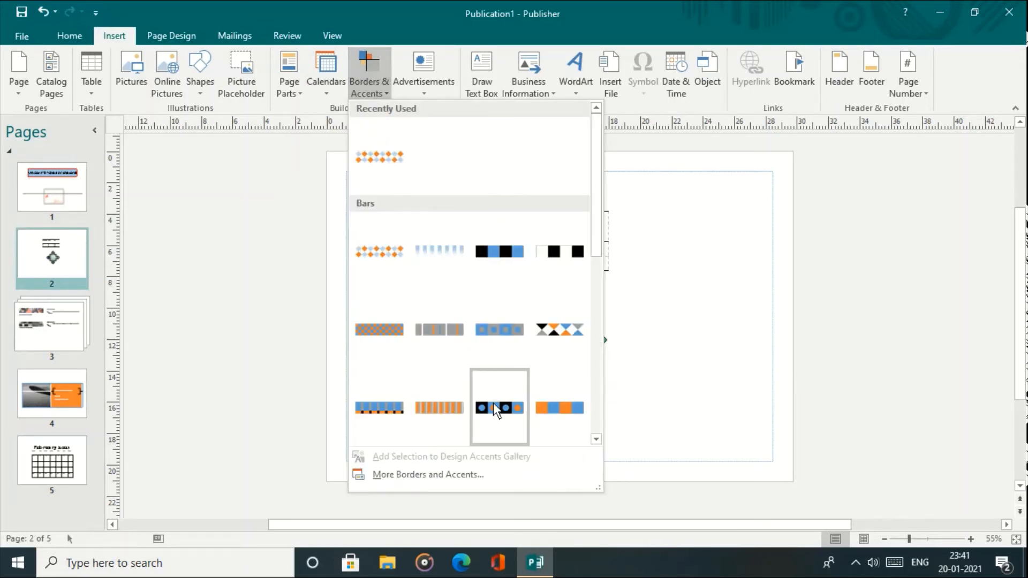
pyautogui.click(405, 263)
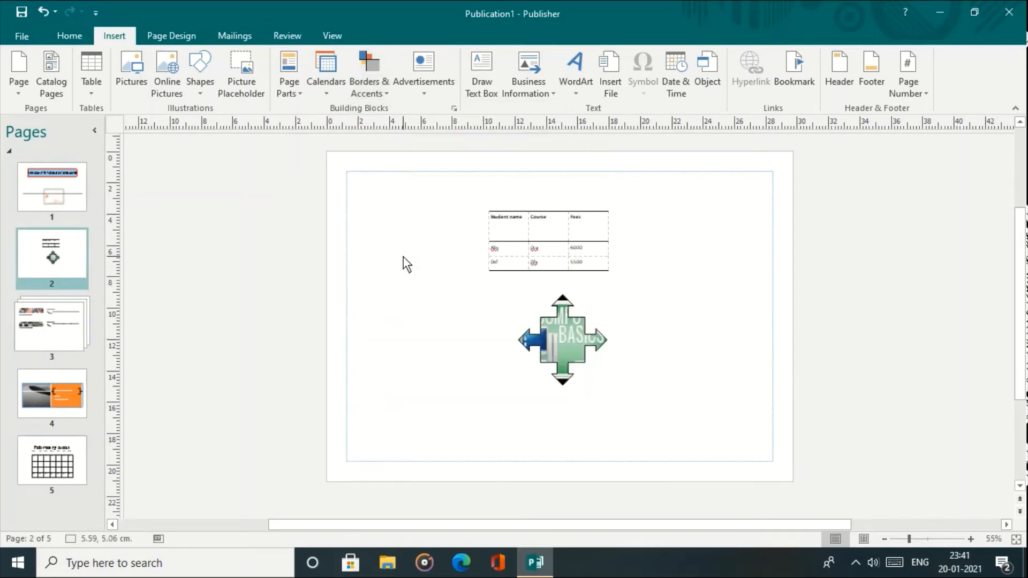
pyautogui.moveTo(545, 310); pyautogui.dragTo(347, 190)
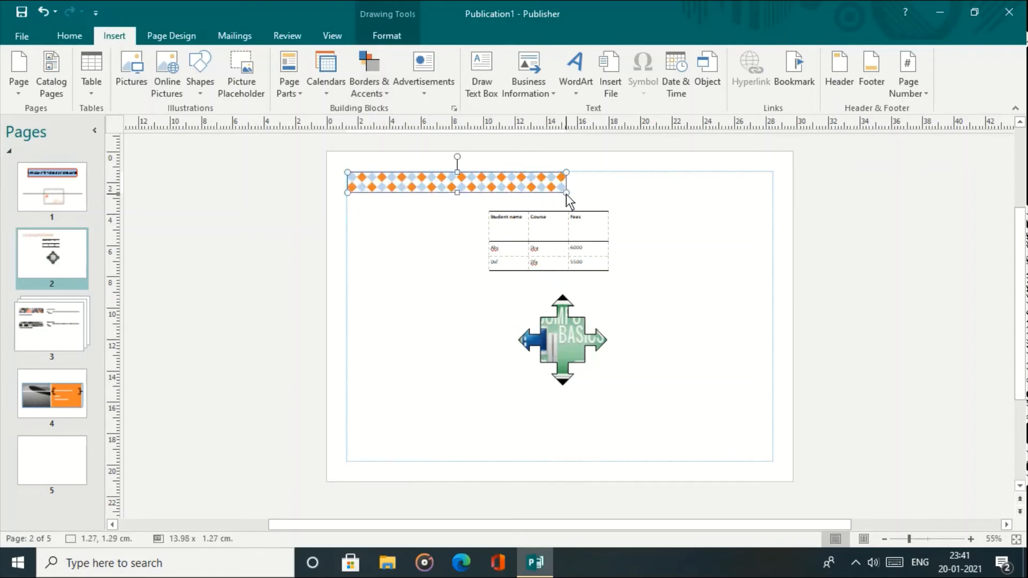
pyautogui.moveTo(567, 192); pyautogui.dragTo(773, 188)
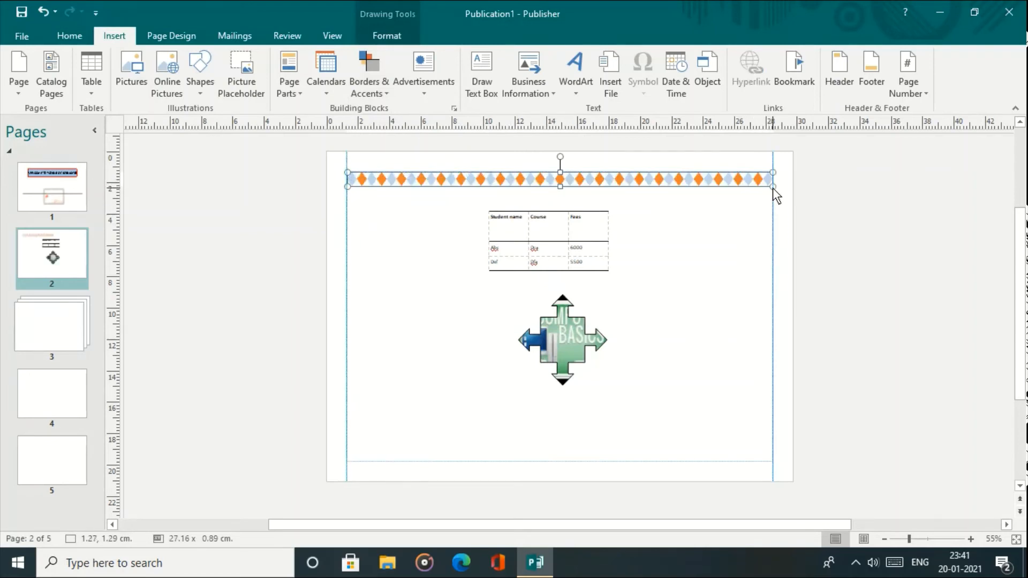
# - Duplicate the diamond bar and align the copy along page 2's lower margin, under the original
pyautogui.hotkey('ctrl', 'c')
pyautogui.hotkey('ctrl', 'v')
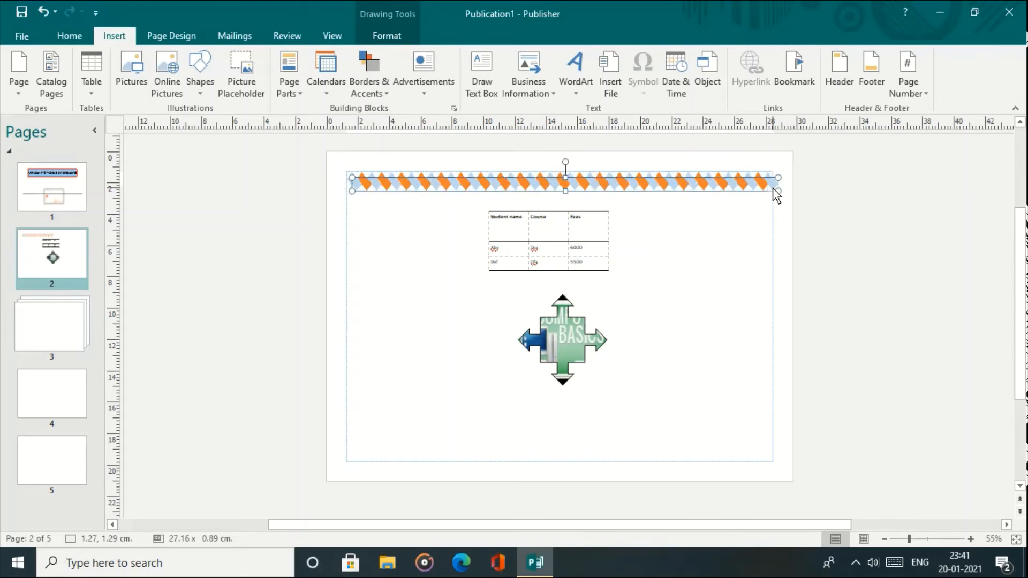
pyautogui.moveTo(697, 185); pyautogui.dragTo(696, 454)
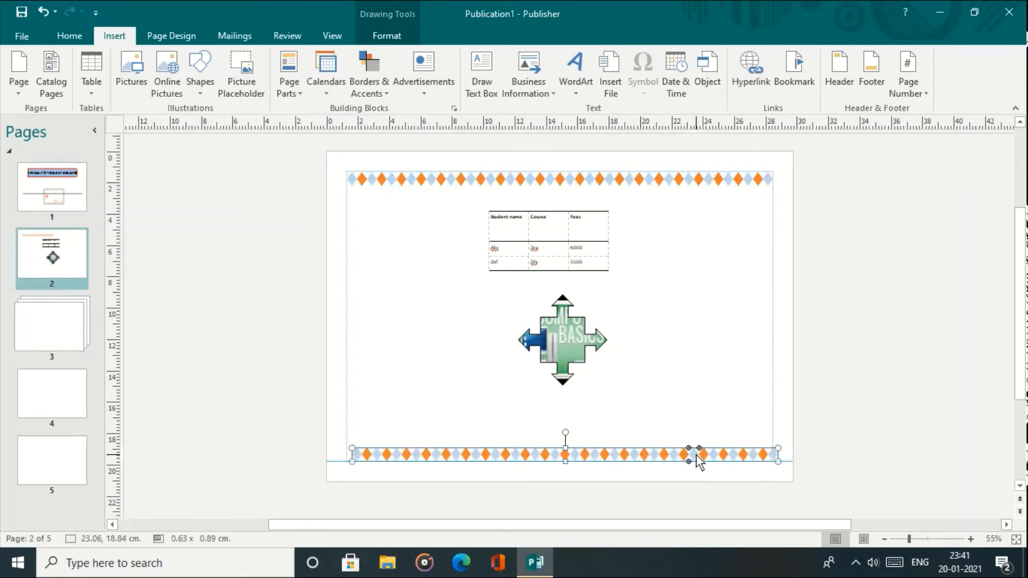
pyautogui.press('Left')
pyautogui.press('Left')
pyautogui.press('Left')
pyautogui.press('Up')
pyautogui.press('Up')
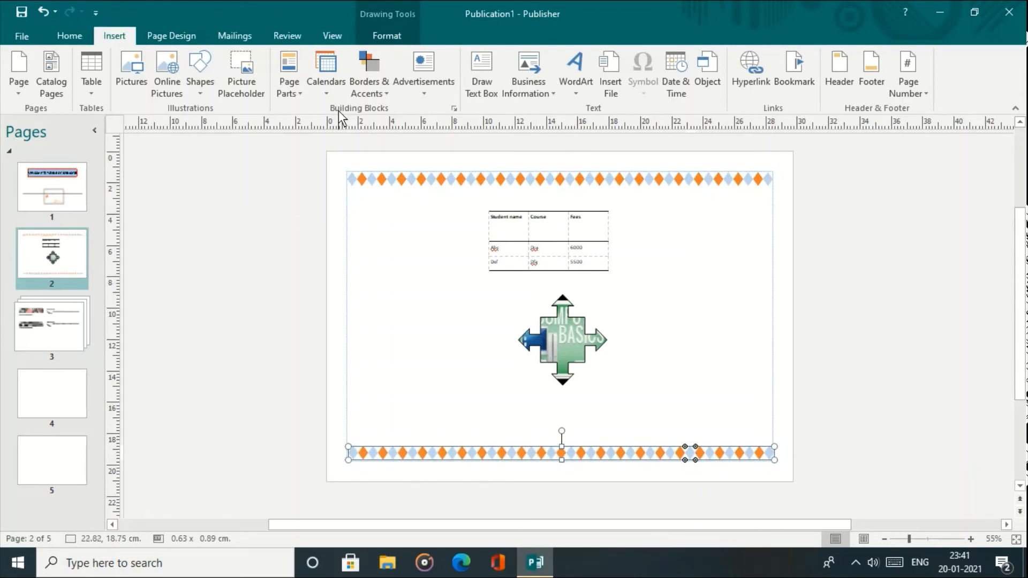
pyautogui.click(374, 88)
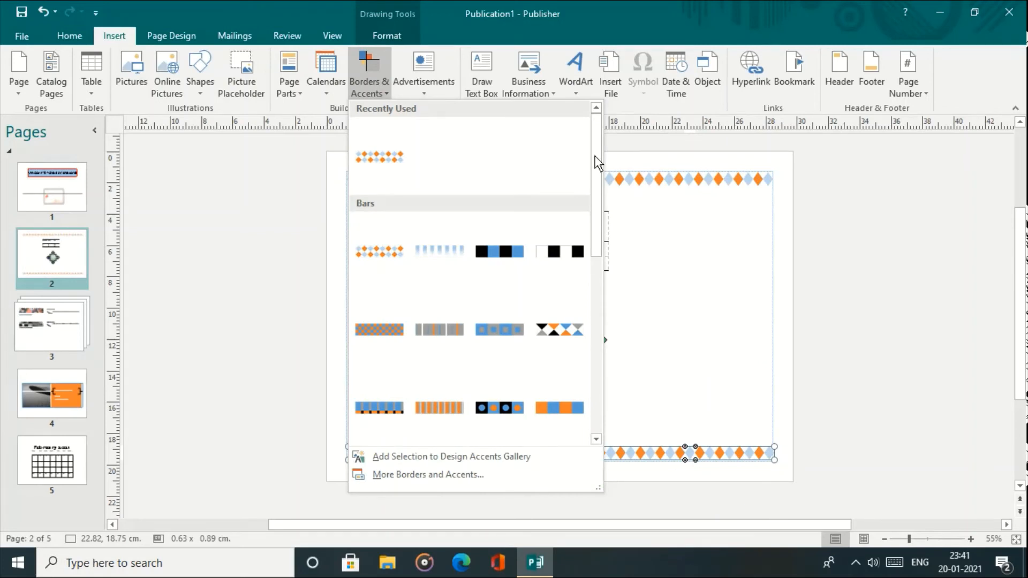
pyautogui.click(743, 275)
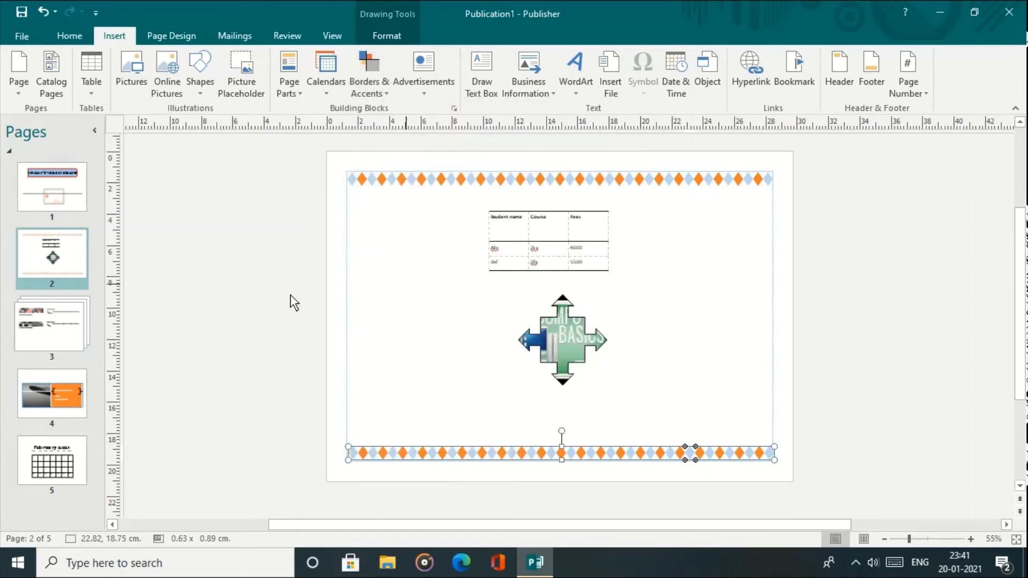
# - Add a blank page after page 2 and insert an Attention Grabber advertisement on it, enlarged over the page's upper-left area
pyautogui.click(21, 85)
pyautogui.click(30, 116)
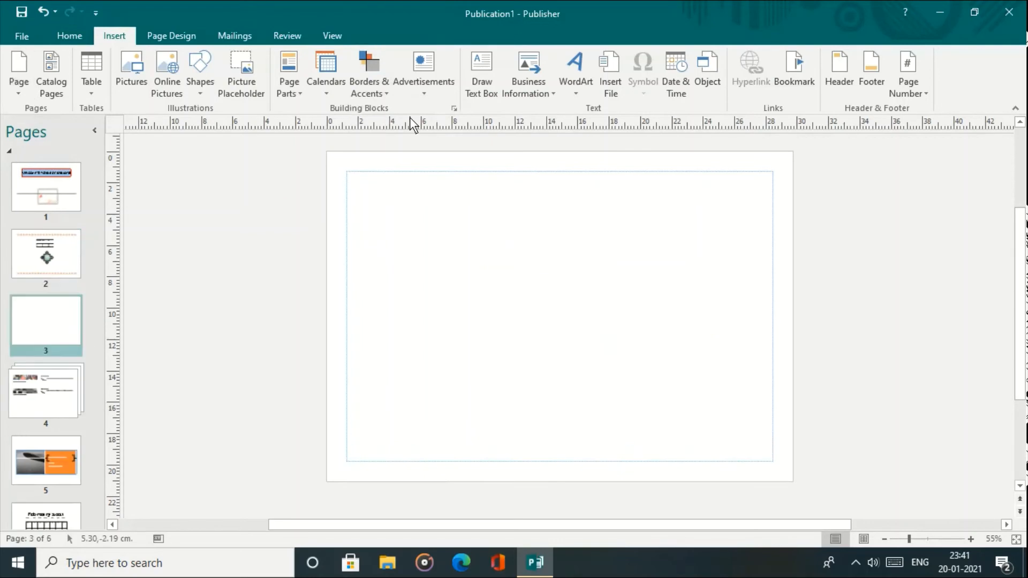
pyautogui.click(400, 65)
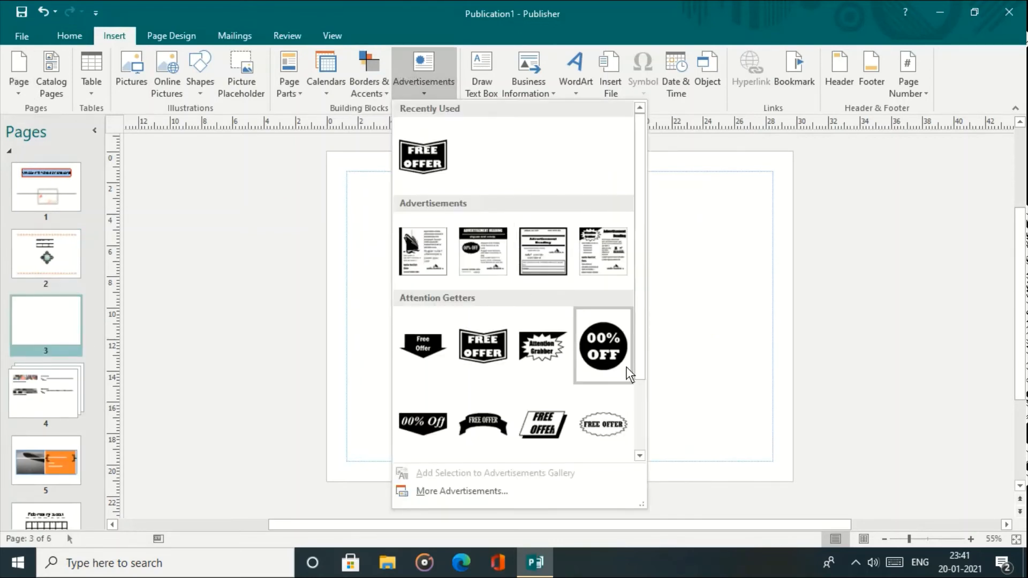
pyautogui.click(540, 367)
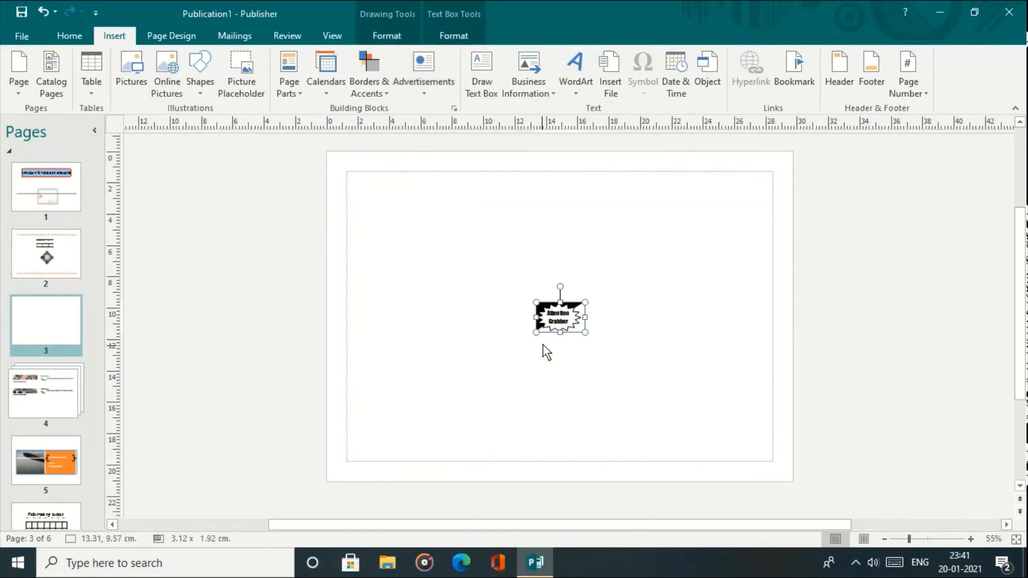
pyautogui.moveTo(536, 303); pyautogui.dragTo(426, 209)
pyautogui.moveTo(584, 332); pyautogui.dragTo(594, 339)
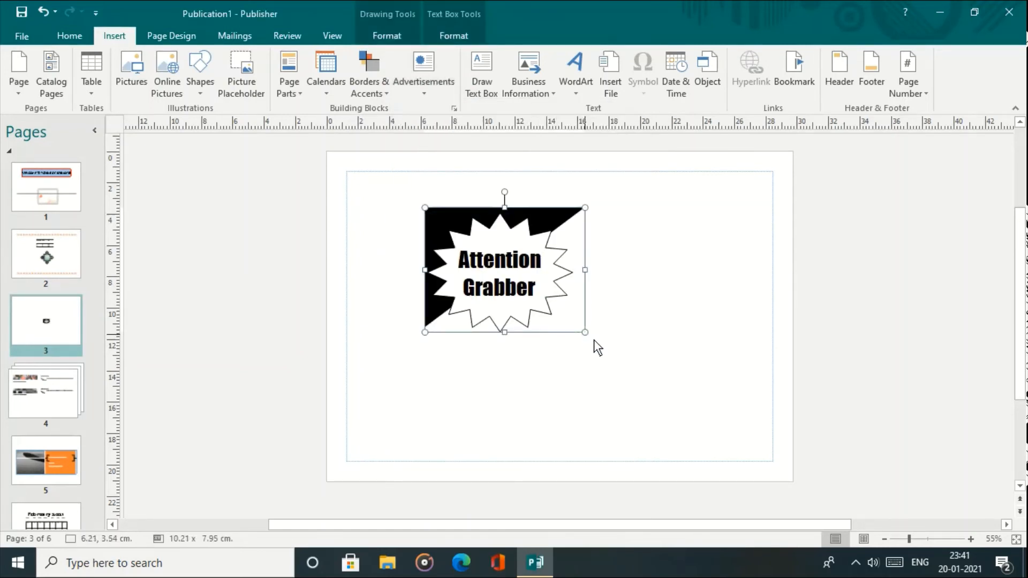
pyautogui.tripleClick(514, 292)
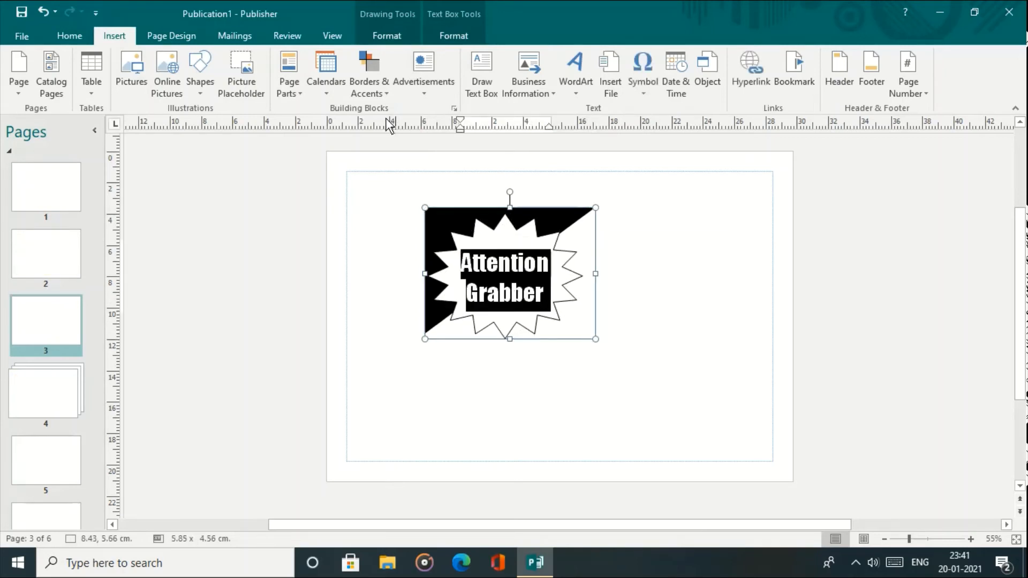
pyautogui.click(413, 89)
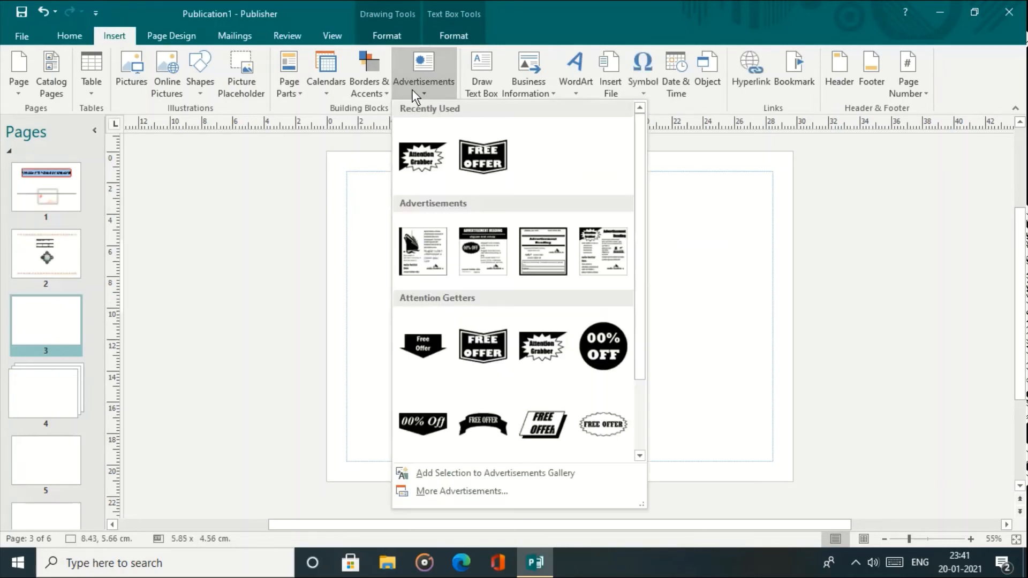
pyautogui.click(792, 330)
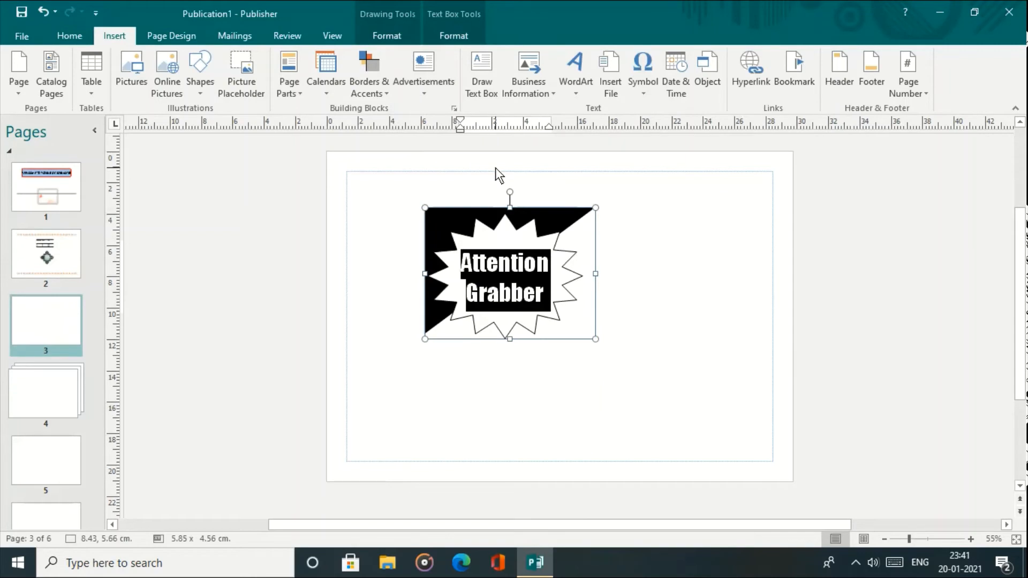
# - Insert the Free Offer arrow advertisement on page 3 beside the Attention Grabber, enlarged to about 6.2 by 8.3 cm
pyautogui.click(752, 281)
pyautogui.click(426, 91)
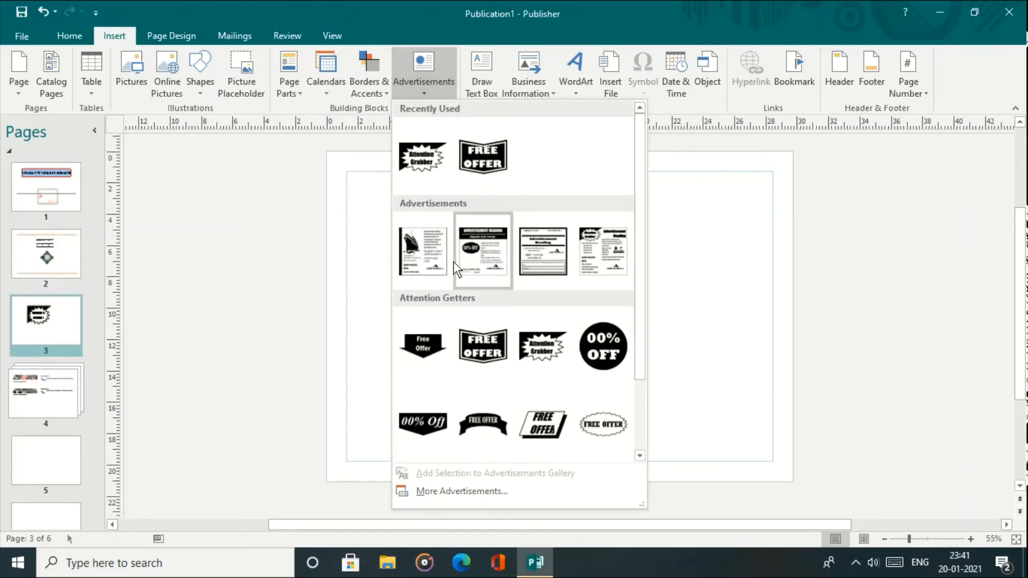
pyautogui.click(419, 349)
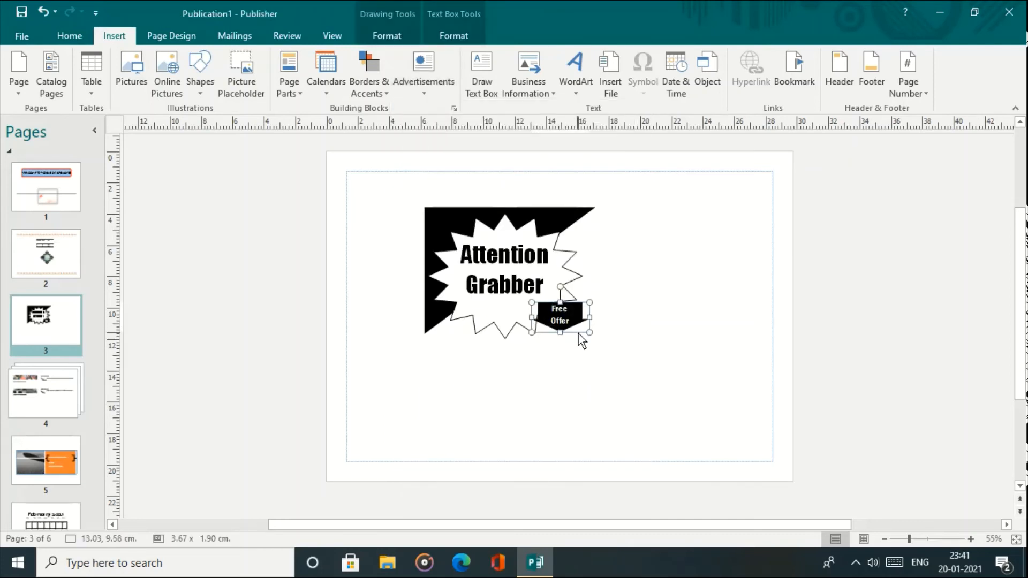
pyautogui.moveTo(579, 334); pyautogui.dragTo(632, 385)
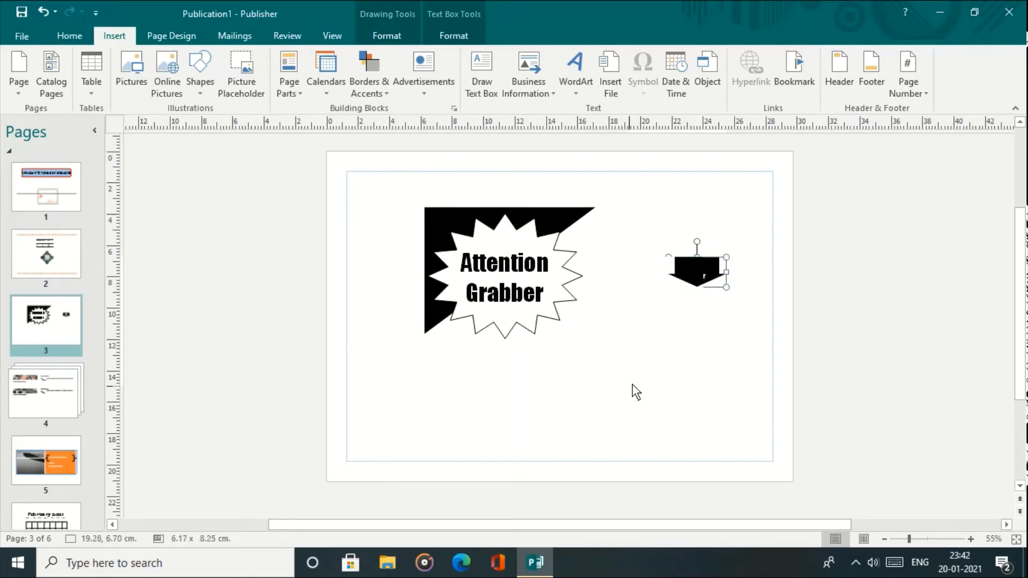
pyautogui.click(406, 204)
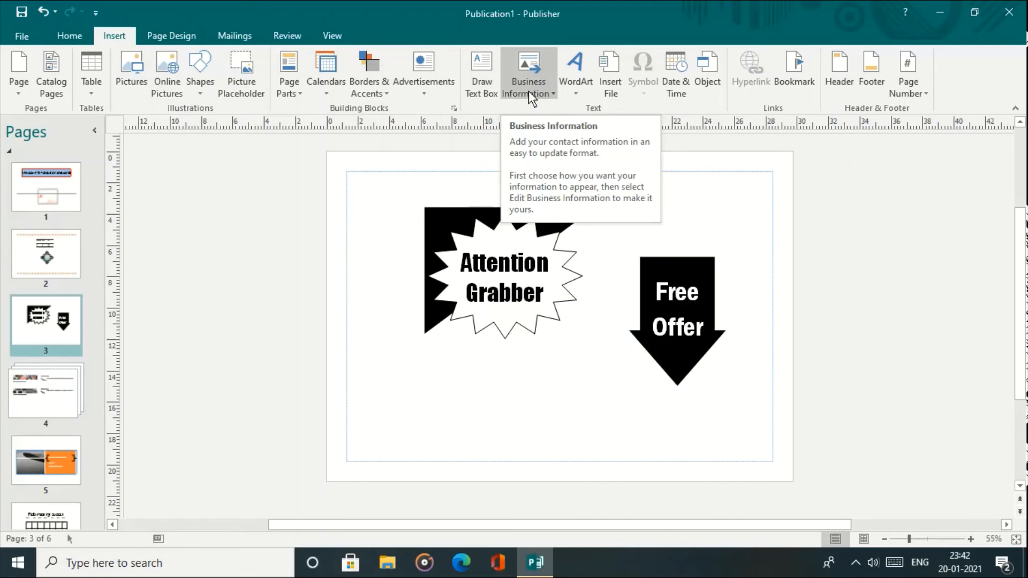
# - Insert one blank page after page 3
pyautogui.click(20, 92)
pyautogui.click(36, 143)
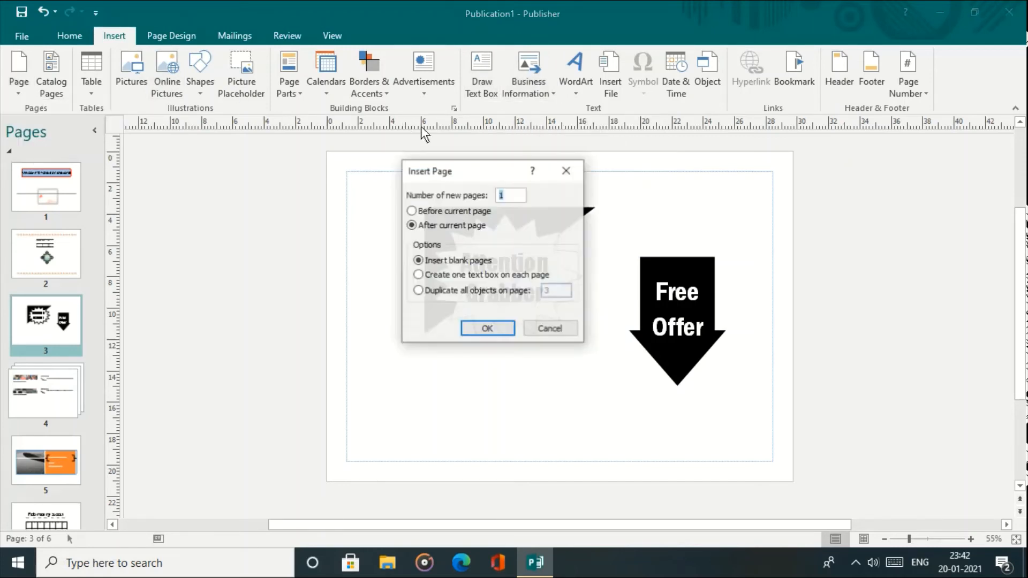
pyautogui.click(484, 328)
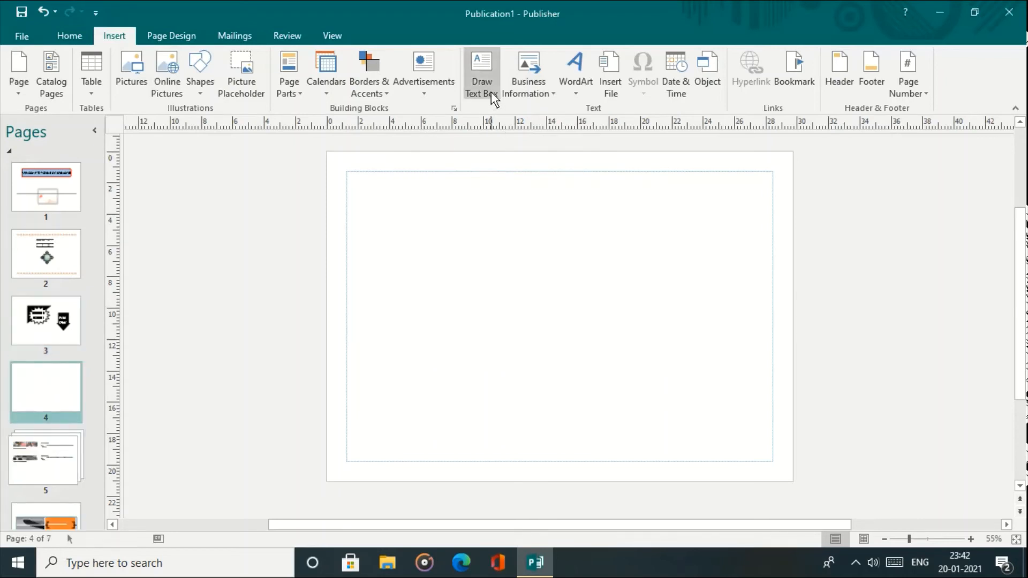
# - Edit the Custom 1 business information set and set its tagline to "Institute of Technical Education"
pyautogui.click(523, 88)
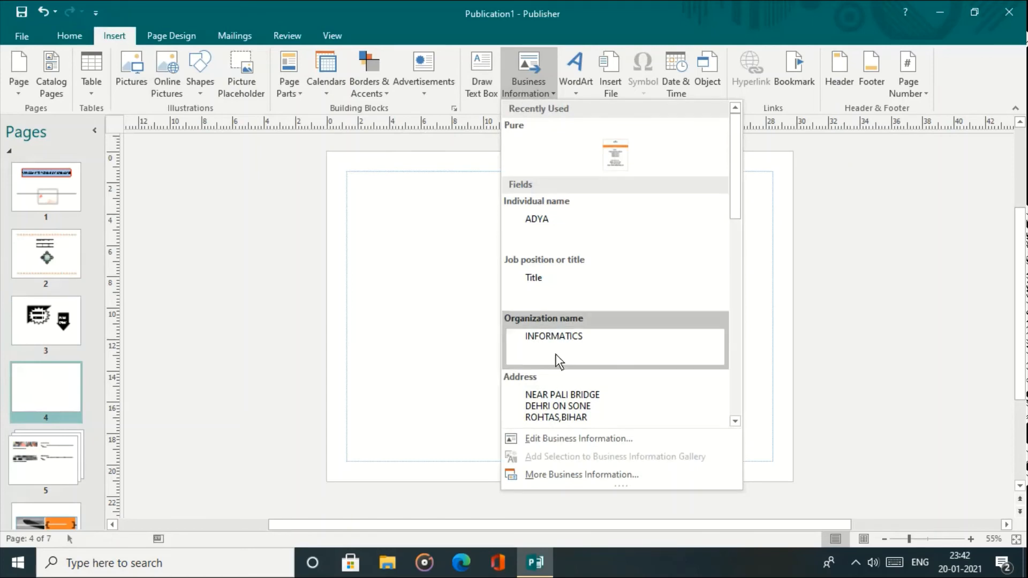
pyautogui.click(562, 440)
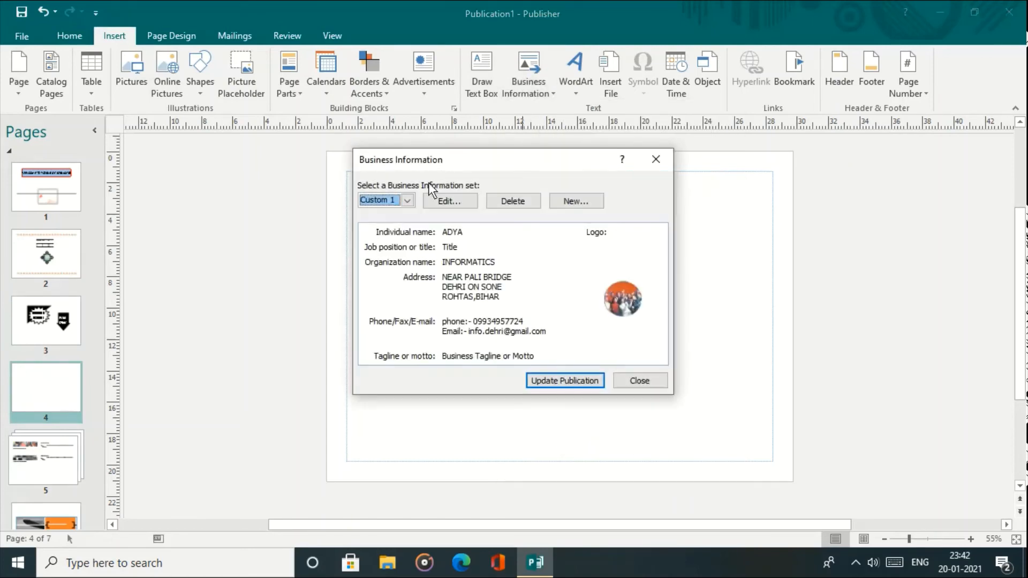
pyautogui.click(445, 199)
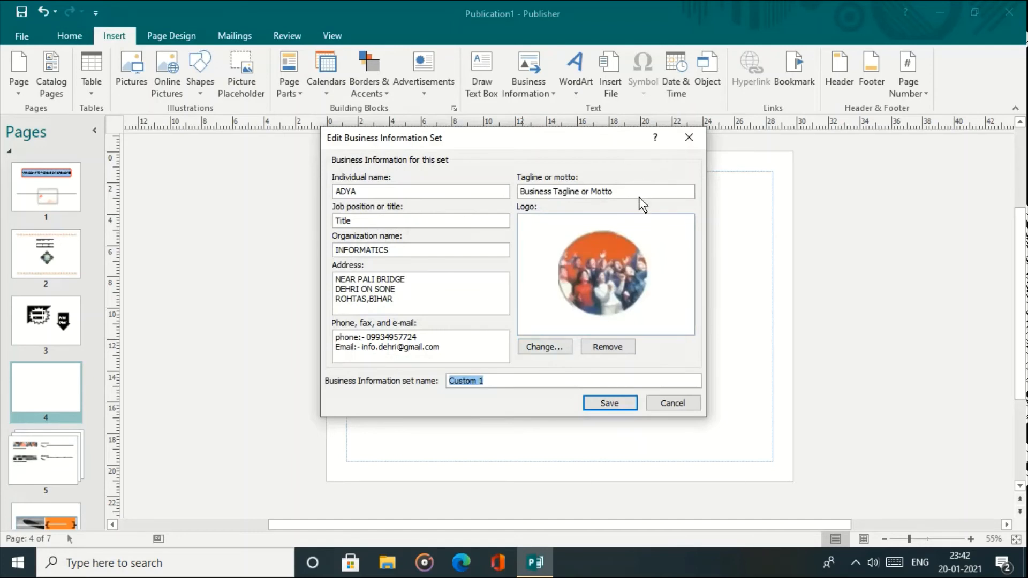
pyautogui.moveTo(638, 194); pyautogui.dragTo(532, 194)
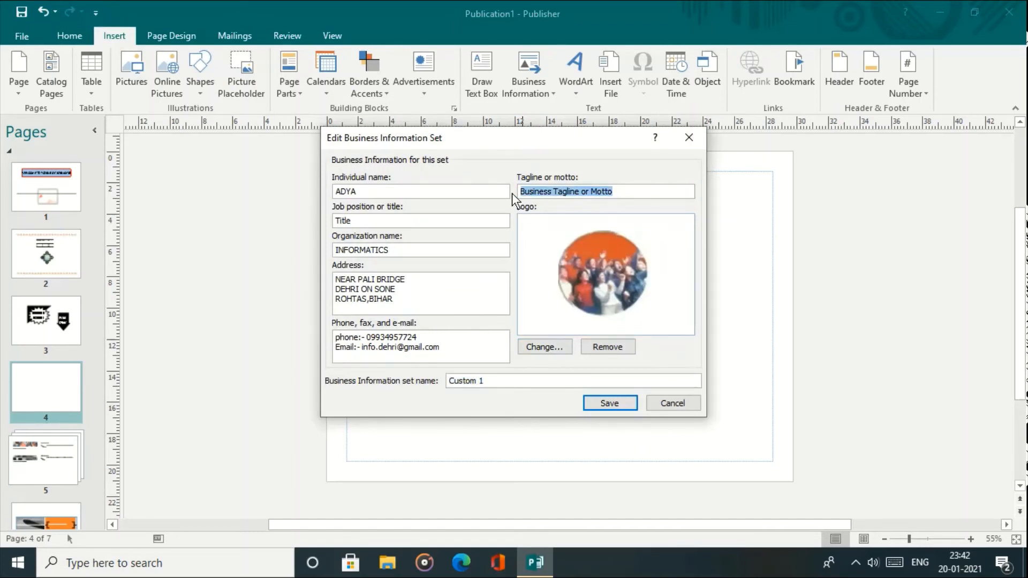
pyautogui.write('Institute ')
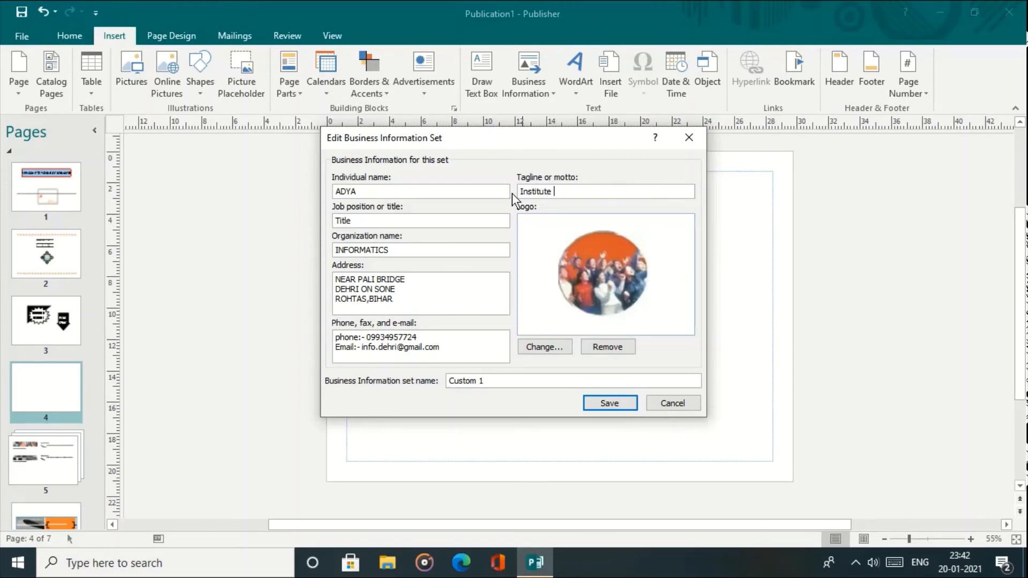
pyautogui.write('of Technical Education')
# - Rename the business information set to "informatics", save it and update the publication with it
pyautogui.moveTo(505, 381); pyautogui.dragTo(432, 383)
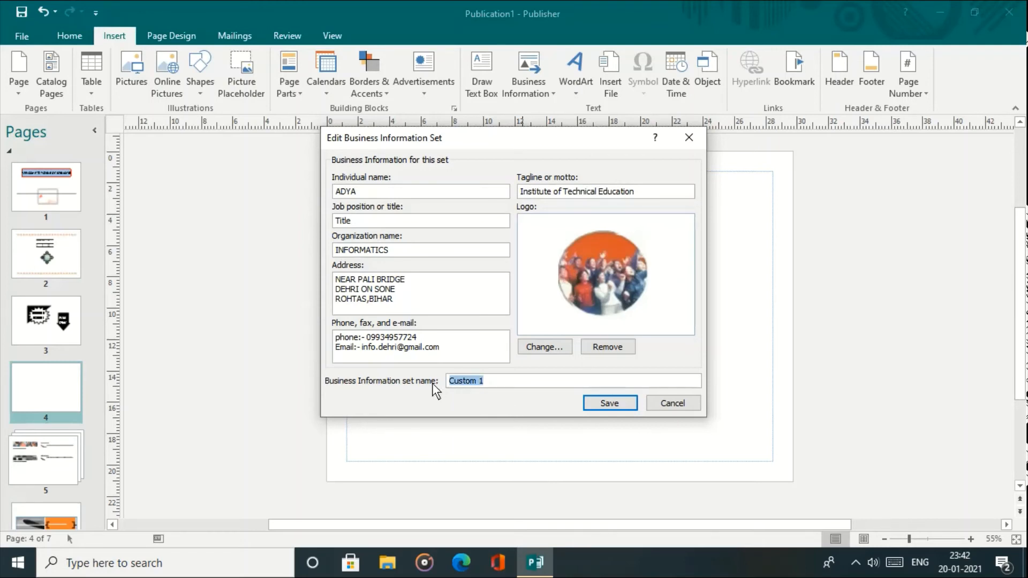
pyautogui.write('informatics')
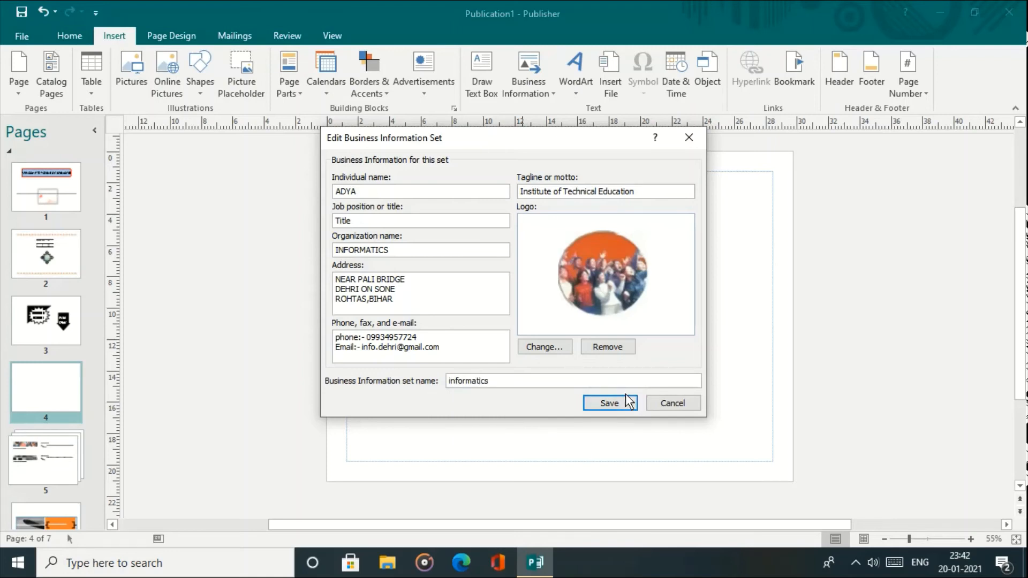
pyautogui.click(618, 403)
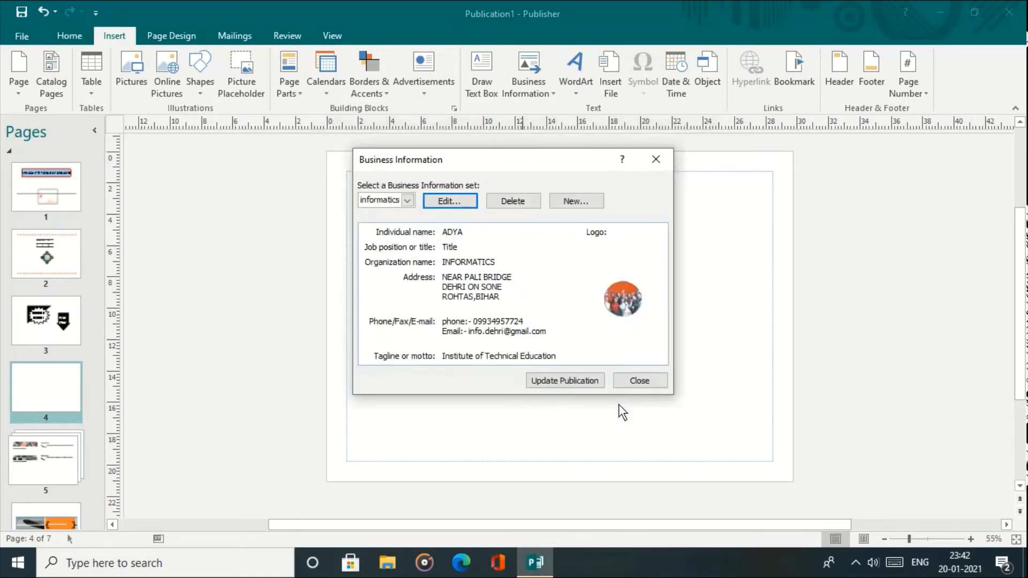
pyautogui.click(588, 386)
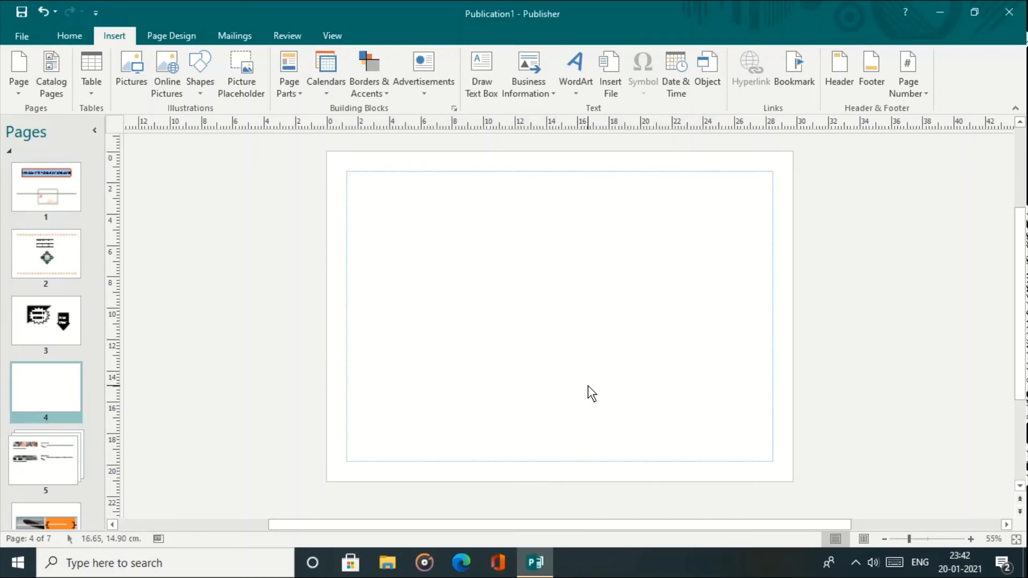
# - Insert the Pure business information block on page 4 and enlarge it to about 10.7 by 10.7 cm
pyautogui.click(523, 92)
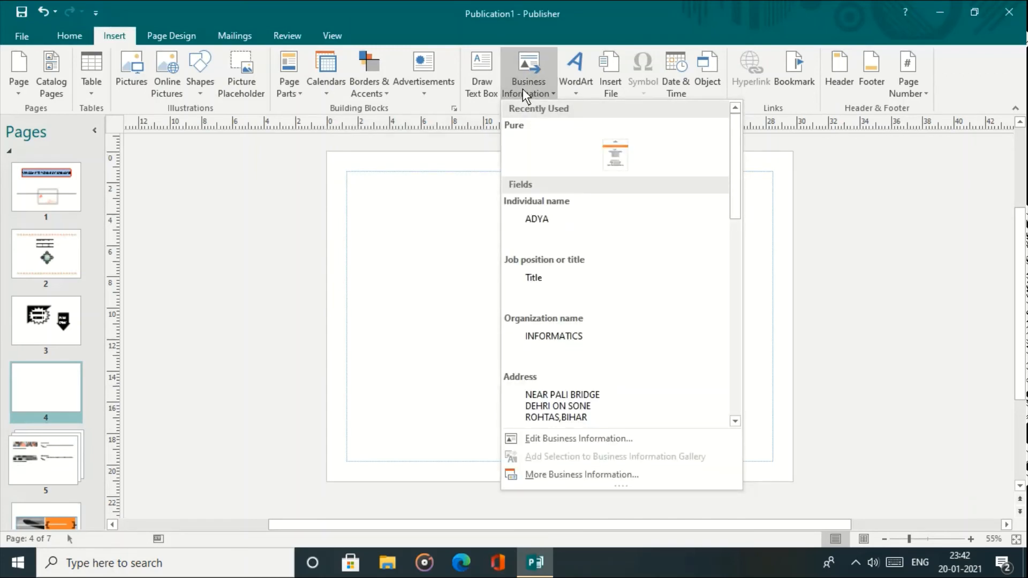
pyautogui.click(579, 157)
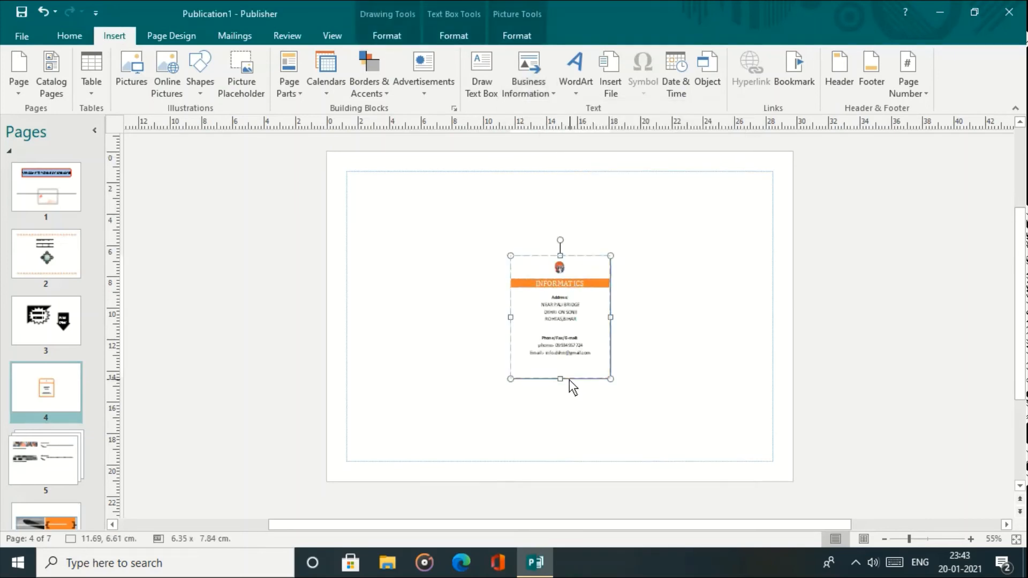
pyautogui.moveTo(561, 379); pyautogui.dragTo(562, 423)
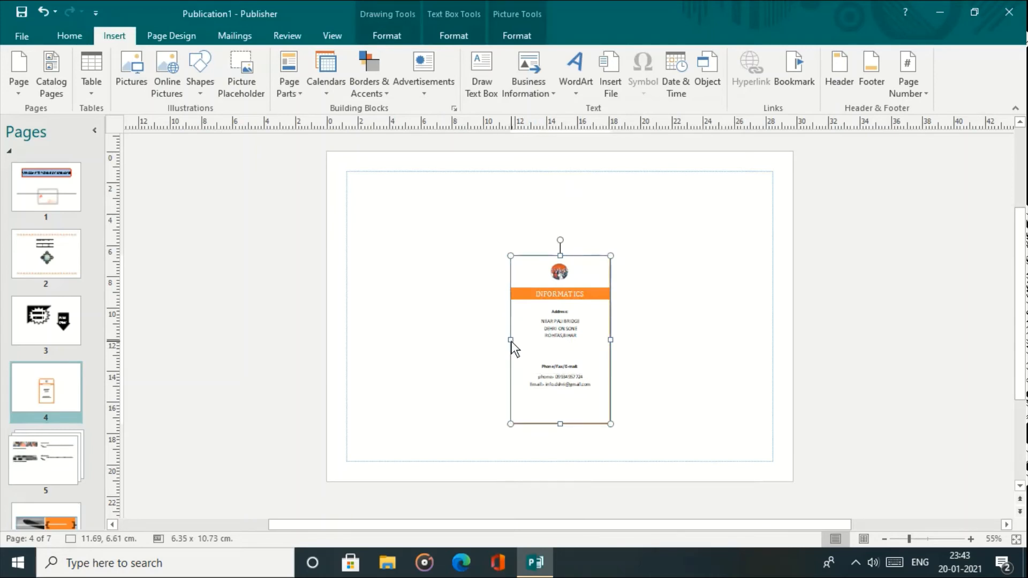
pyautogui.moveTo(511, 340); pyautogui.dragTo(442, 342)
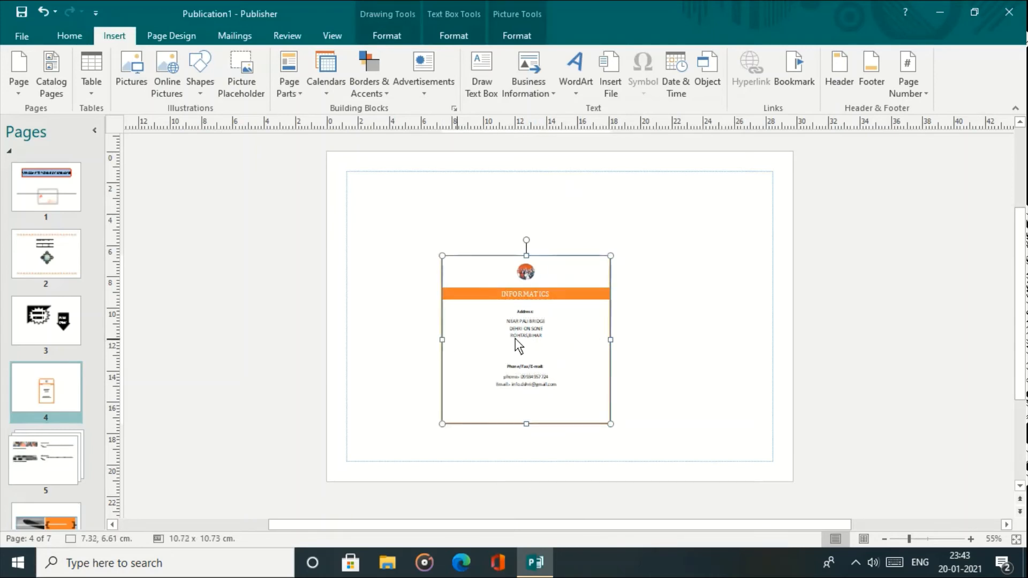
pyautogui.click(662, 357)
# - Insert a red transform-style WordArt reading "WELCOME" and place it just above the business information block
pyautogui.click(573, 93)
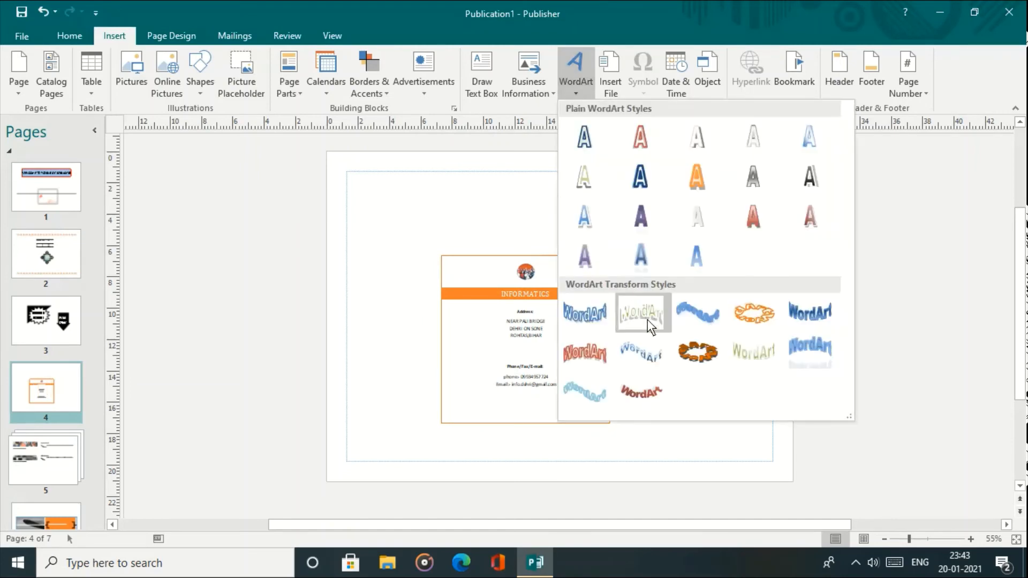
pyautogui.click(607, 356)
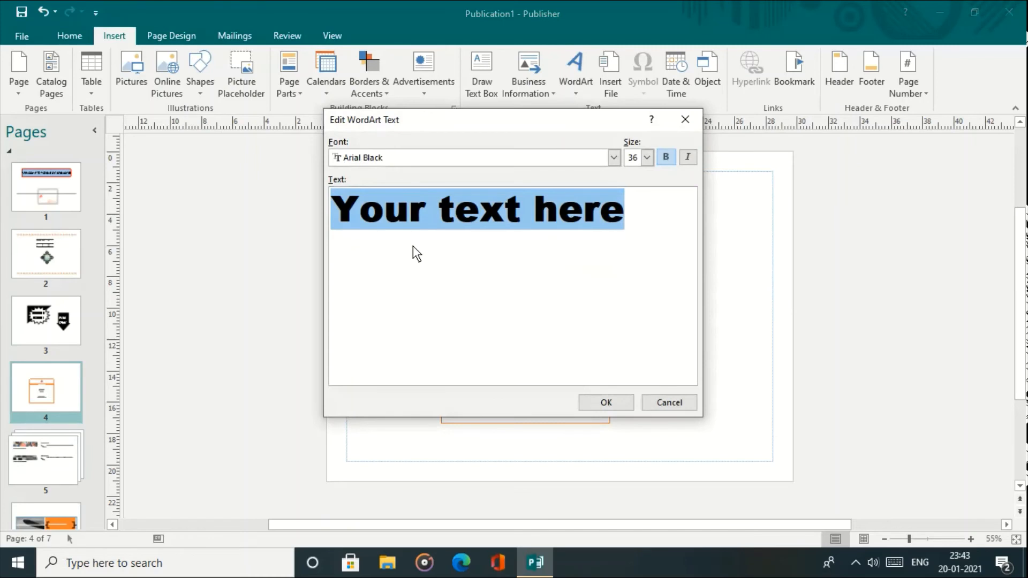
pyautogui.write('WELCOME')
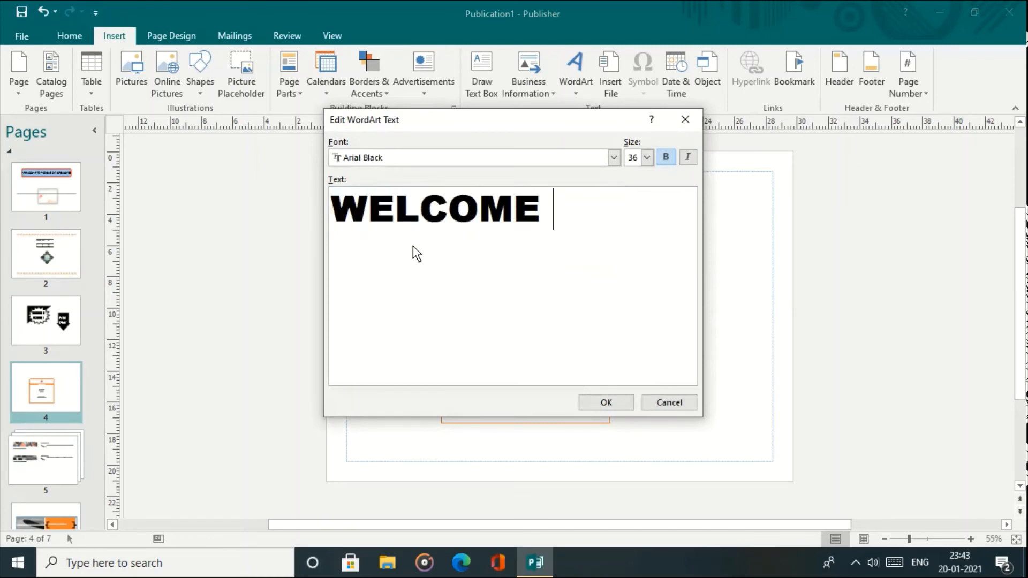
pyautogui.click(612, 403)
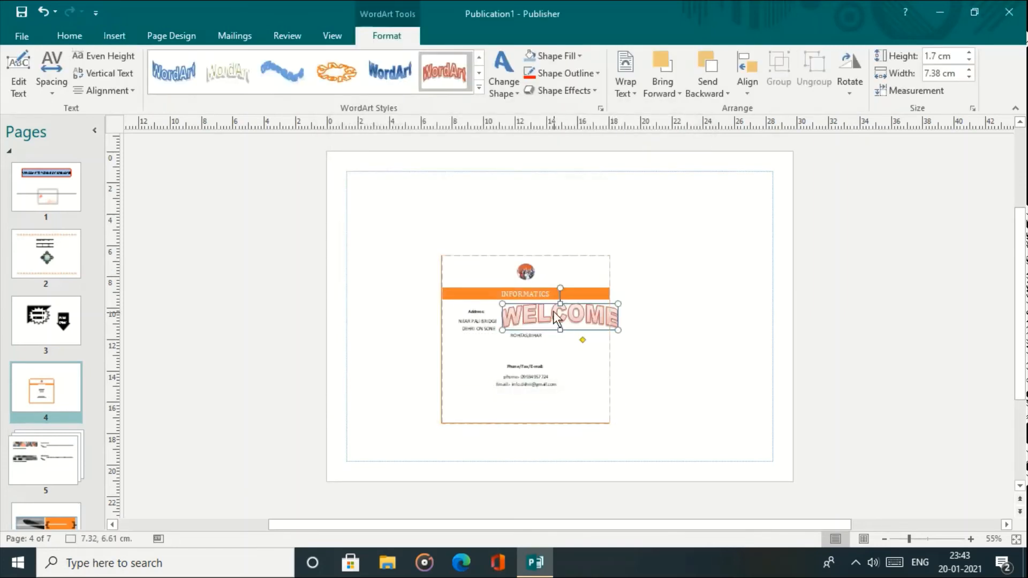
pyautogui.moveTo(547, 304); pyautogui.dragTo(545, 226)
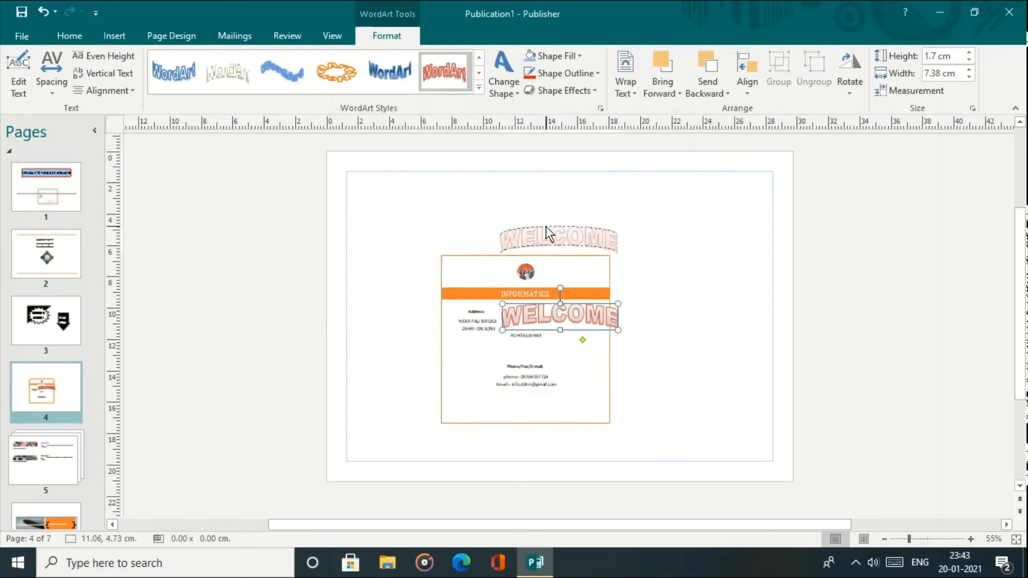
# - Raise the WELCOME WordArt to near page 4's upper margin and restyle it with the light blue wave style
pyautogui.click(378, 69)
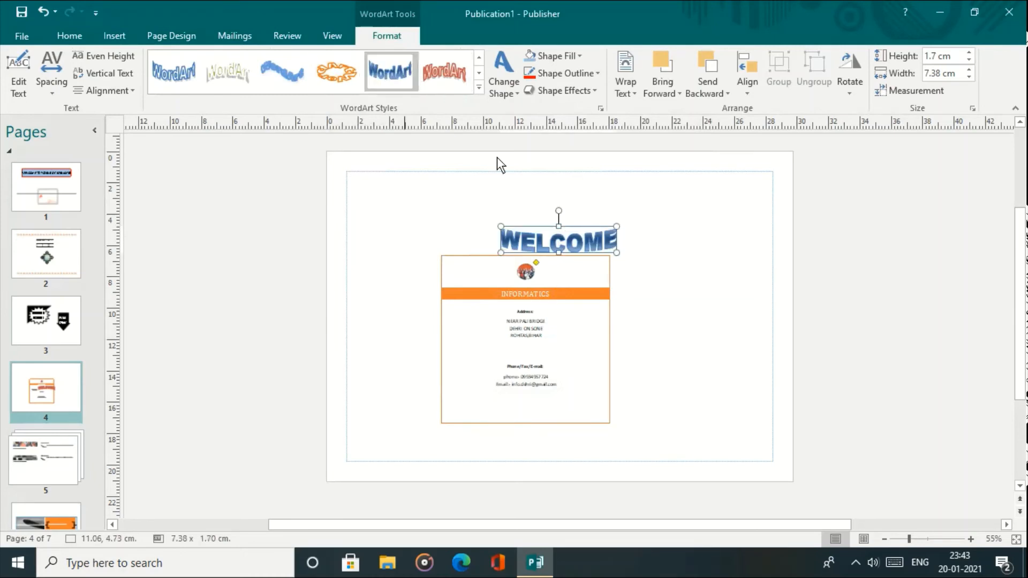
pyautogui.moveTo(536, 223); pyautogui.dragTo(536, 191)
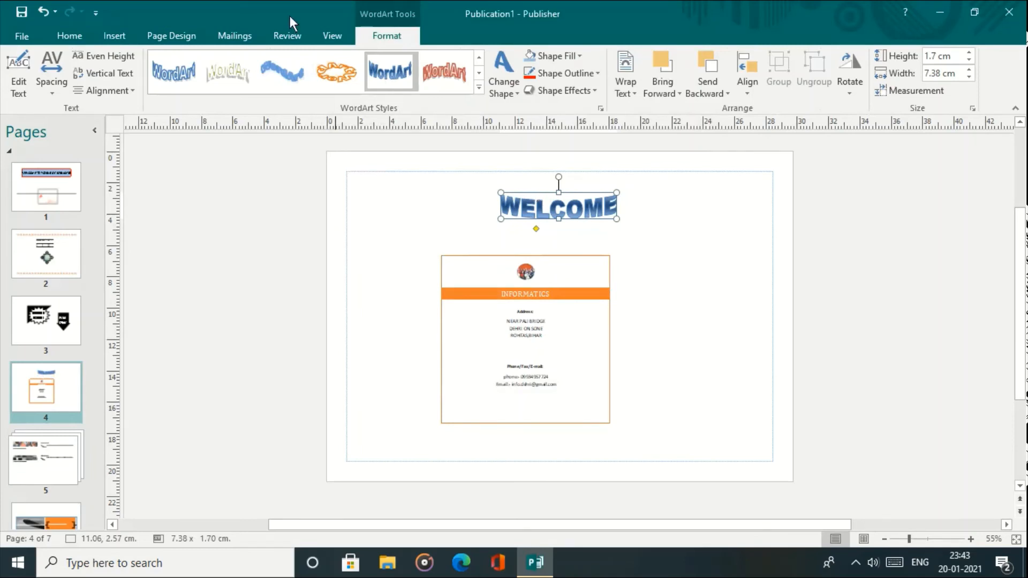
pyautogui.click(269, 62)
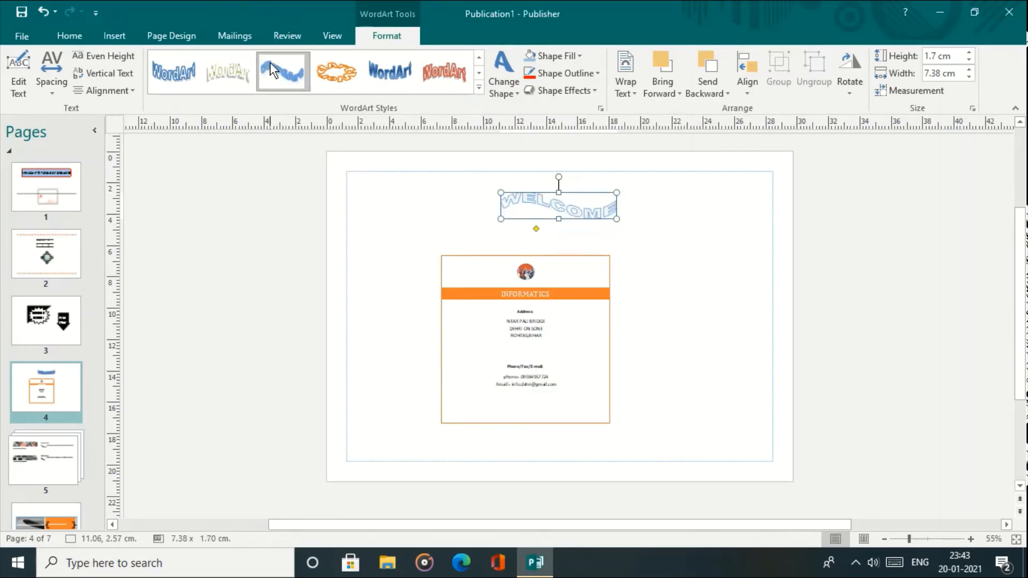
pyautogui.click(644, 240)
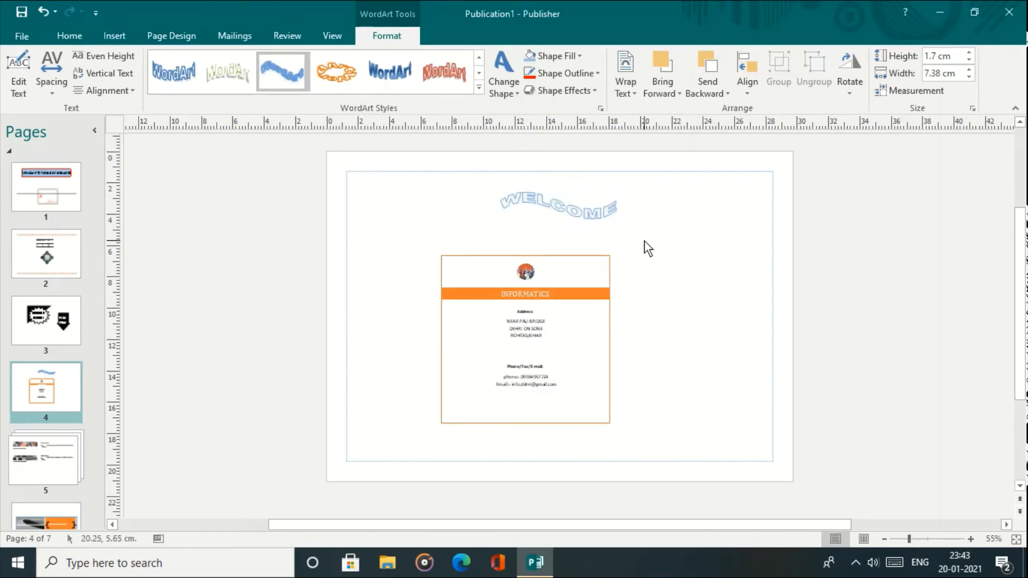
# - Insert the text file "pattern" from Documents and accept autoflowing its text into the existing text box
pyautogui.click(116, 36)
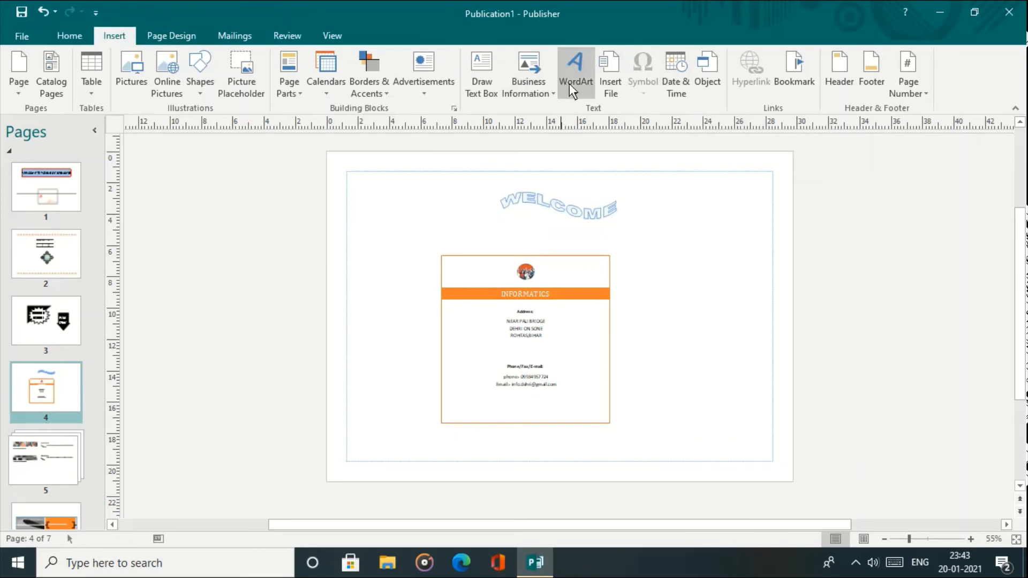
pyautogui.click(614, 85)
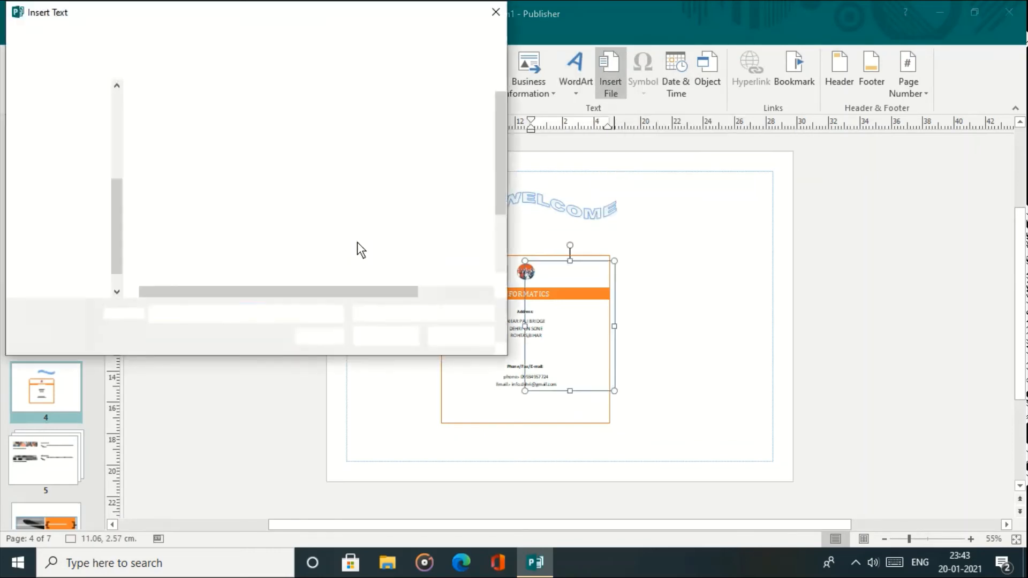
pyautogui.moveTo(497, 156); pyautogui.dragTo(499, 229)
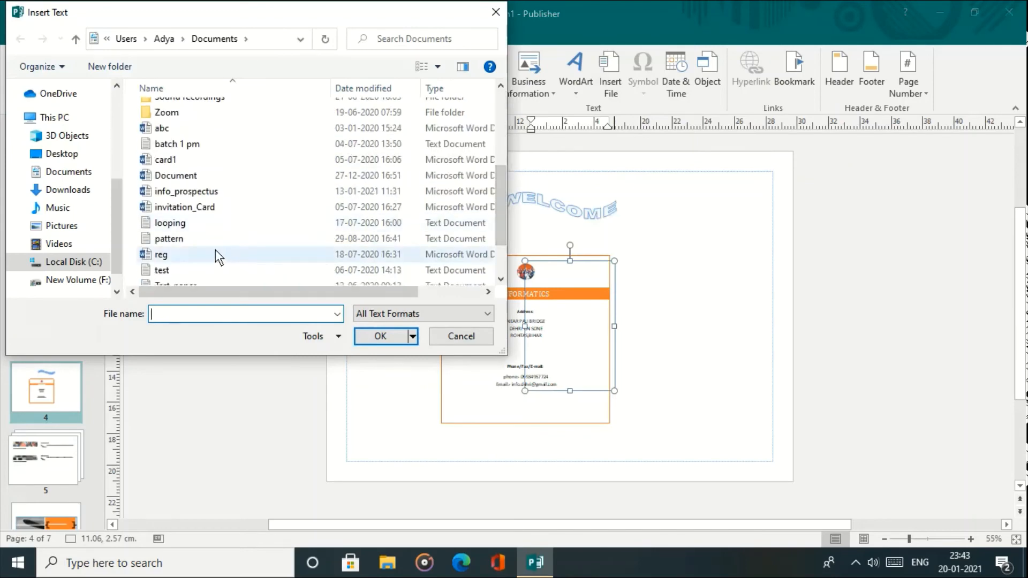
pyautogui.doubleClick(200, 237)
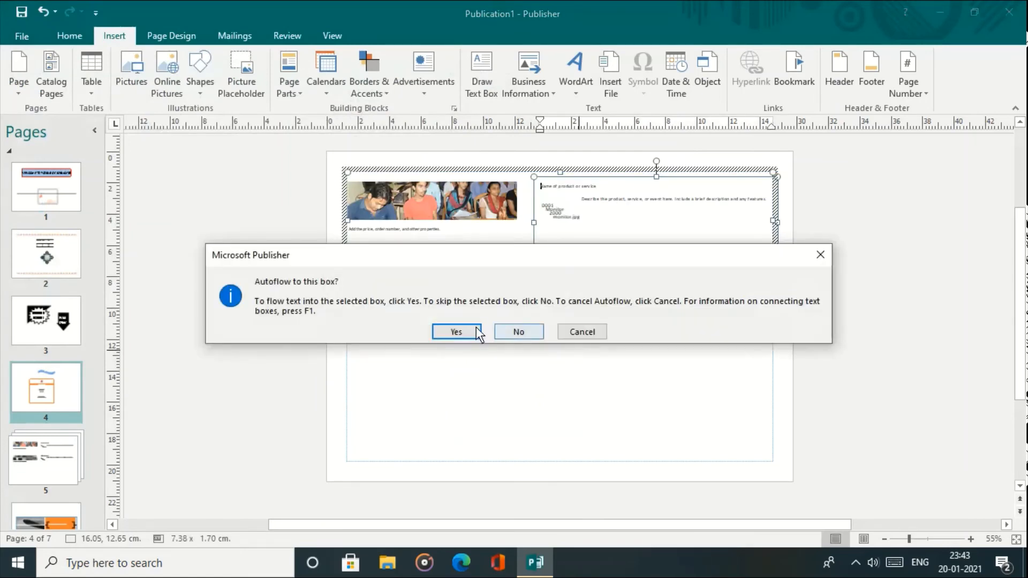
pyautogui.click(473, 328)
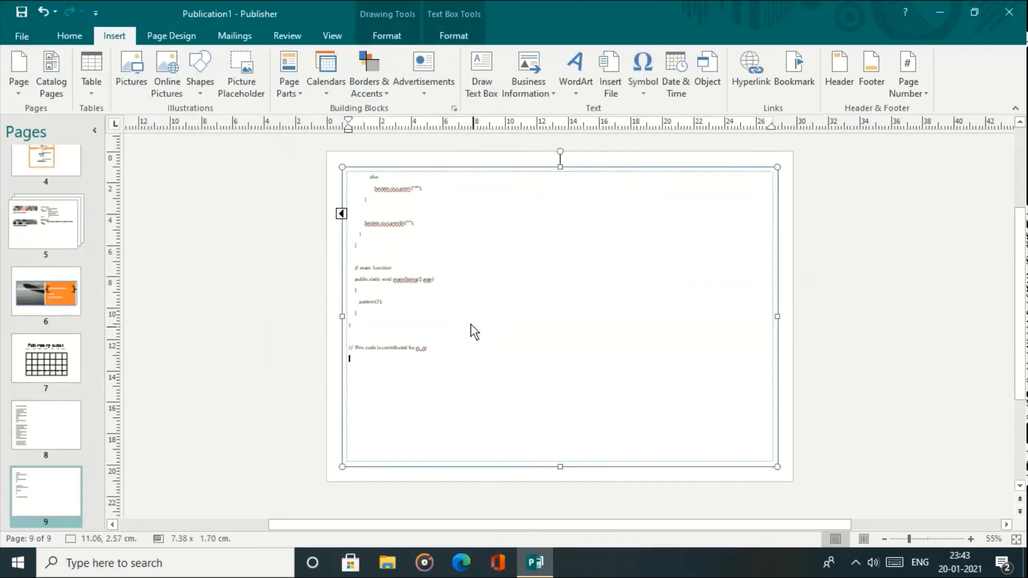
pyautogui.moveTo(357, 197); pyautogui.dragTo(486, 400)
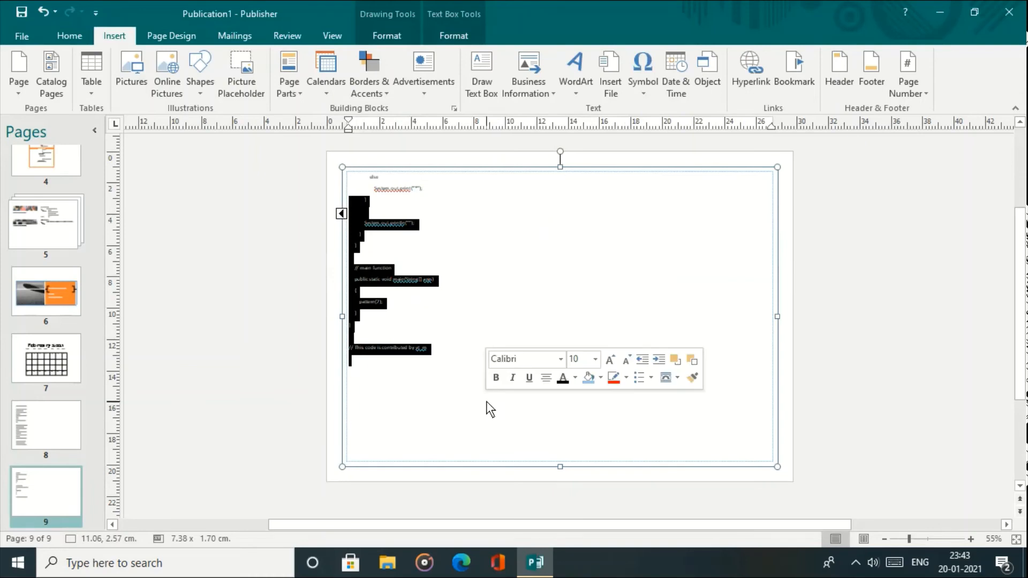
pyautogui.click(825, 401)
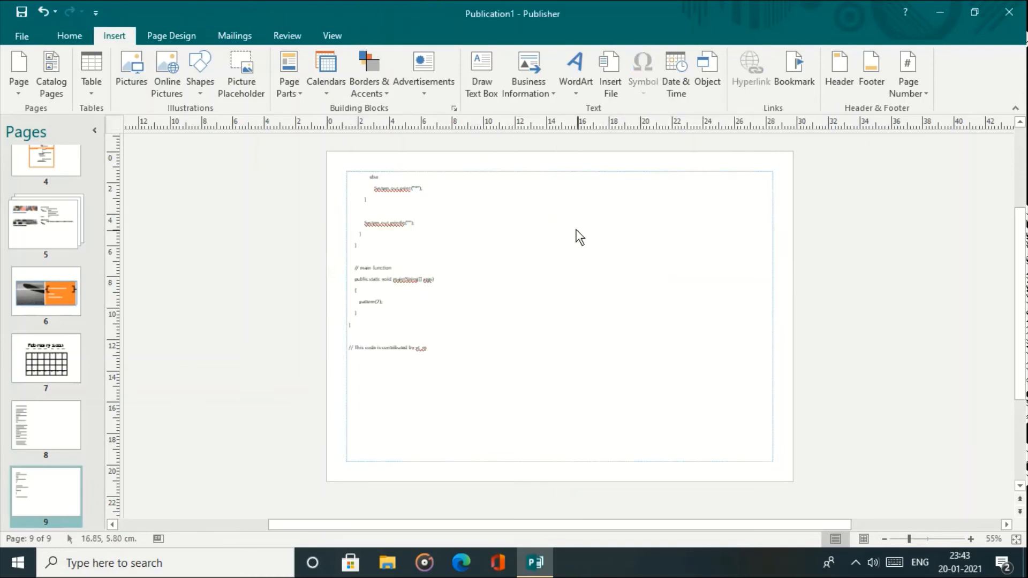
# - Delete the text box on page 9, and undo both that deletion and the text file insertion
pyautogui.click(537, 172)
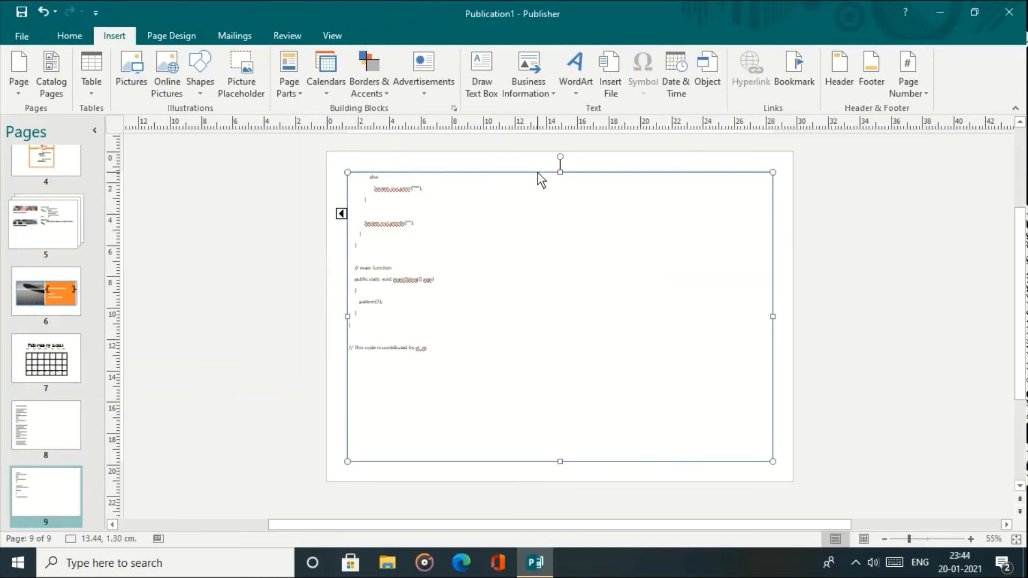
pyautogui.press('Delete')
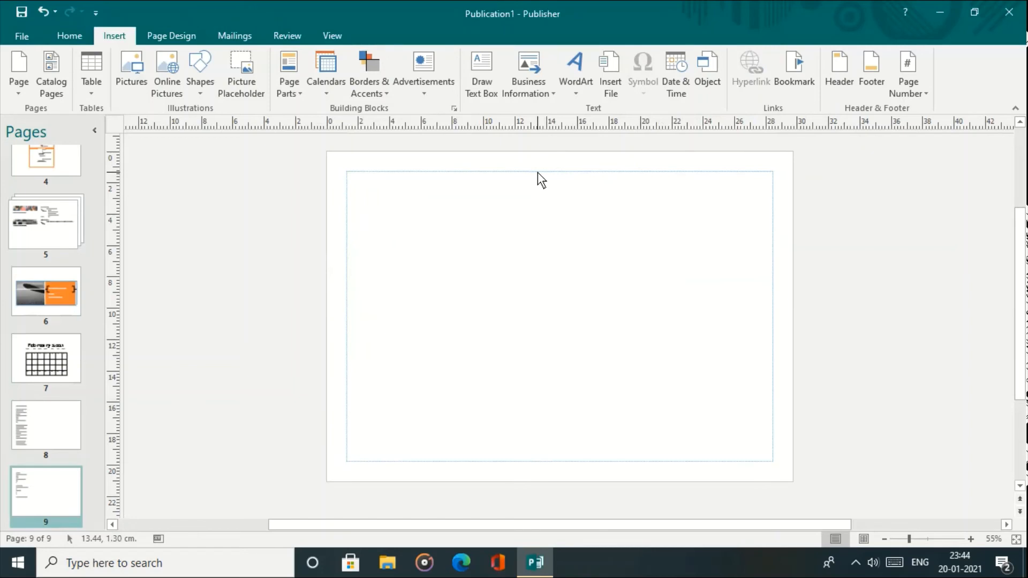
pyautogui.hotkey('ctrl', 'z')
pyautogui.hotkey('ctrl', 'z')
pyautogui.hotkey('ctrl', 'z')
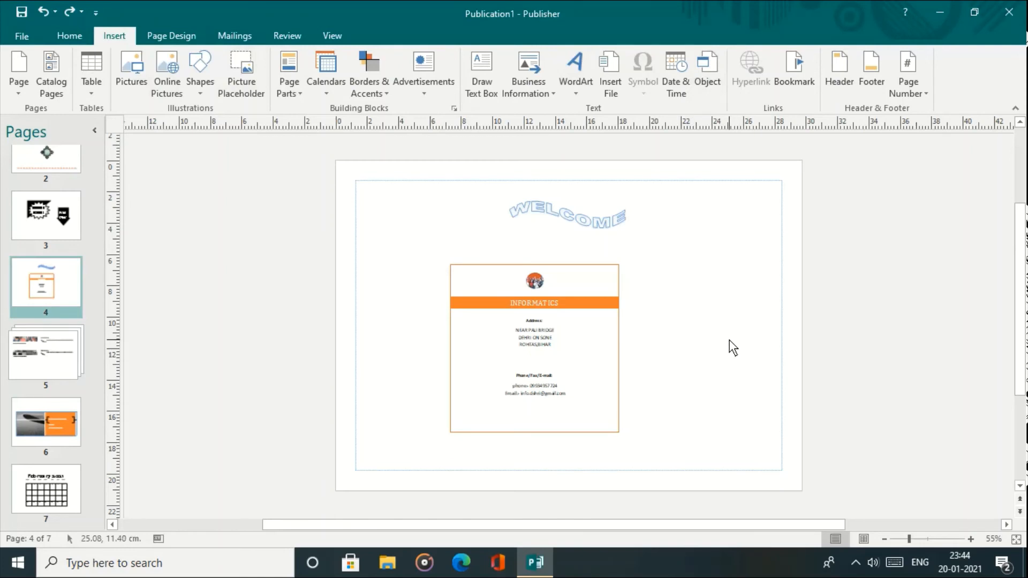
# - Draw a text box about 8.04 by 1.65 cm below and beside the business information block on page 4
pyautogui.click(675, 73)
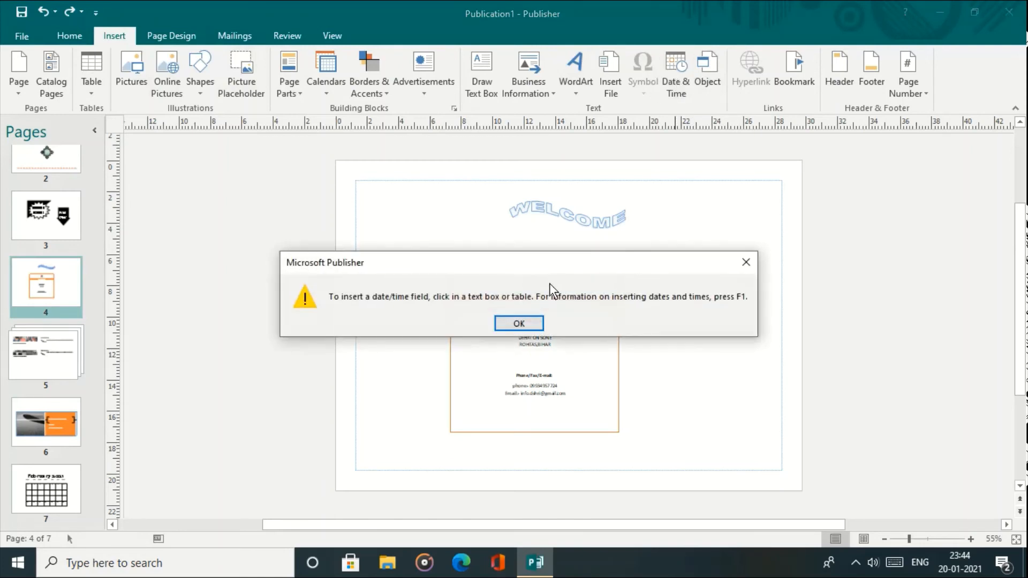
pyautogui.click(520, 325)
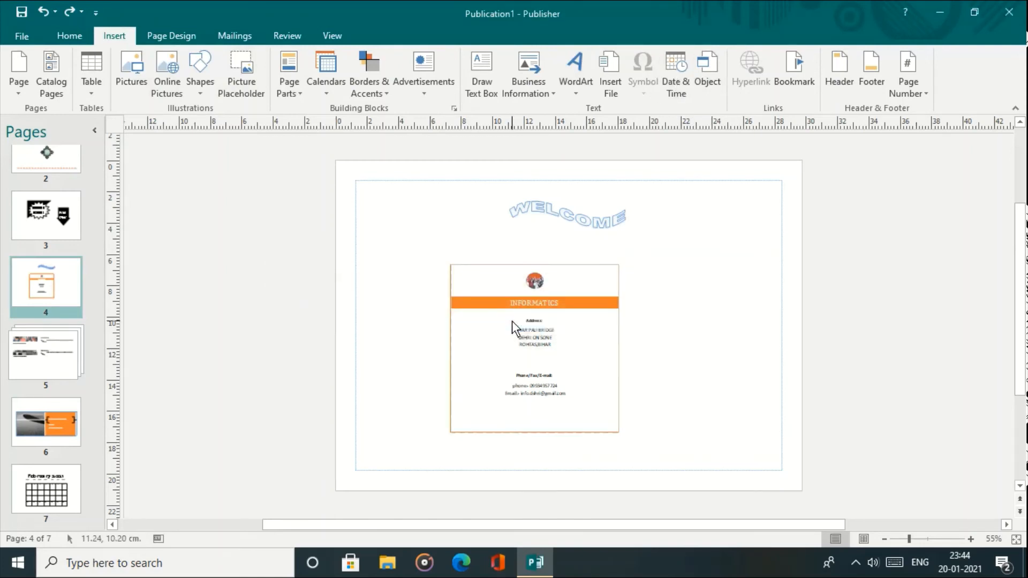
pyautogui.click(483, 93)
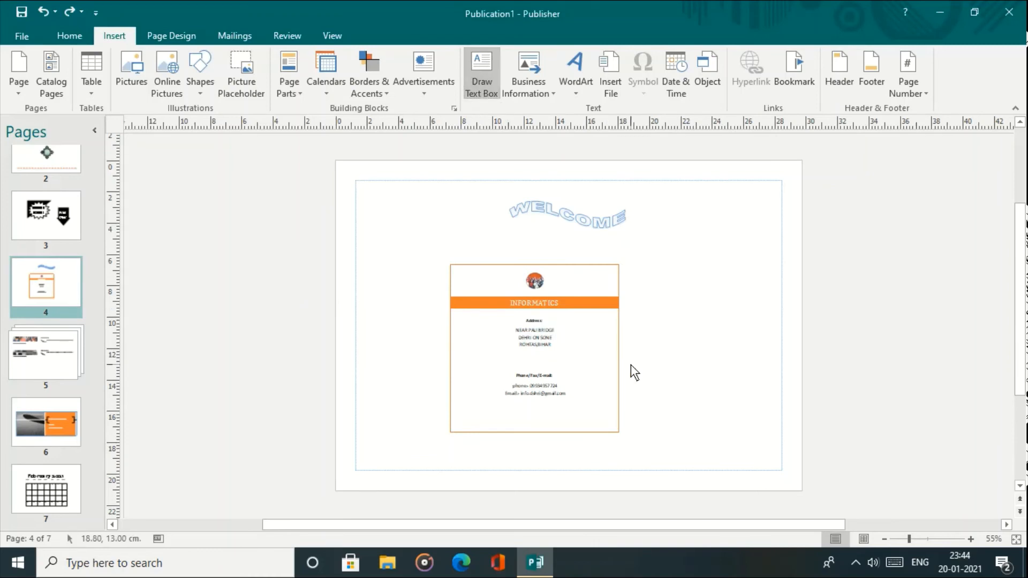
pyautogui.moveTo(634, 429); pyautogui.dragTo(769, 465)
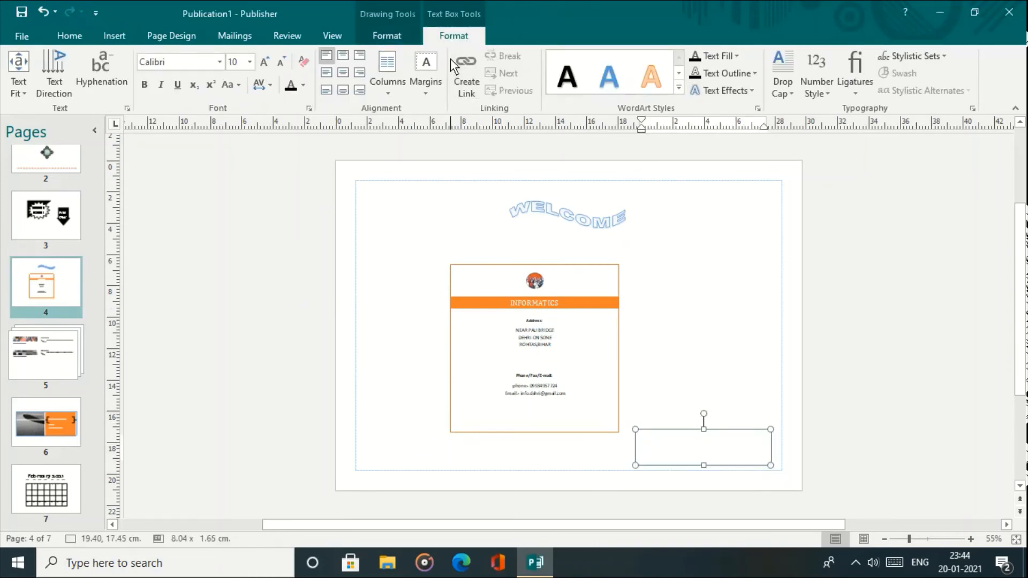
# - Insert the current date into the new text box in the 20-01-2021 format
pyautogui.click(79, 40)
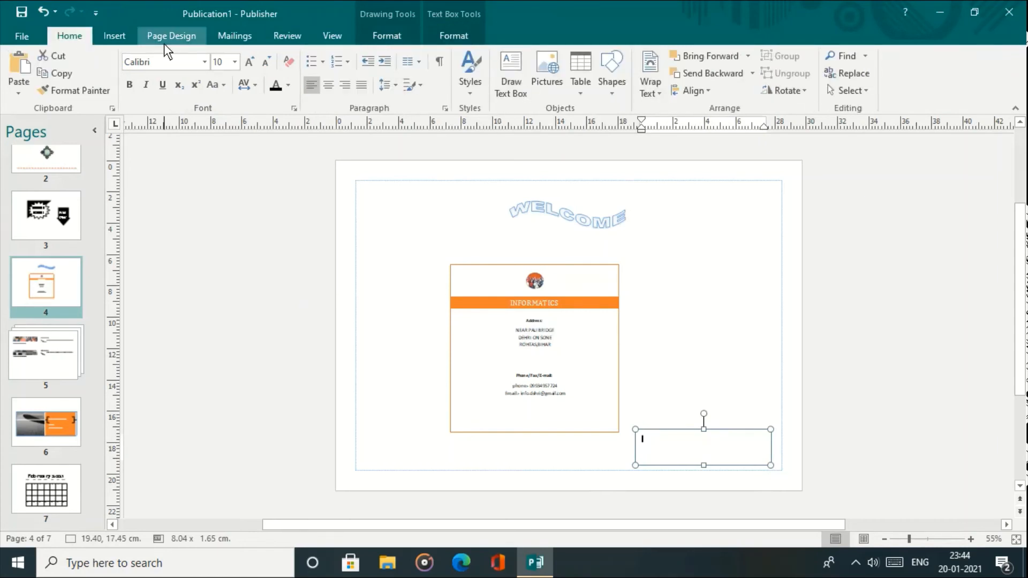
pyautogui.click(123, 34)
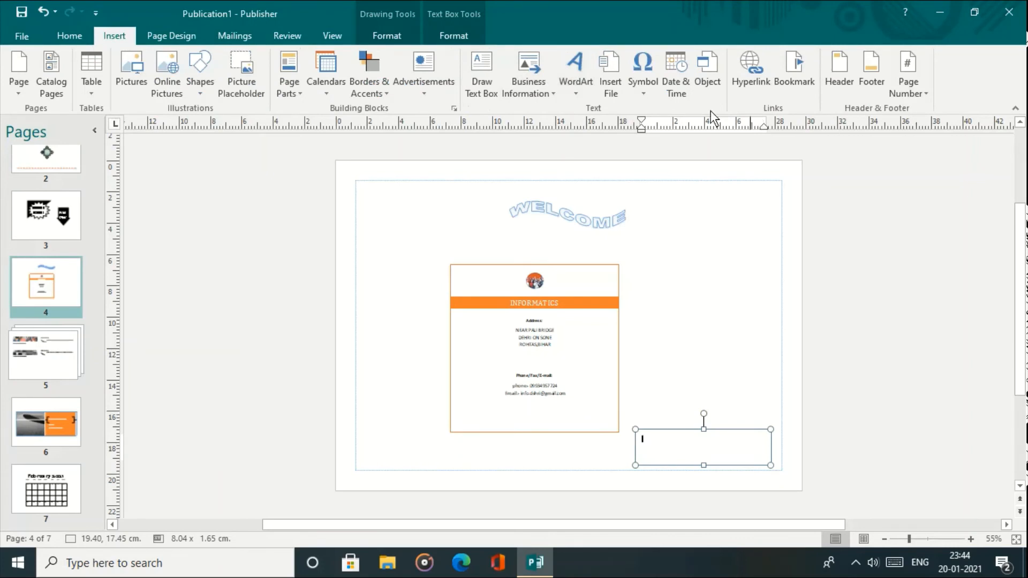
pyautogui.click(681, 99)
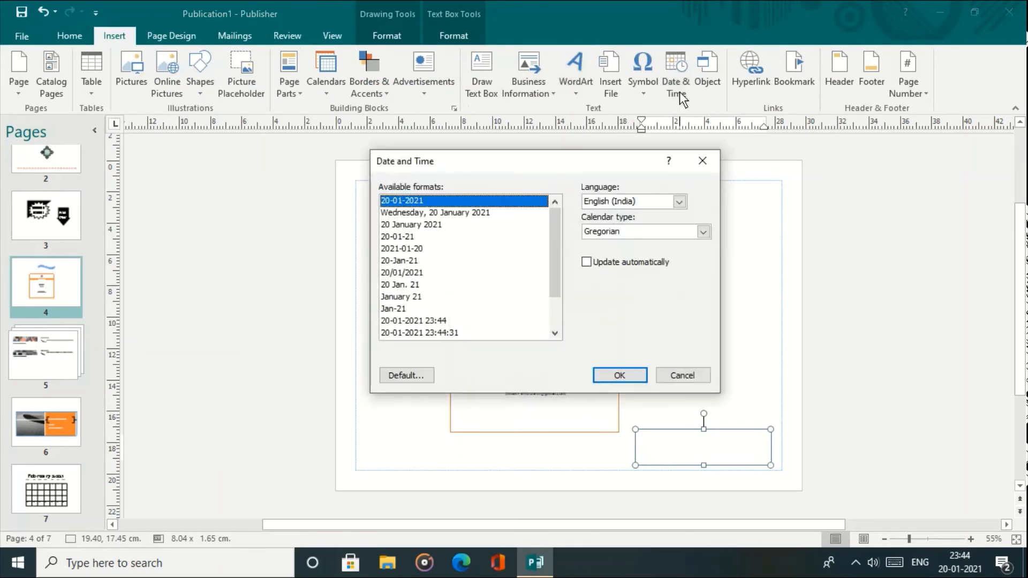
pyautogui.click(621, 375)
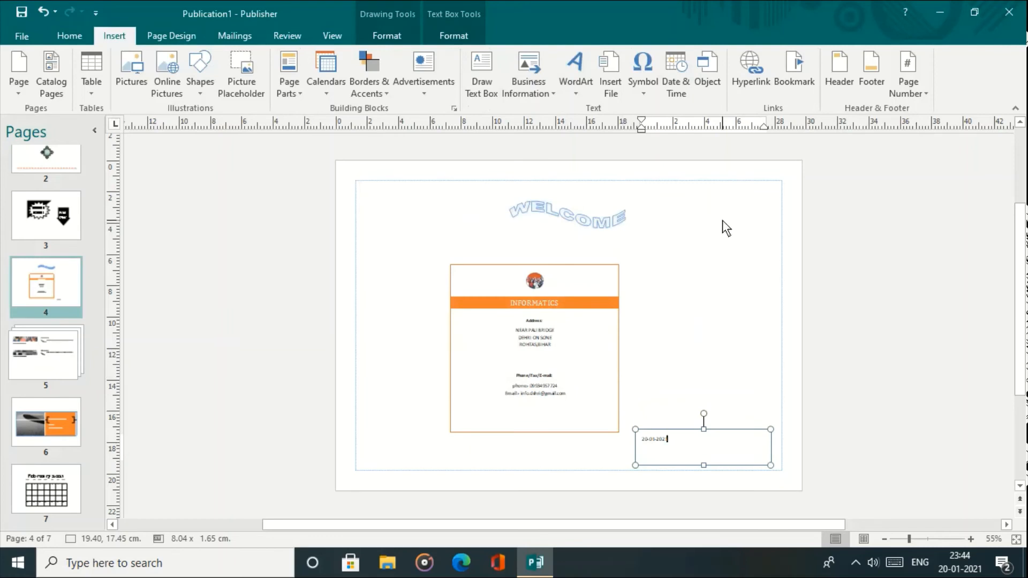
# - Insert a new Microsoft Excel Chart object on page 4, keep its chart sheet shown, and return to the maximized publication window
pyautogui.click(711, 70)
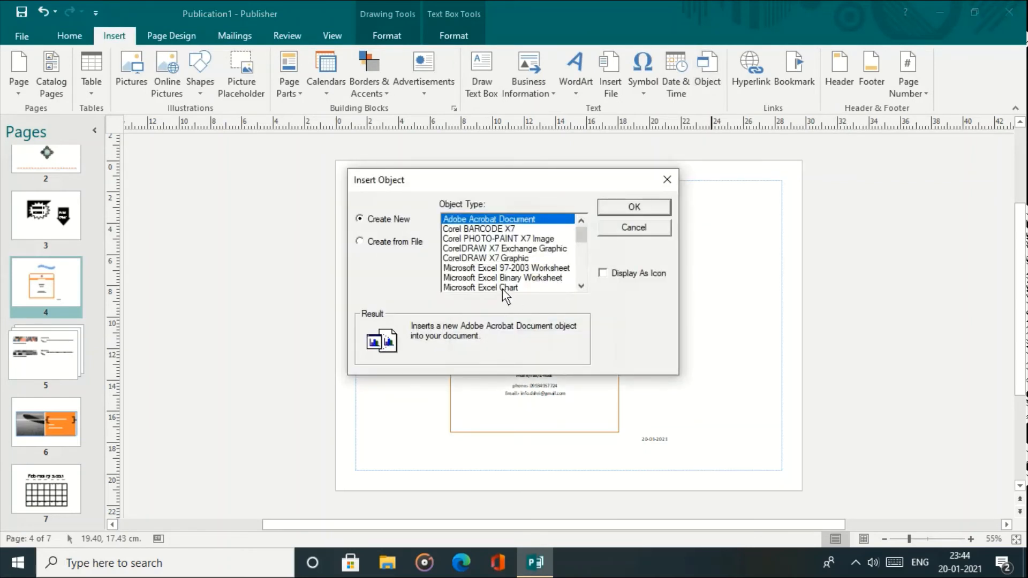
pyautogui.click(512, 288)
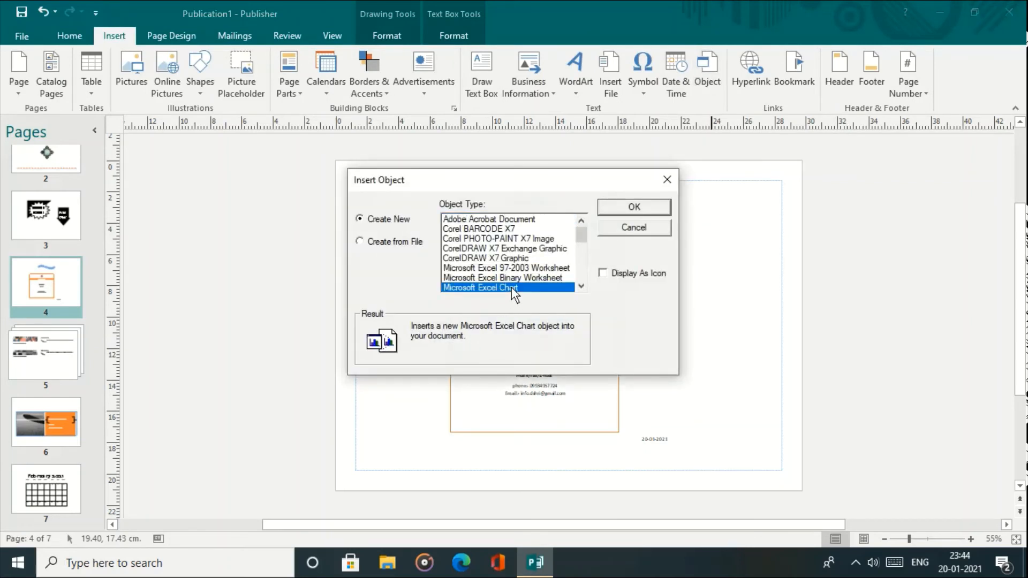
pyautogui.click(650, 206)
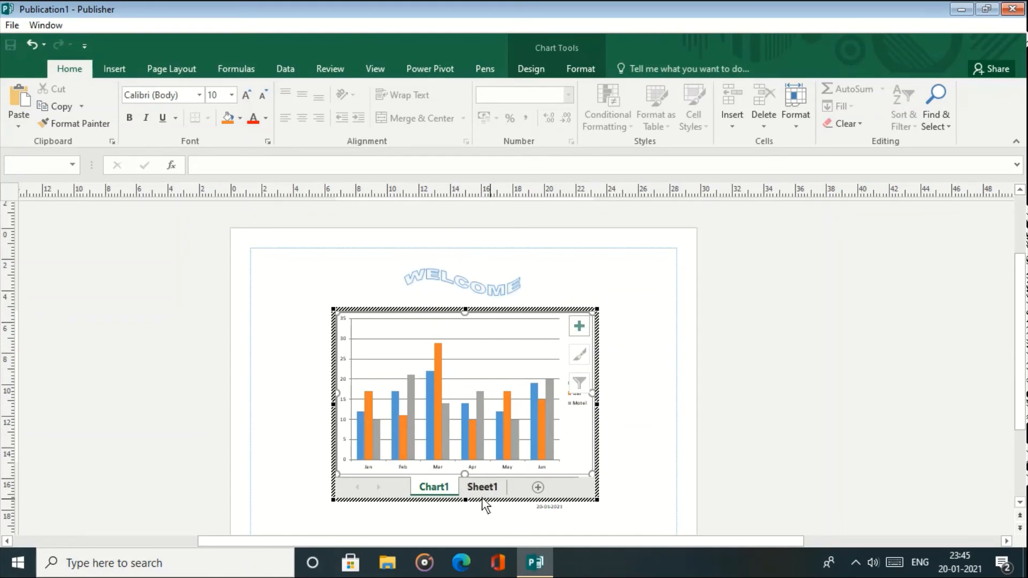
pyautogui.click(481, 486)
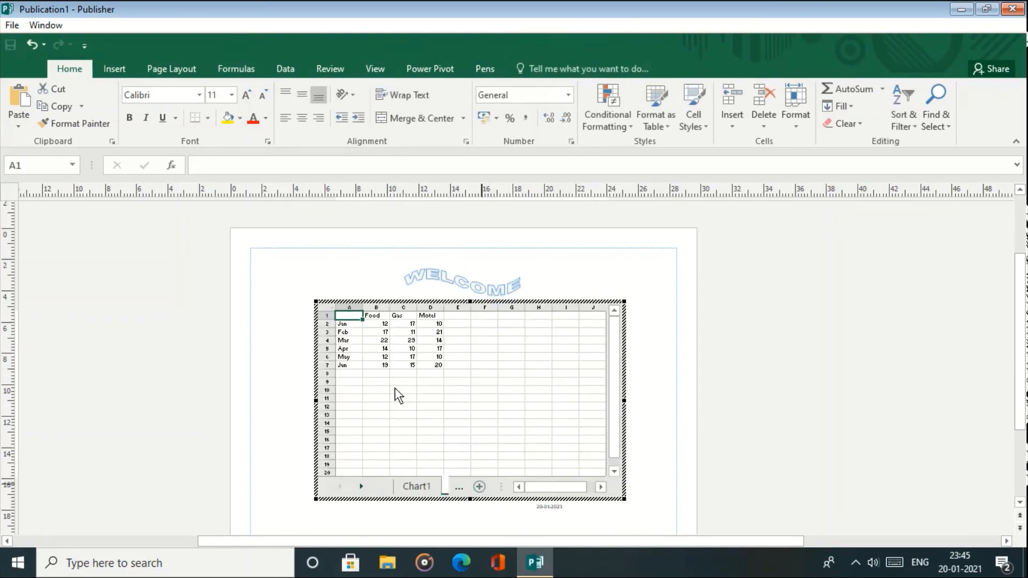
pyautogui.click(416, 486)
pyautogui.click(636, 382)
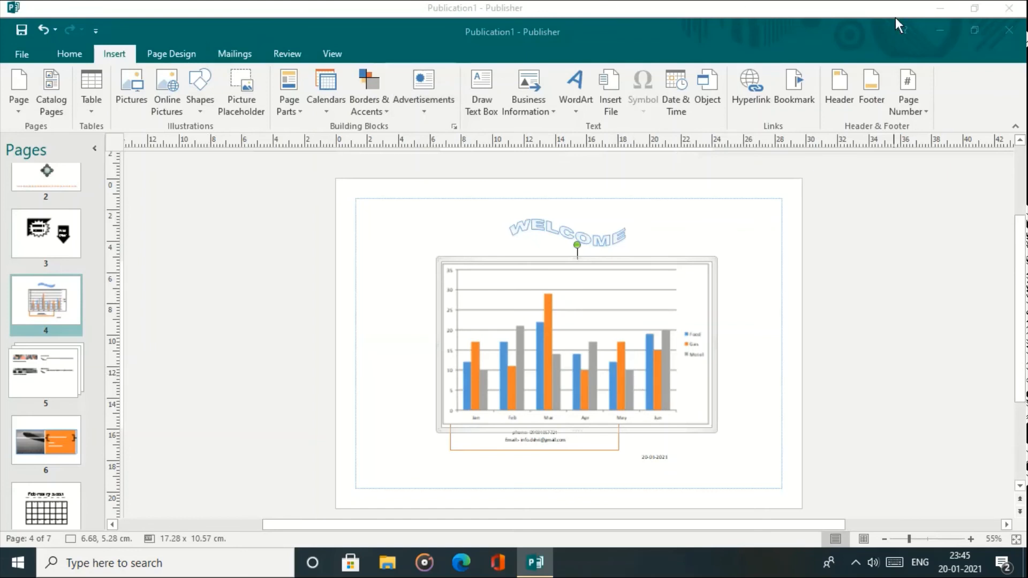
pyautogui.click(978, 25)
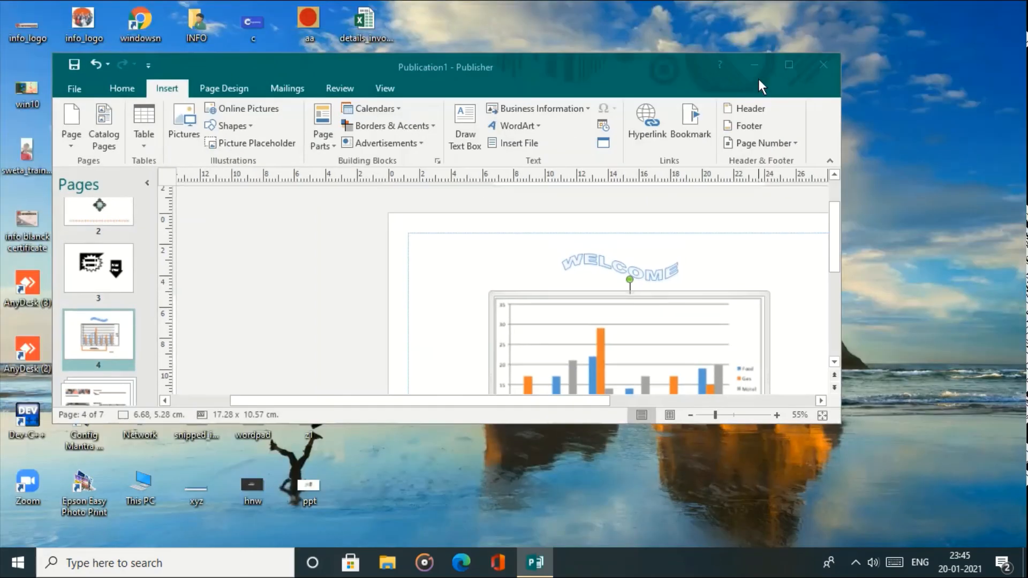
pyautogui.click(798, 58)
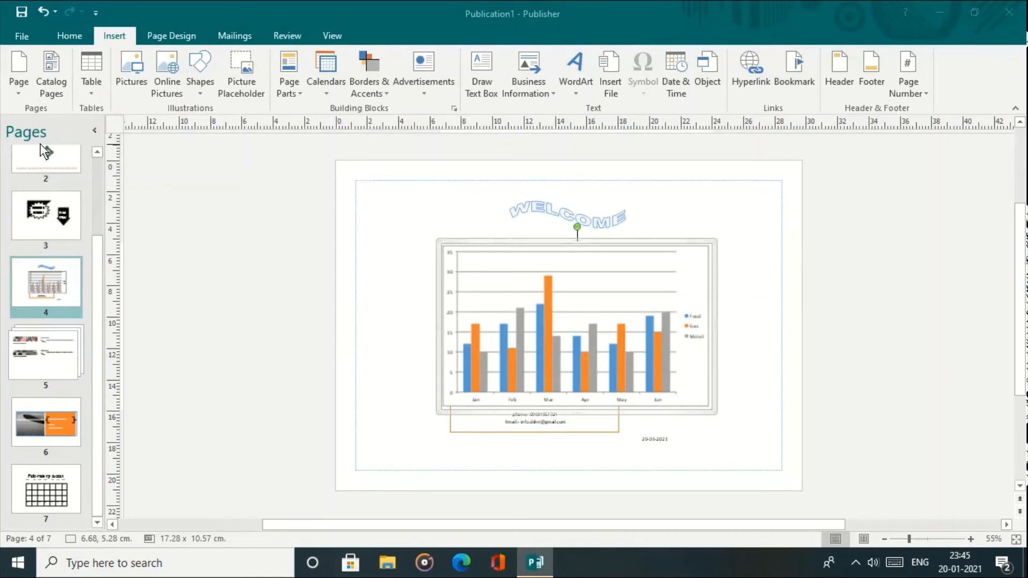
# - Hyperlink the "Student name" heading in page 2's table to the "Web Design" file in Documents
pyautogui.click(46, 156)
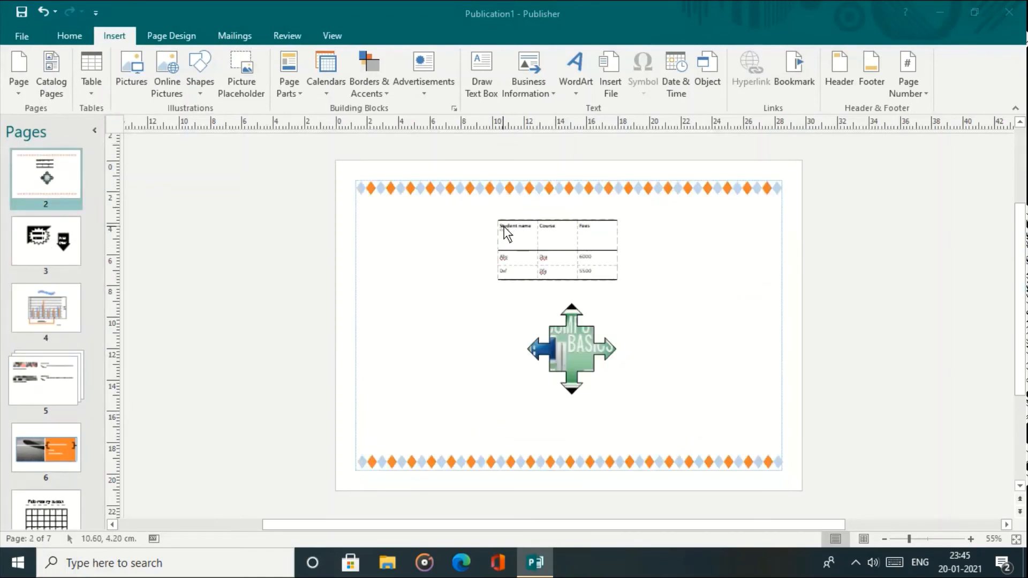
pyautogui.moveTo(504, 226); pyautogui.dragTo(534, 227)
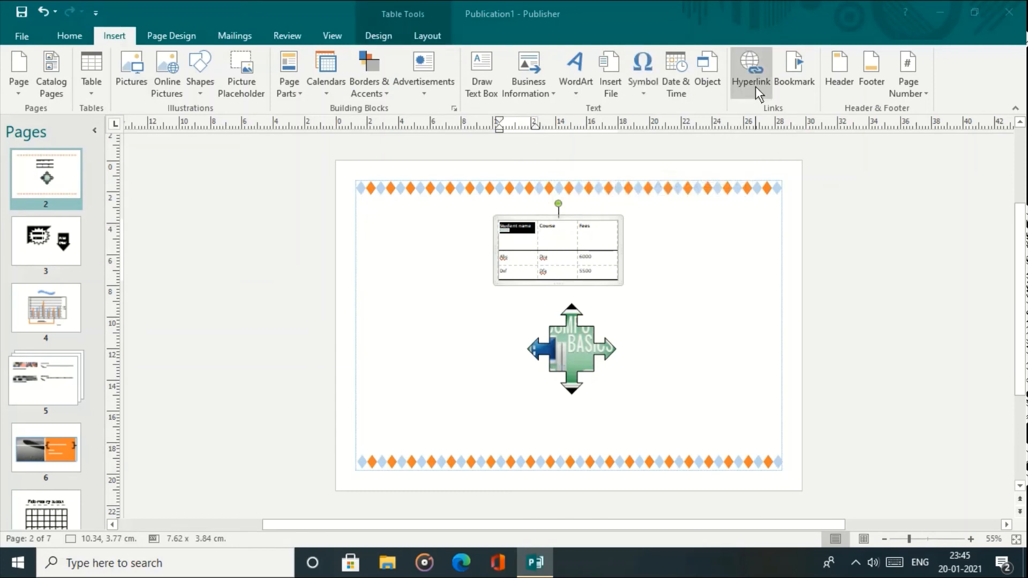
pyautogui.click(756, 85)
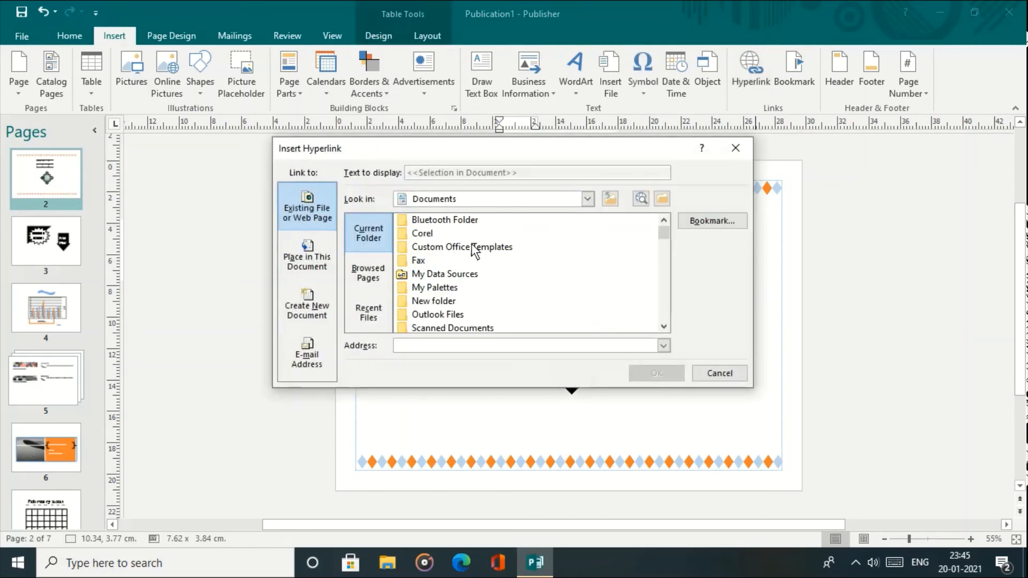
pyautogui.moveTo(667, 230); pyautogui.dragTo(665, 310)
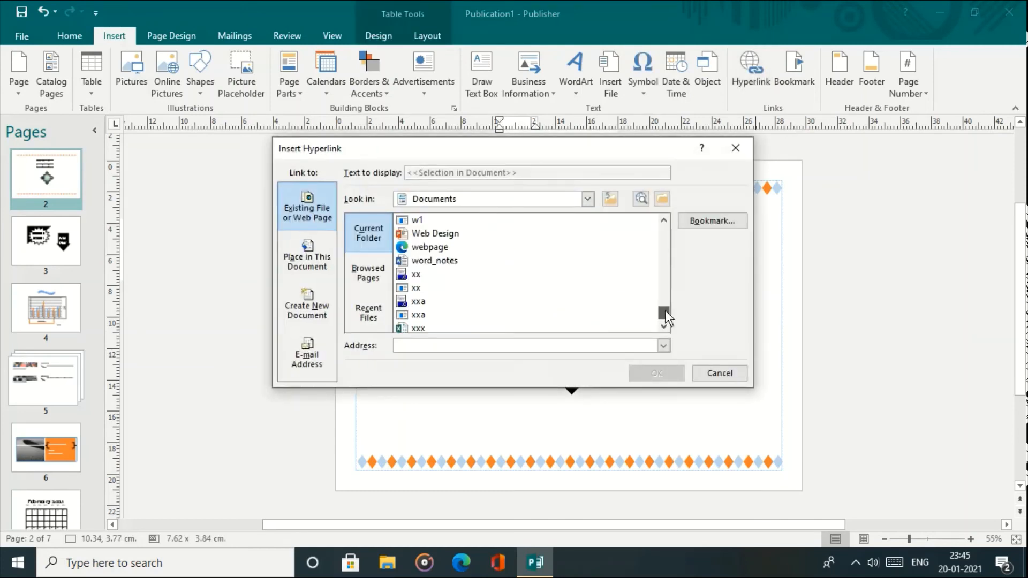
pyautogui.doubleClick(425, 235)
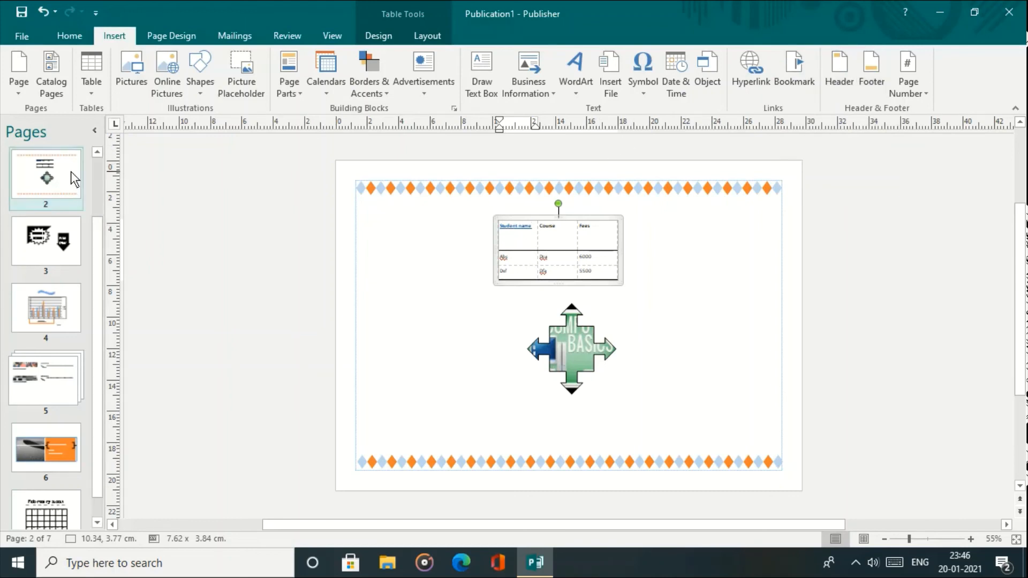
# - Add the page number, date and time to the master page header and close the master page
pyautogui.click(837, 89)
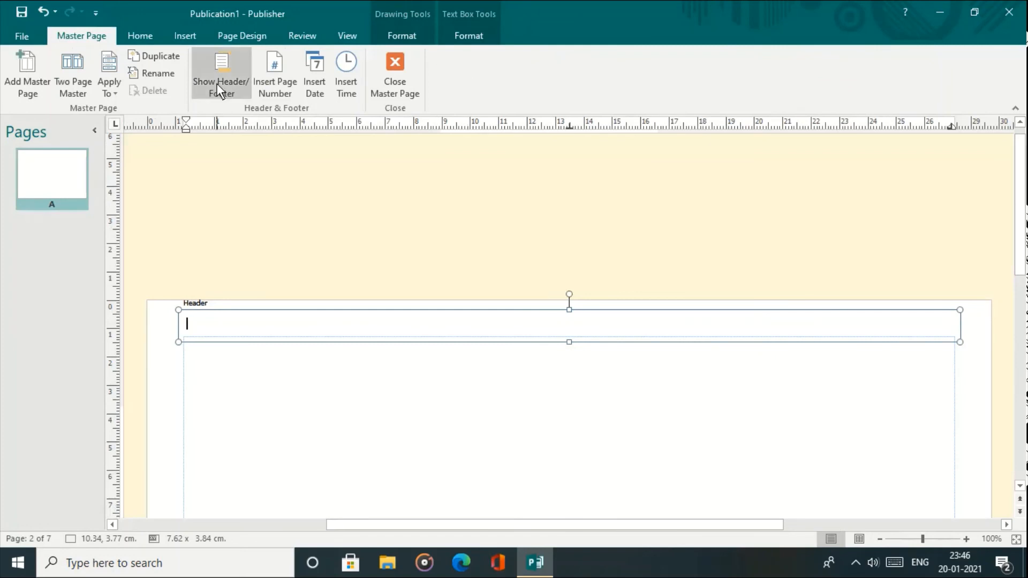
pyautogui.click(276, 89)
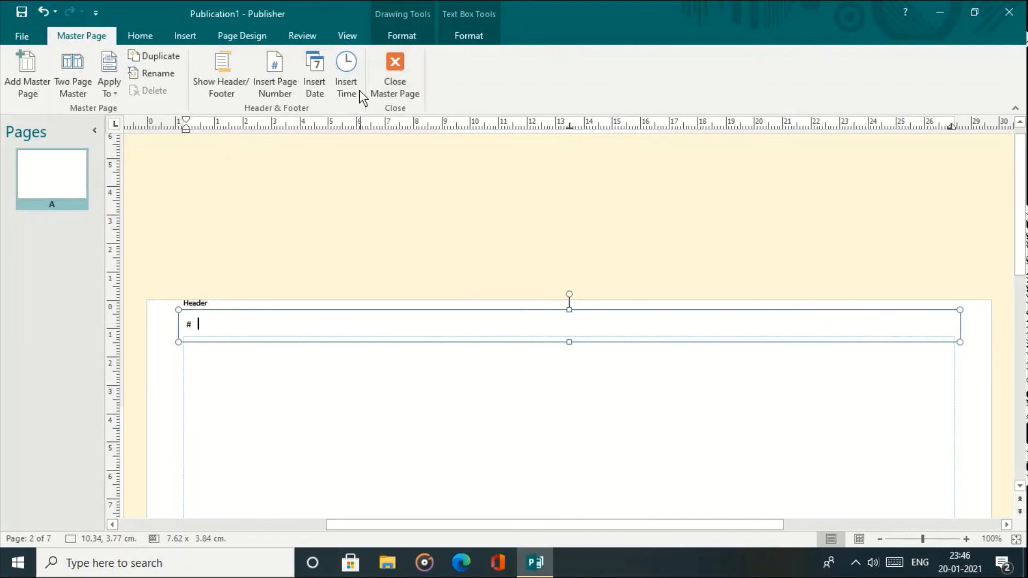
pyautogui.click(313, 85)
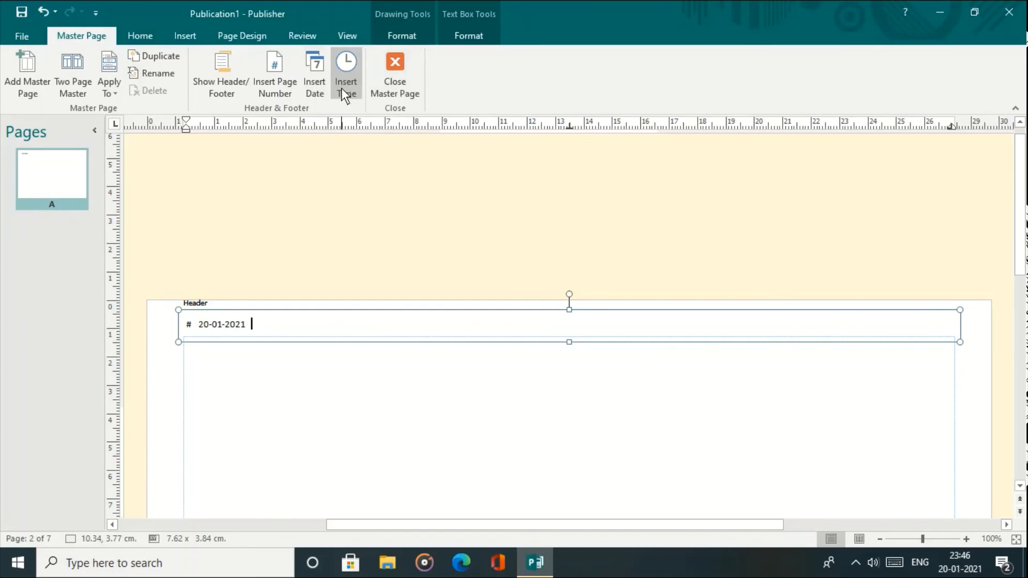
pyautogui.click(342, 87)
pyautogui.click(387, 85)
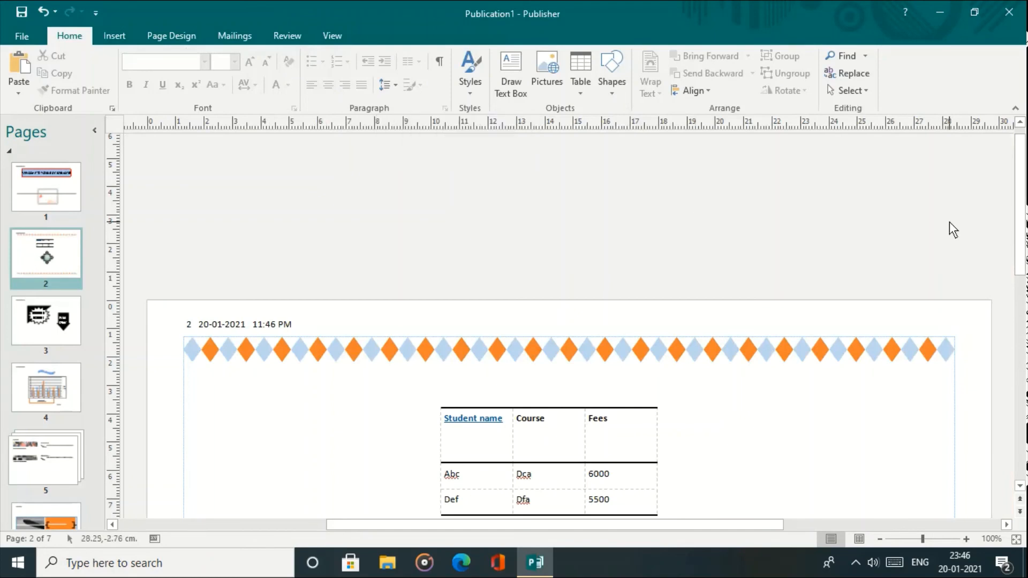
# - Check the header on pages 2, 3 and 4
pyautogui.moveTo(1023, 223); pyautogui.dragTo(1007, 325)
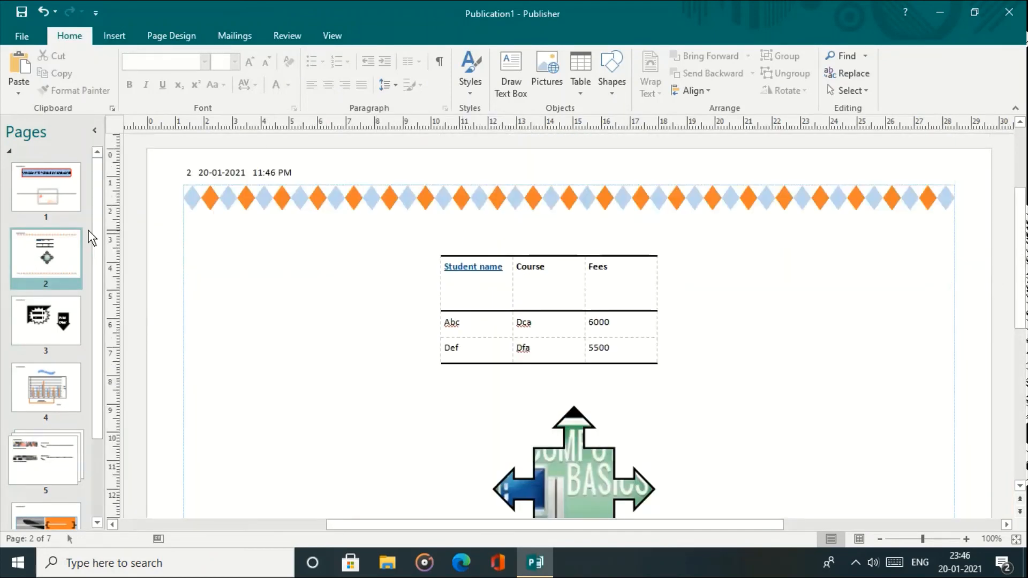
pyautogui.click(48, 293)
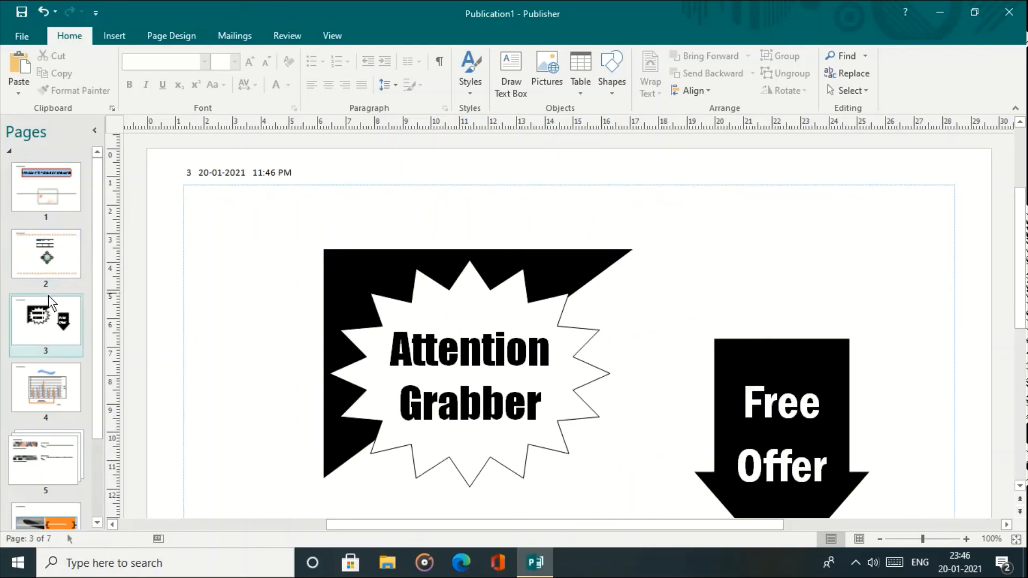
pyautogui.click(68, 369)
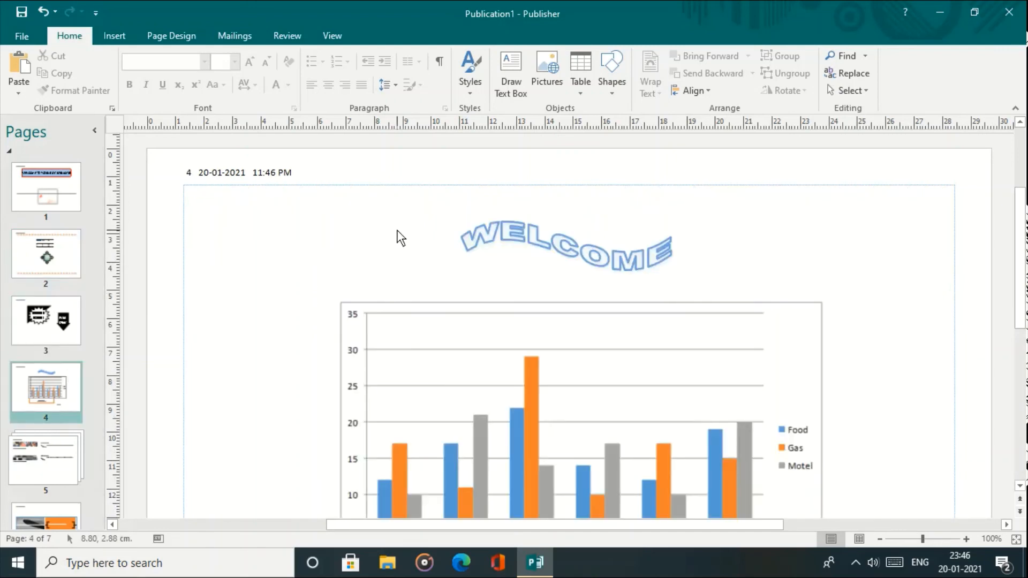
pyautogui.click(110, 31)
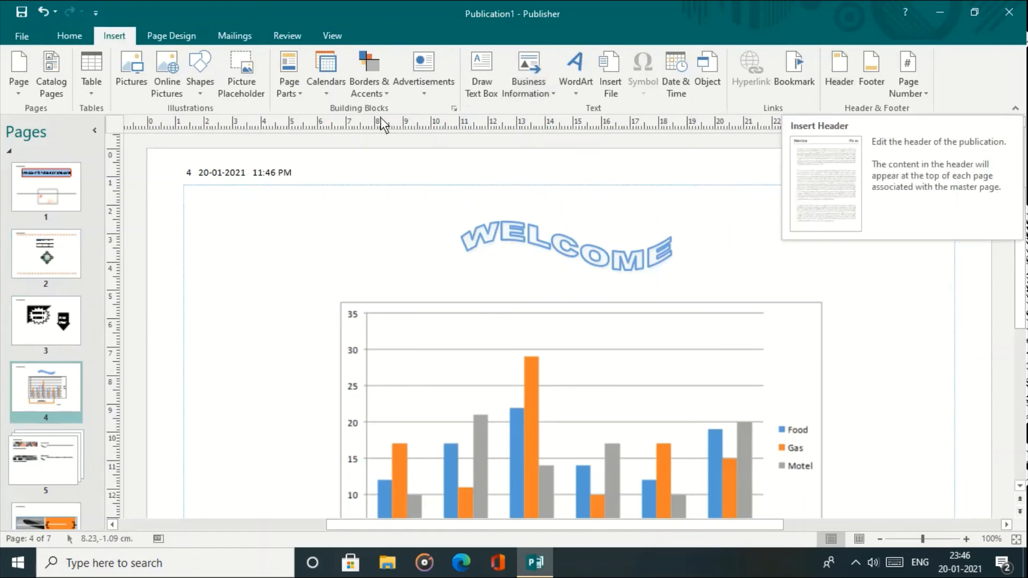
# - View the built-in flyer templates for changing the publication's template from page 1, and close them without applying one
pyautogui.click(167, 38)
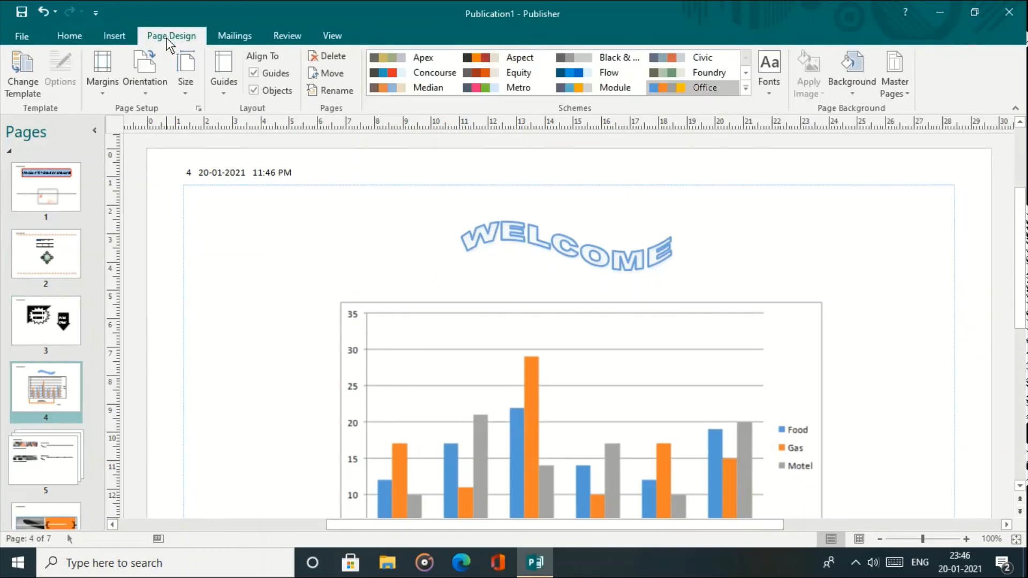
pyautogui.click(40, 174)
pyautogui.click(22, 86)
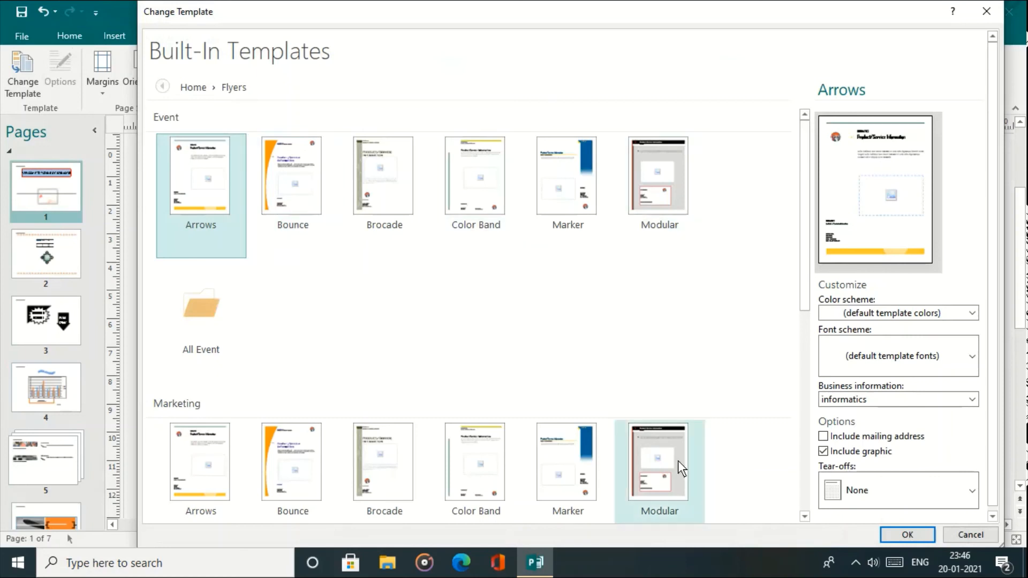
pyautogui.click(985, 12)
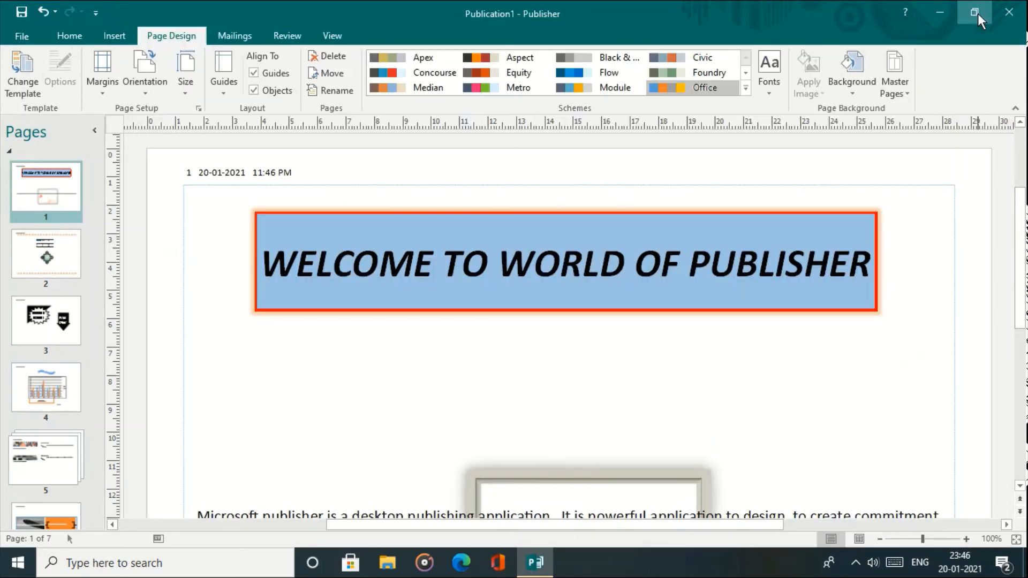
# - Look over the margin presets, built-in ruler guides and the guide and object alignment options for page 1
pyautogui.click(103, 95)
pyautogui.click(104, 95)
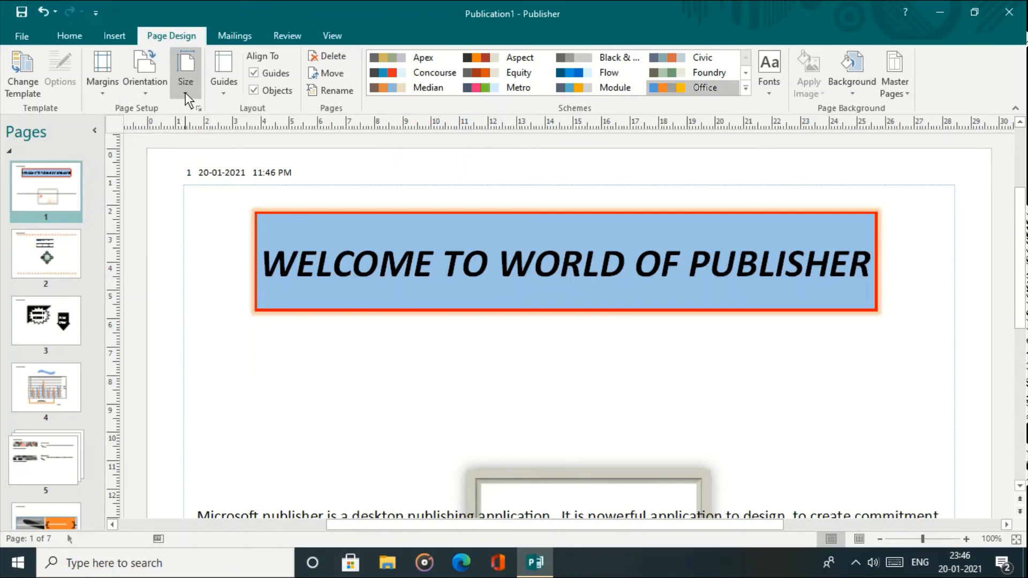
pyautogui.click(227, 90)
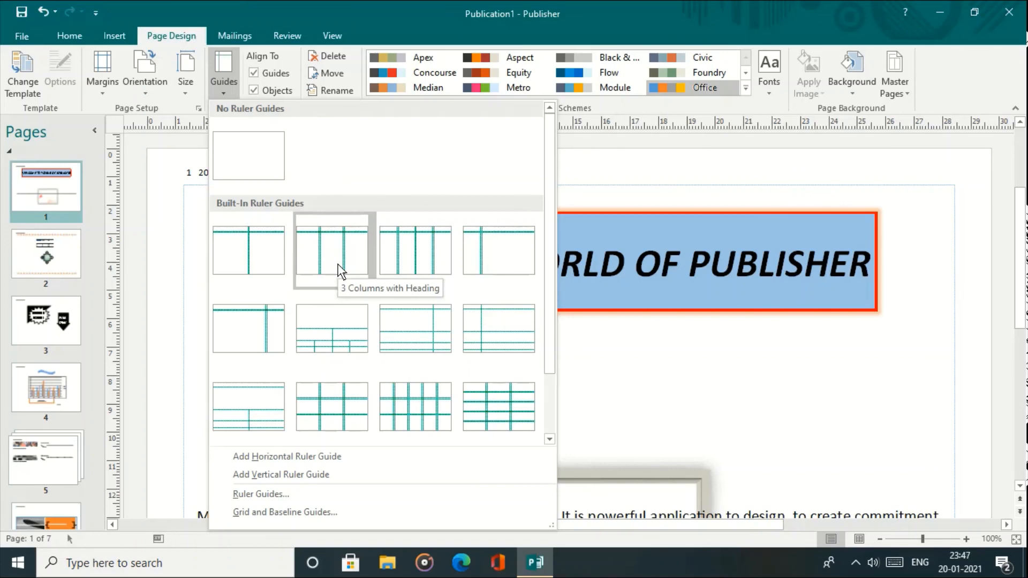
pyautogui.click(612, 192)
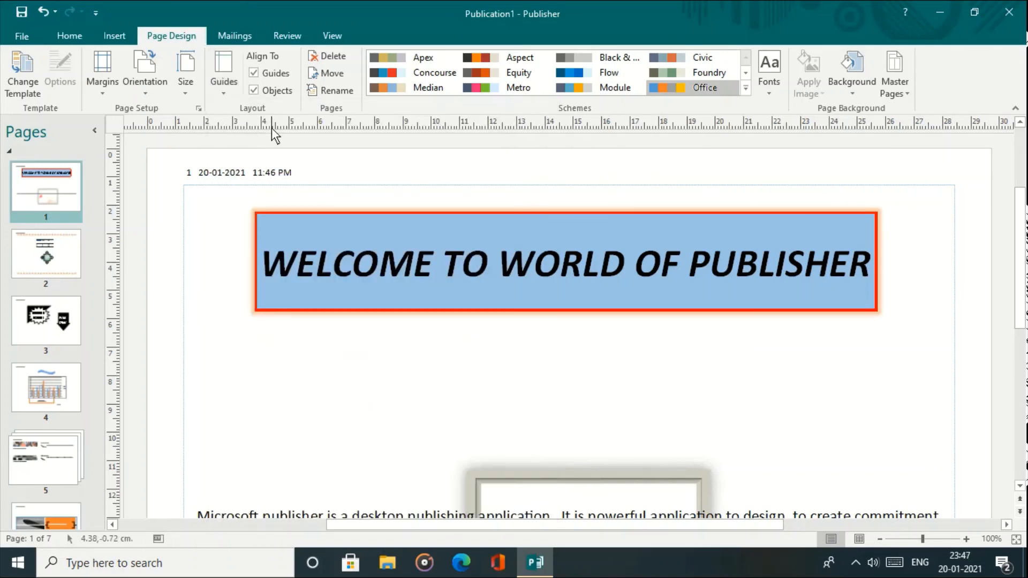
pyautogui.click(255, 73)
pyautogui.click(255, 90)
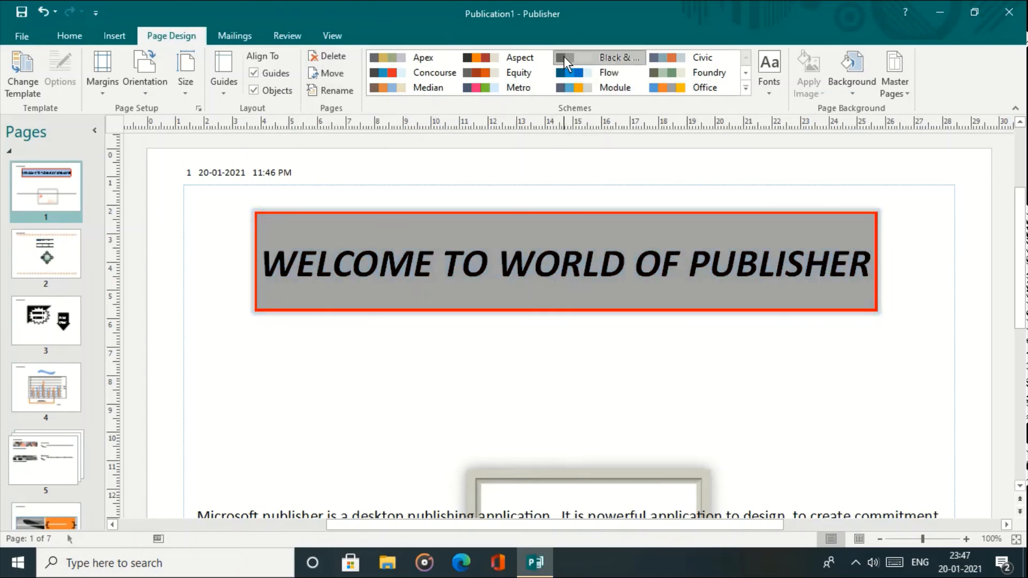
# - Apply the Metro colour scheme and the built-in Aspect font scheme to the publication
pyautogui.click(769, 88)
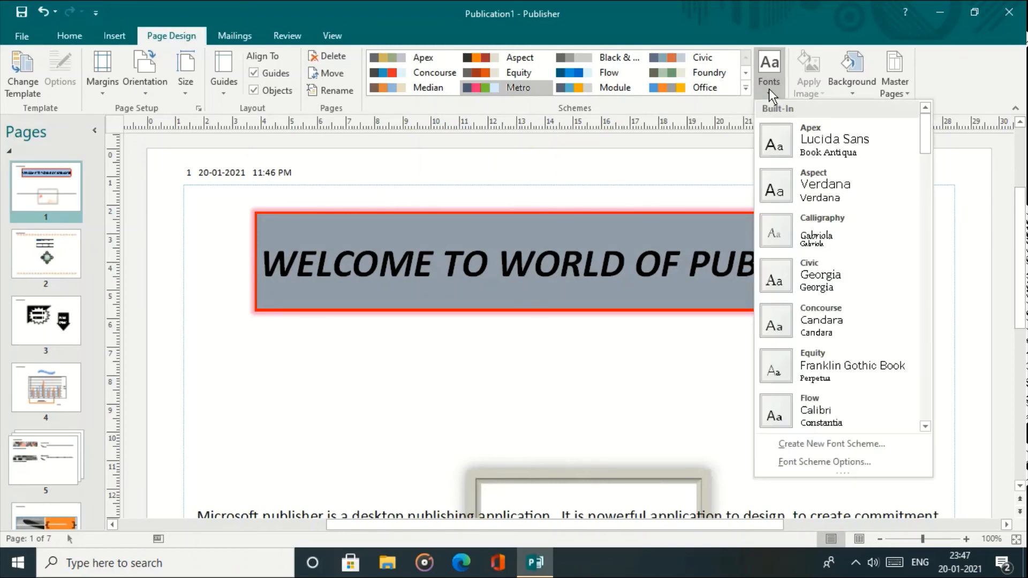
pyautogui.click(800, 204)
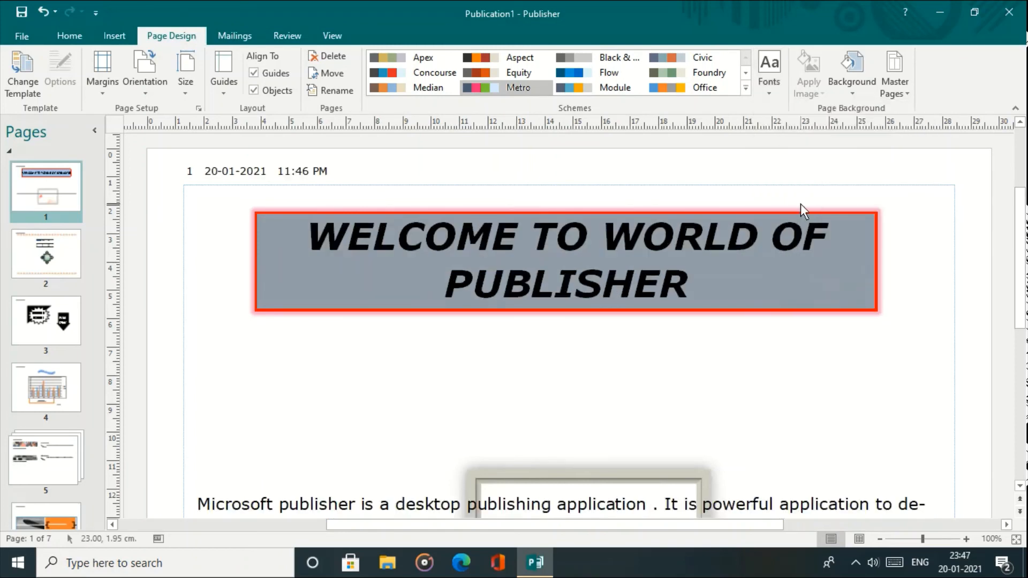
# - Fill page 1's background with the Informatics poster picture 8f349bc3-87cc-4c88-8e11-0dadfa6f230d from the Desktop
pyautogui.click(853, 84)
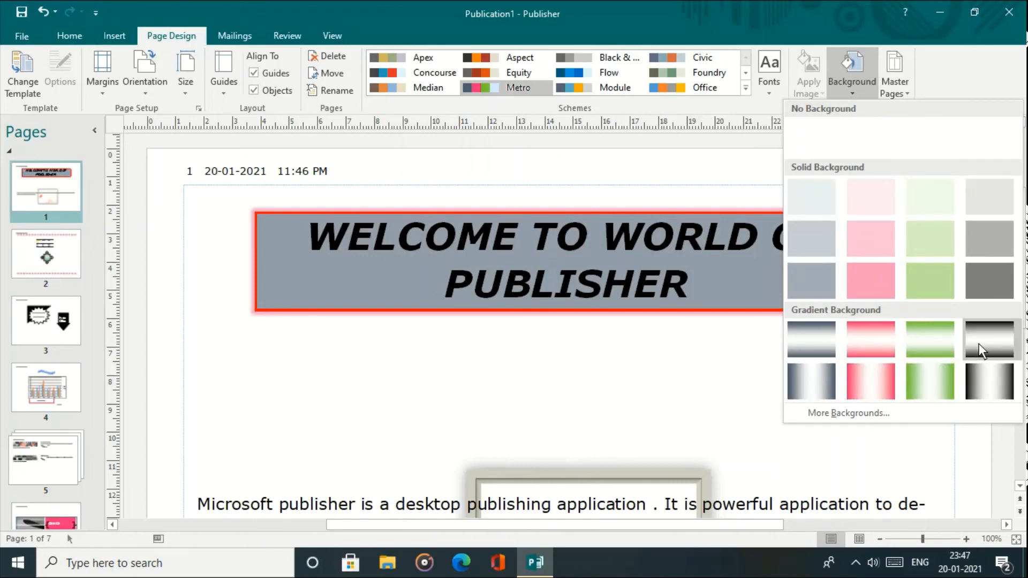
pyautogui.click(863, 411)
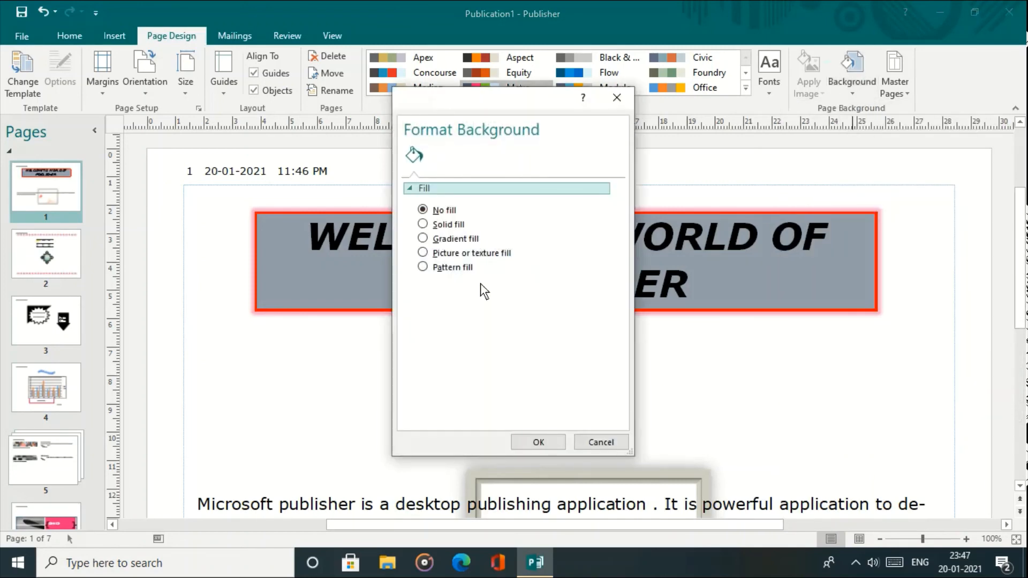
pyautogui.click(423, 253)
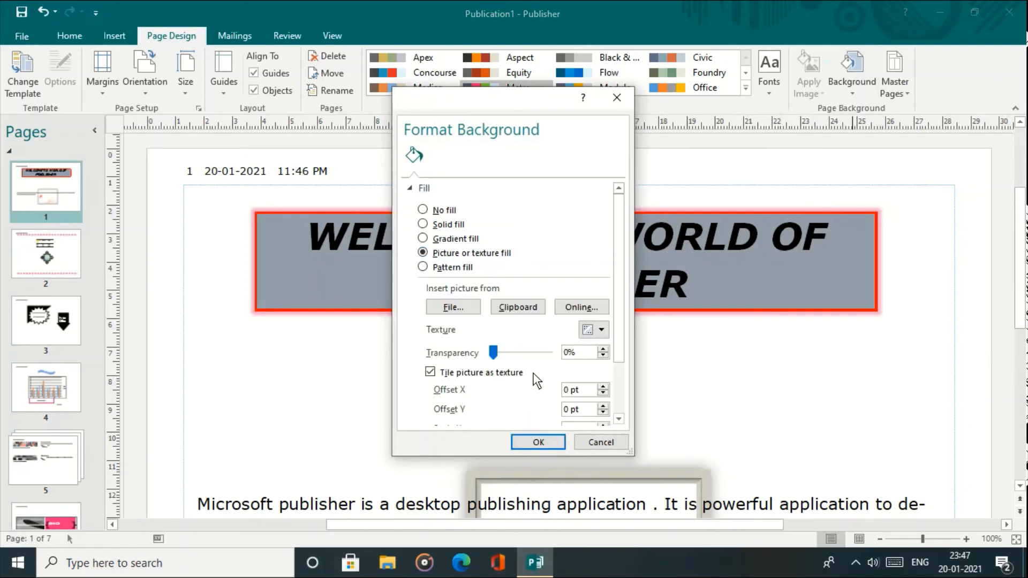
pyautogui.click(472, 314)
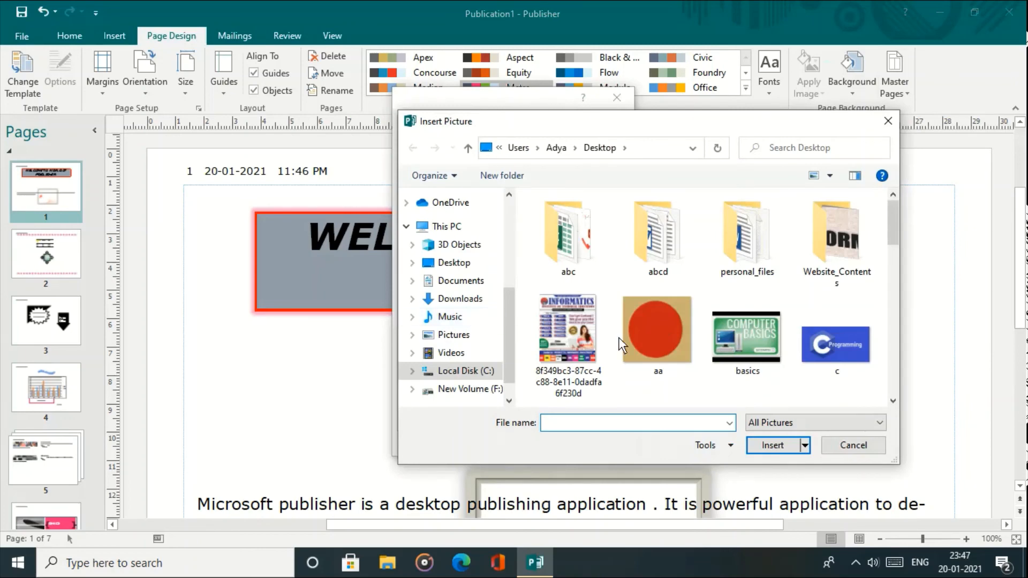
pyautogui.doubleClick(590, 336)
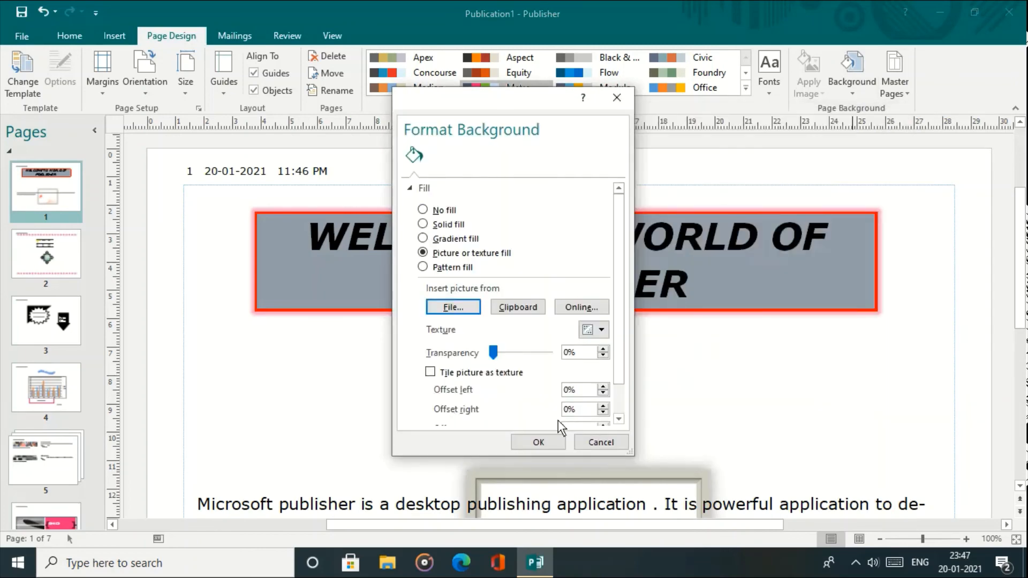
pyautogui.click(547, 441)
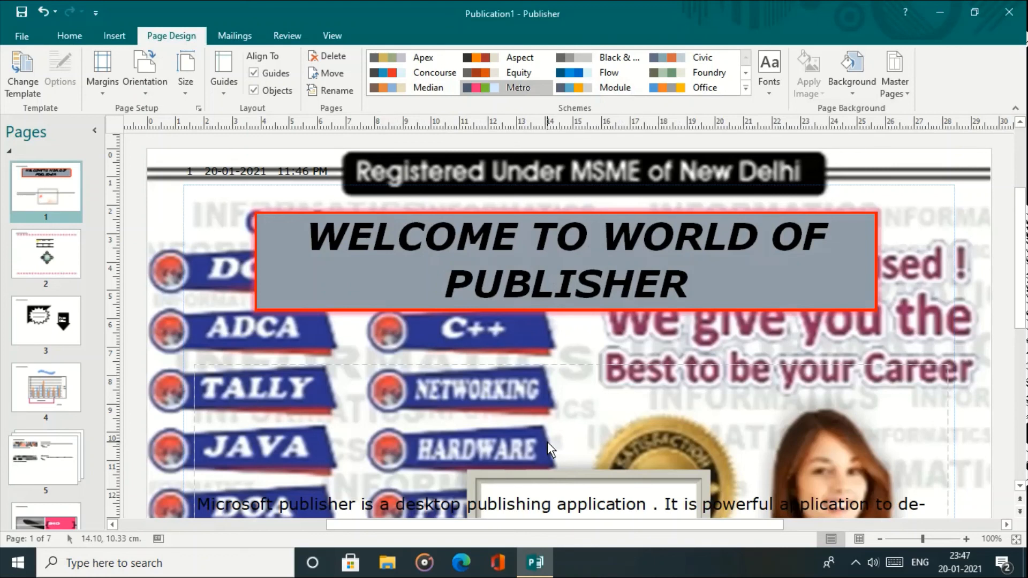
# - Open Master Page A for editing and enter "Created By ABC" in its footer
pyautogui.click(892, 75)
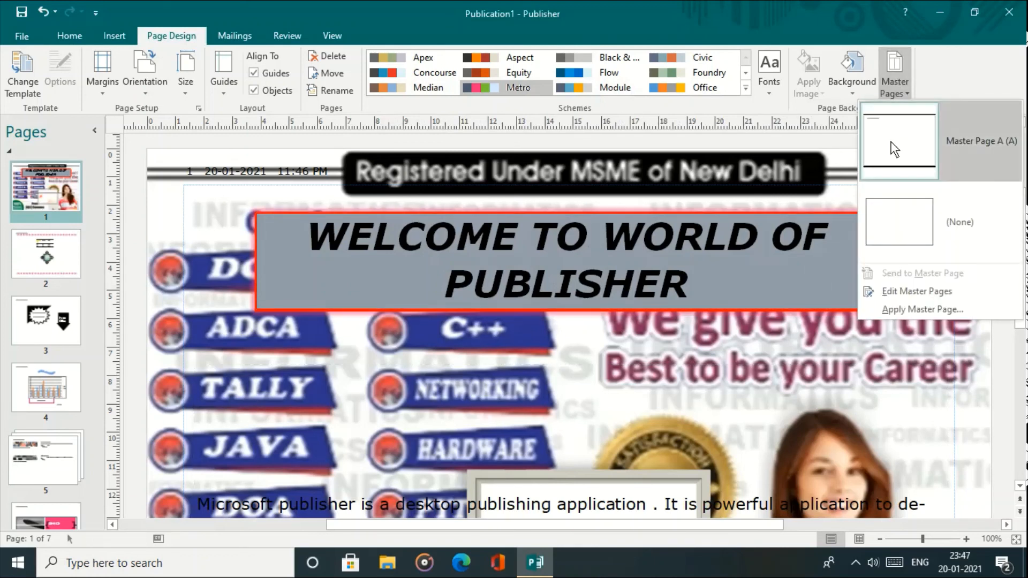
pyautogui.click(911, 289)
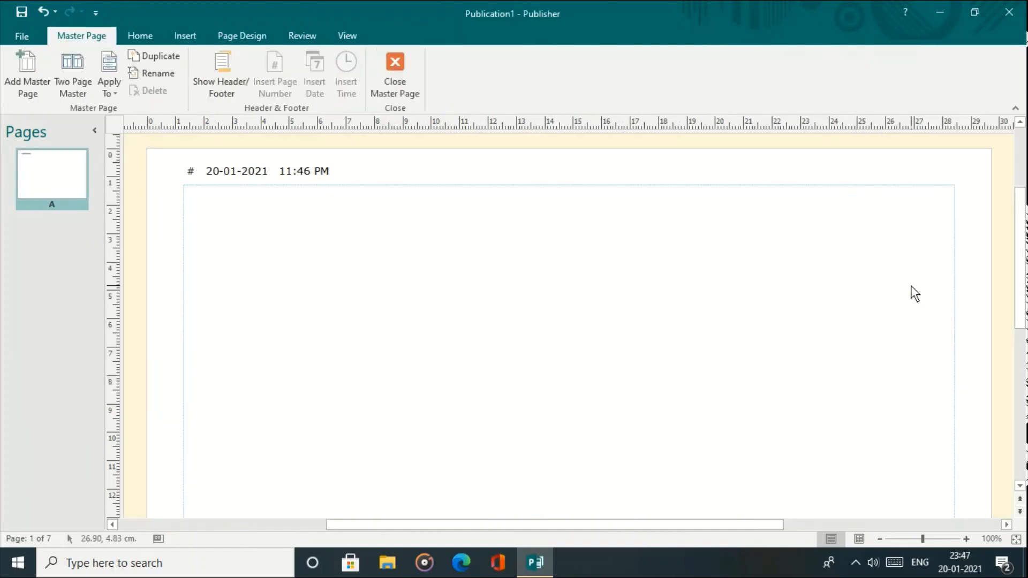
pyautogui.click(369, 169)
pyautogui.press('Tab')
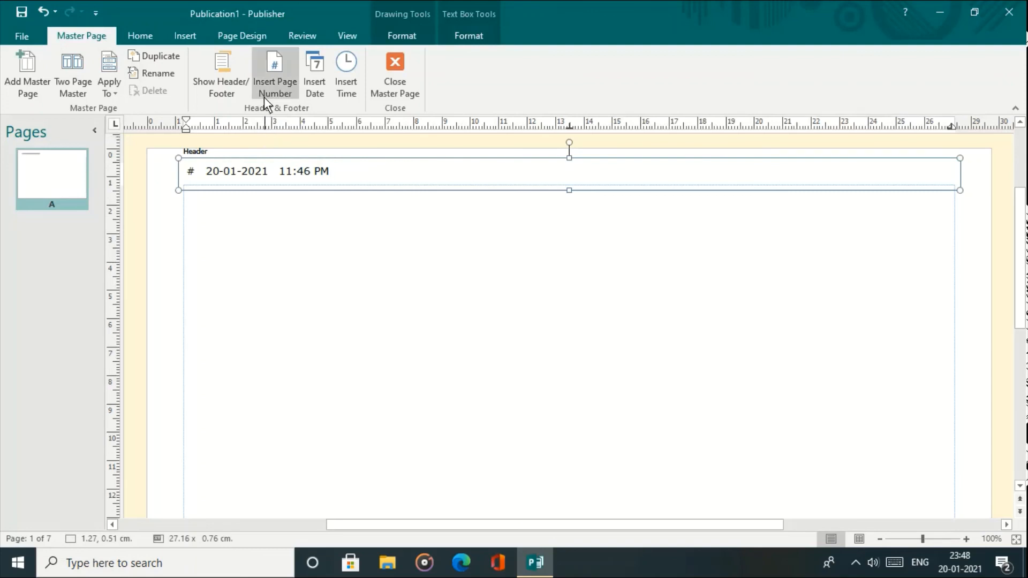
pyautogui.click(229, 88)
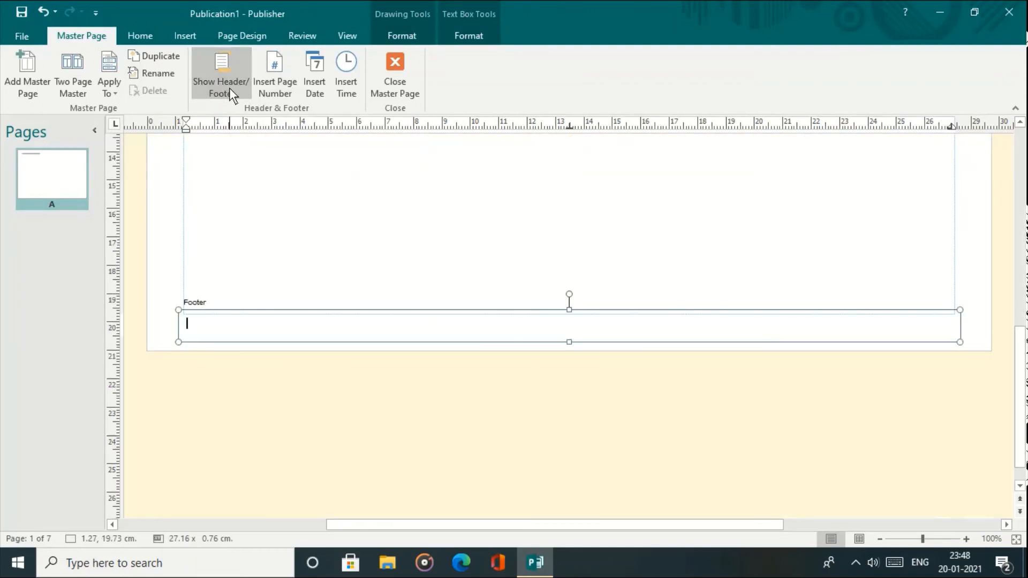
pyautogui.write('Created By ABC')
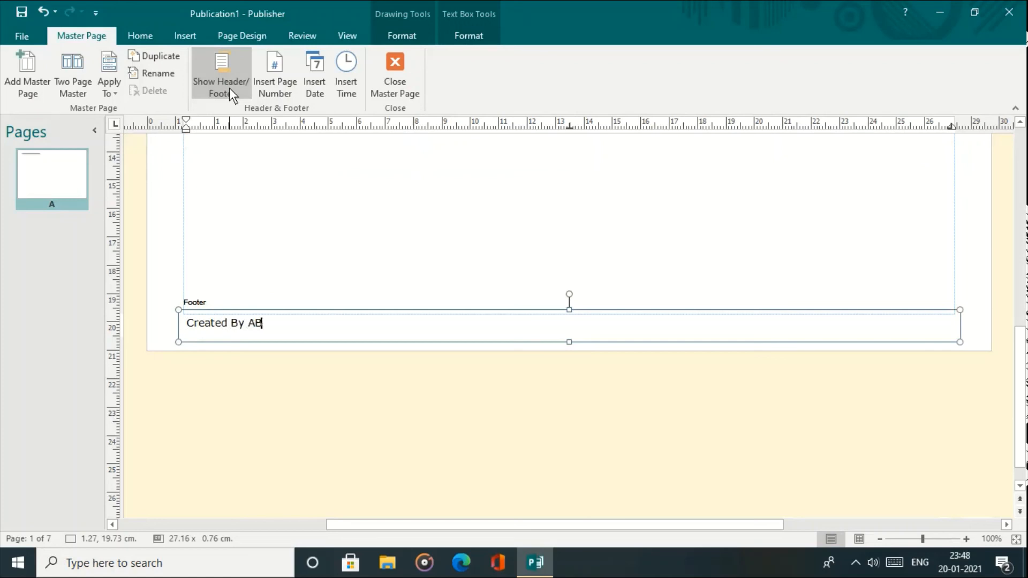